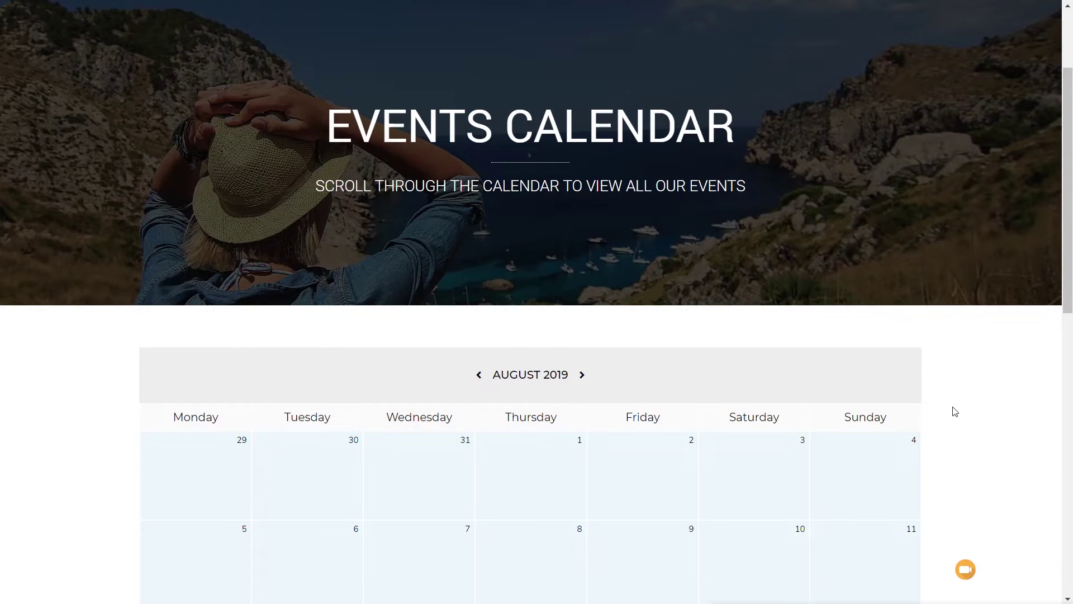
Browse the August 2019 events calendar and open the Cool Day event to examine its page down to the map.
scroll(965, 396, "down", 3)
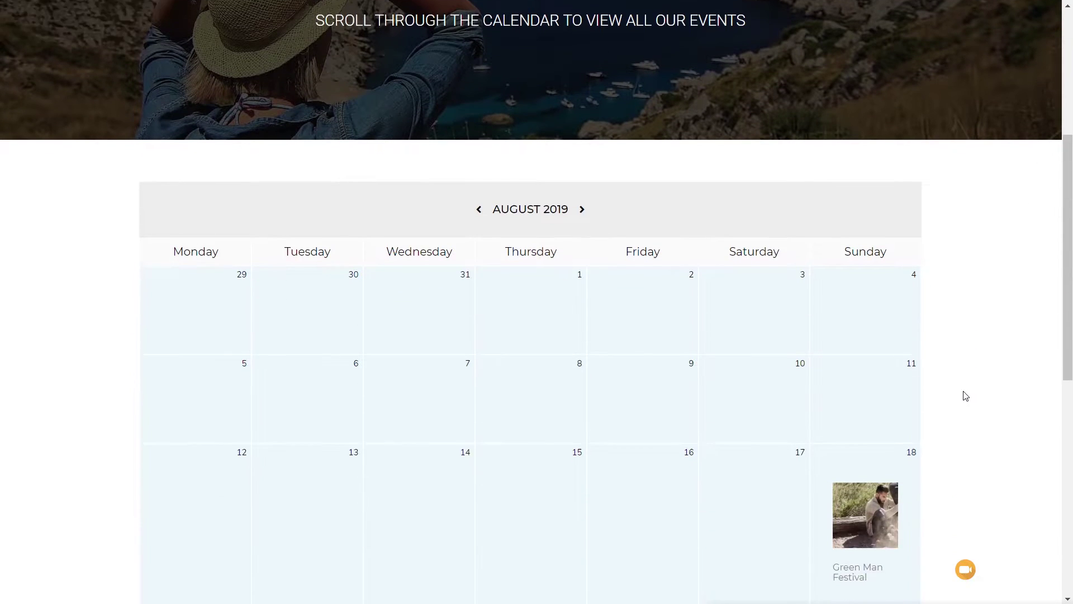
scroll(966, 395, "down", 3)
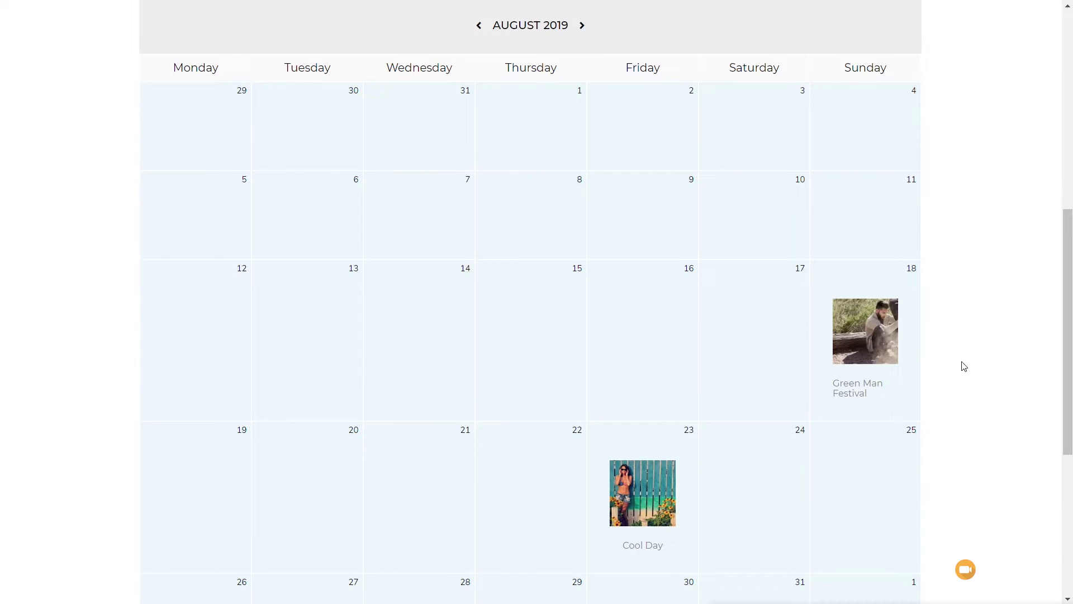
left_click(622, 504)
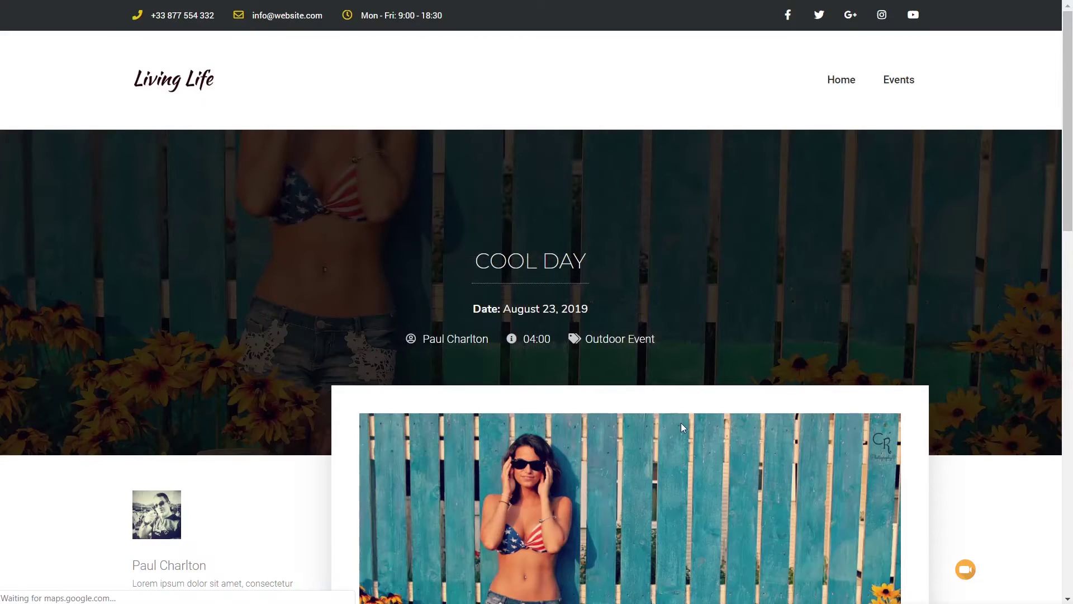
scroll(883, 404, "down", 13)
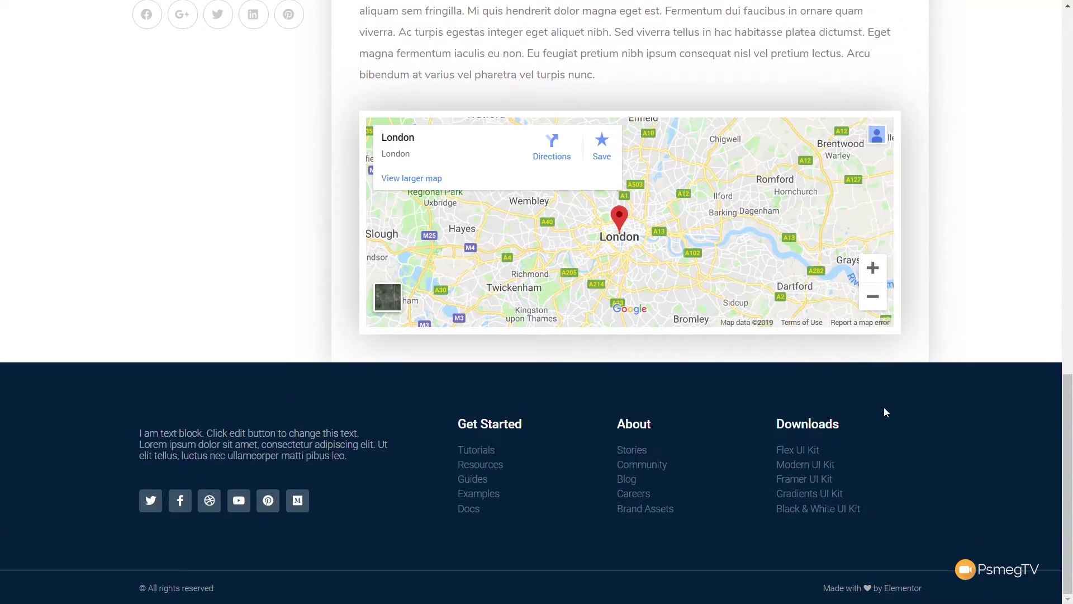
scroll(915, 372, "up", 13)
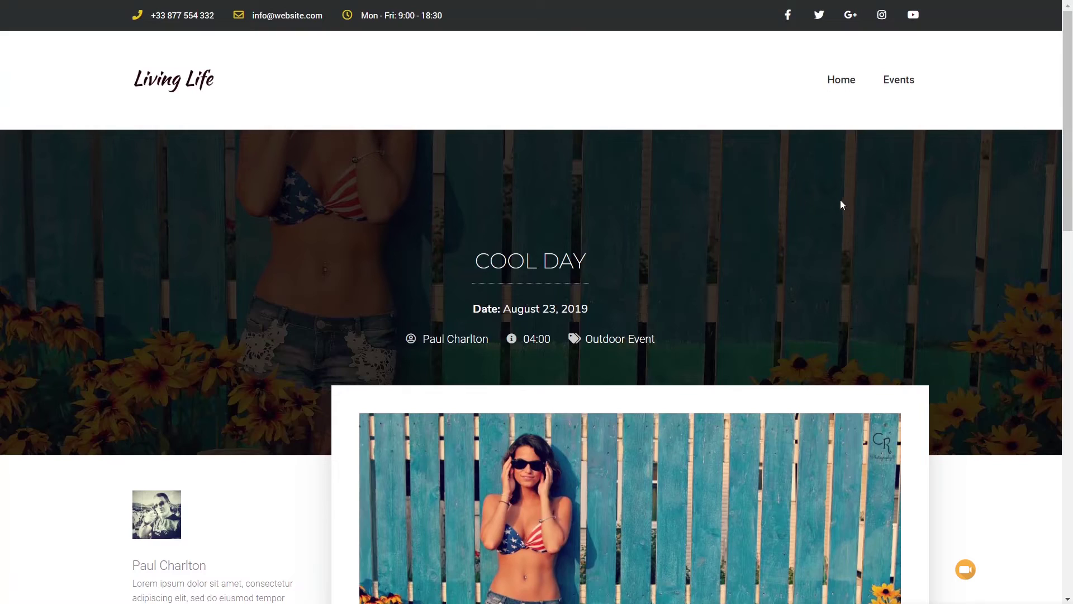
key("alt+Left")
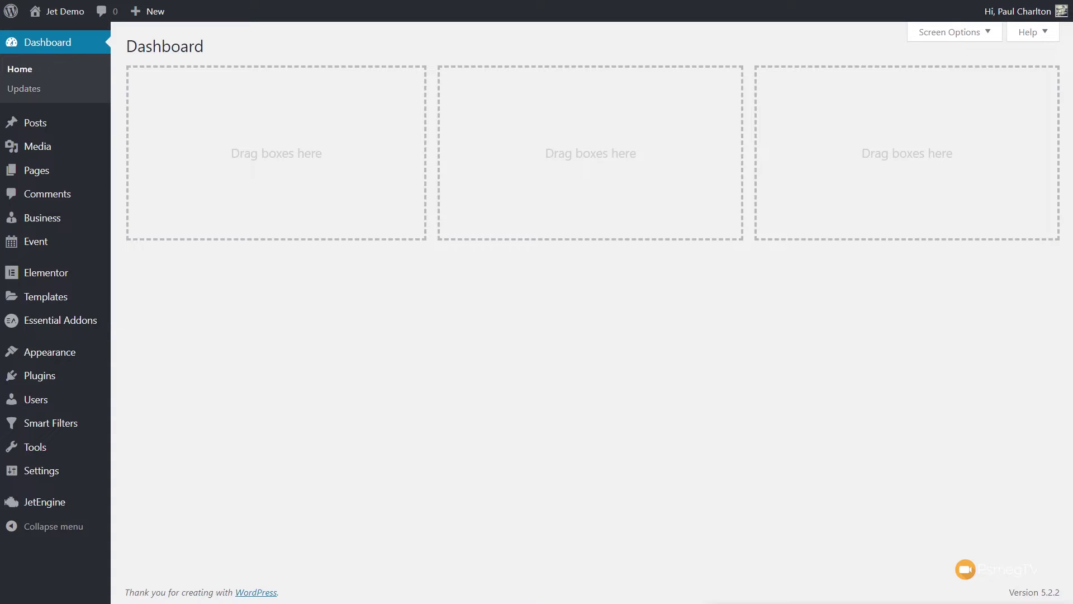
Check the available modules on the JetEngine dashboard and start adding a new custom post type.
mouse_move(51, 510)
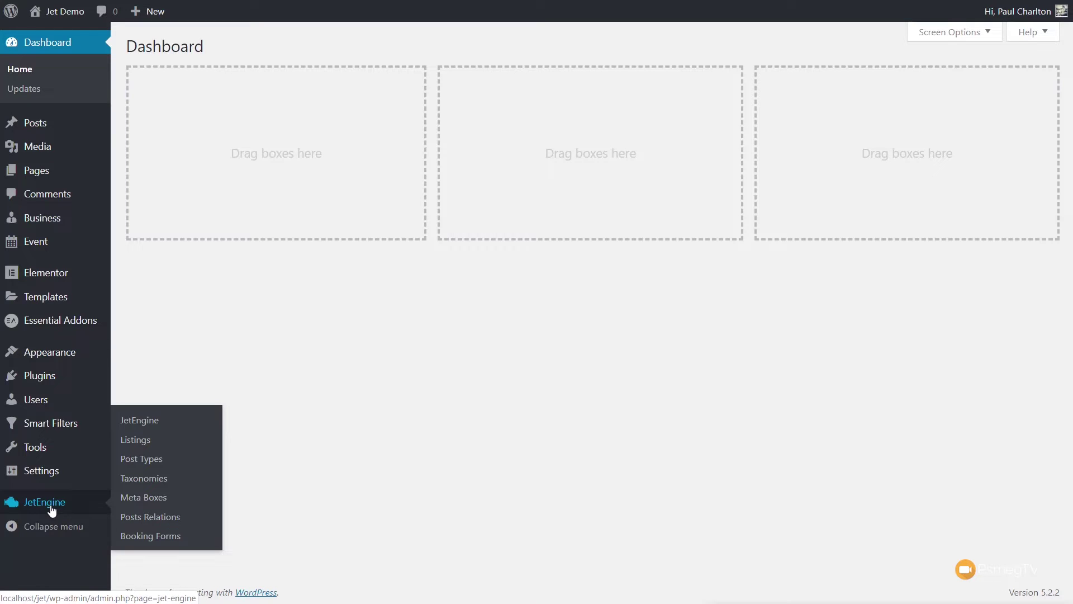
left_click(154, 422)
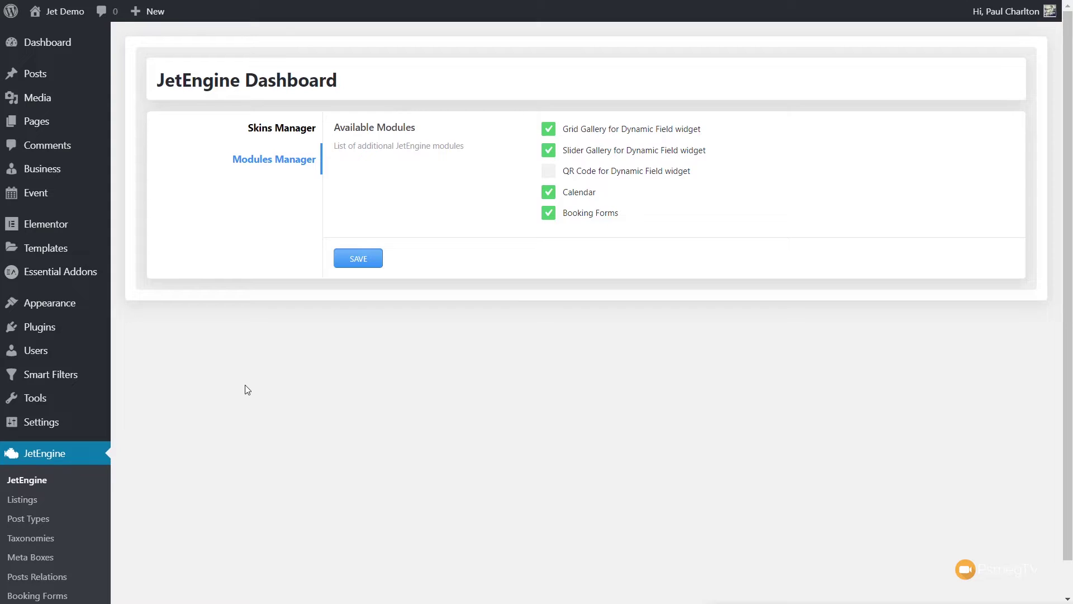
left_click(31, 525)
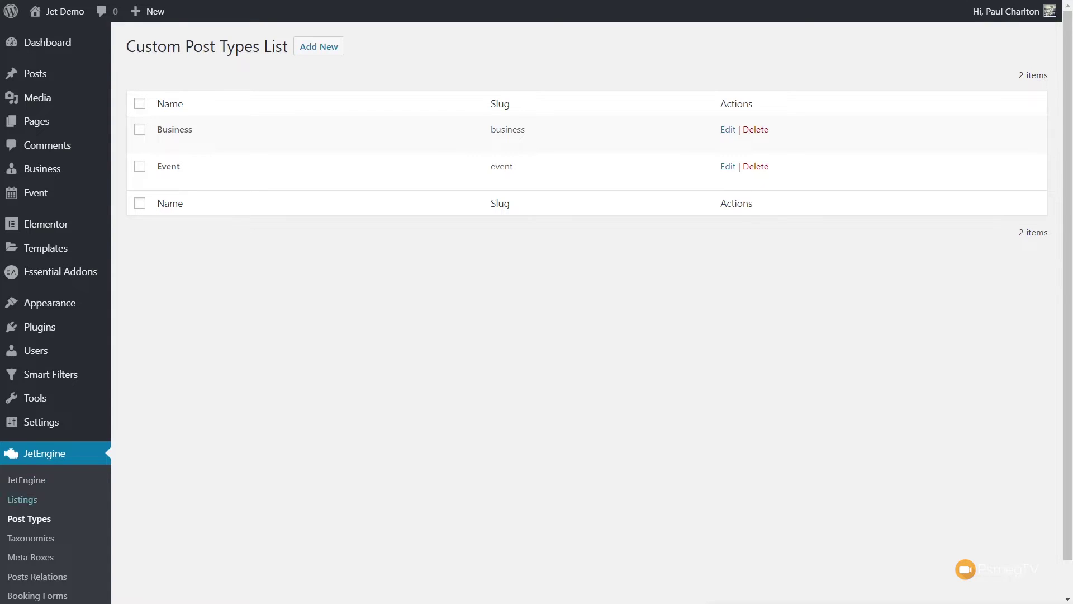
mouse_move(43, 179)
left_click(329, 49)
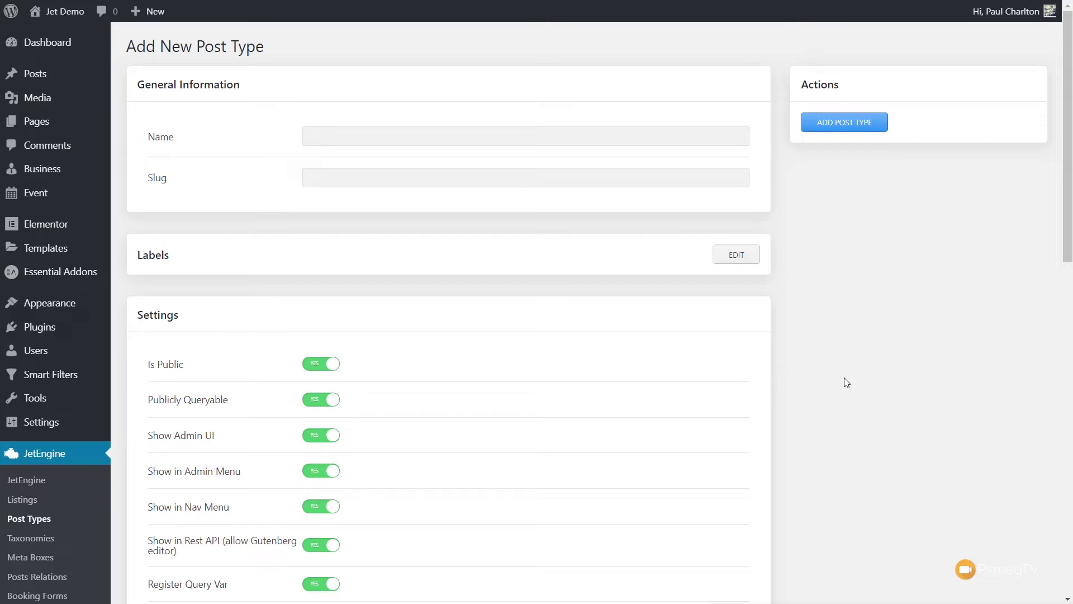
Name the new post type Classes and set its slug to classes.
left_click(368, 134)
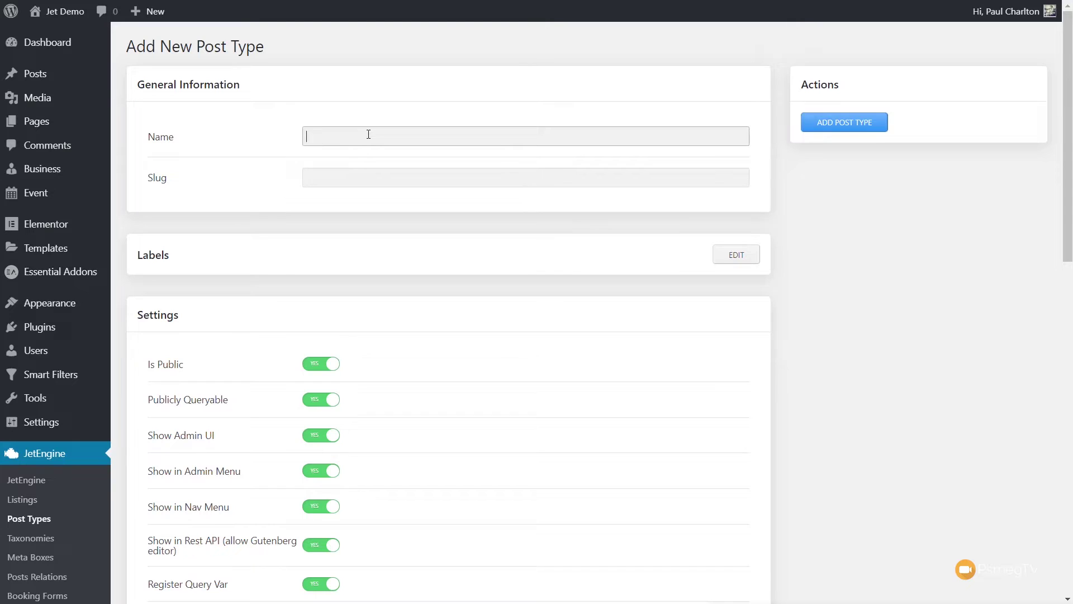
type("Classes")
left_click(357, 179)
type("classes")
left_click(838, 284)
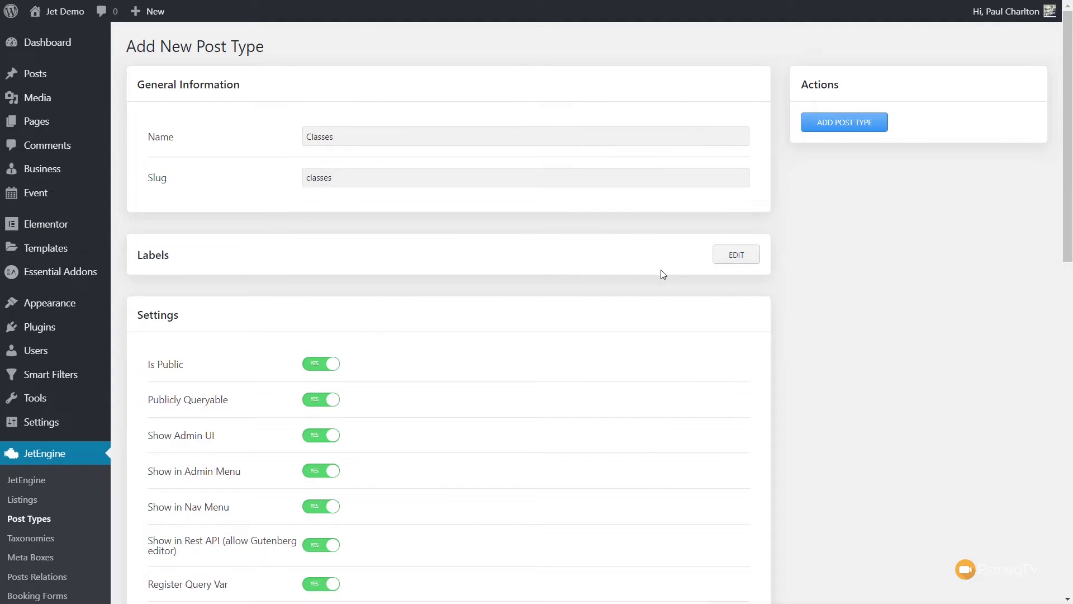
Review the label fields of the Classes post type and close them without entering anything.
left_click(746, 256)
scroll(896, 333, "down", 4)
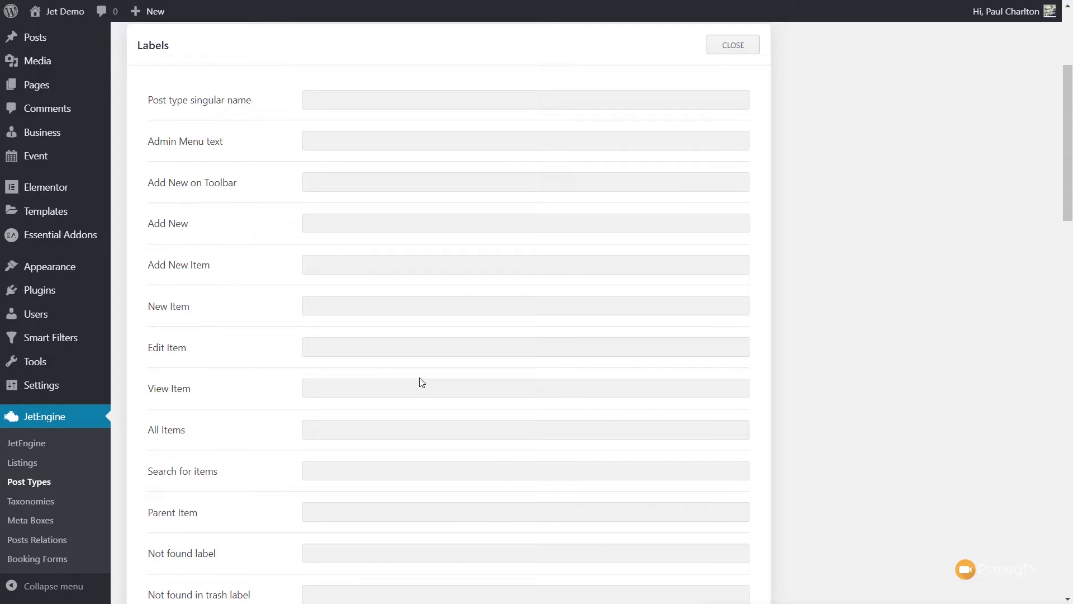
left_click(732, 46)
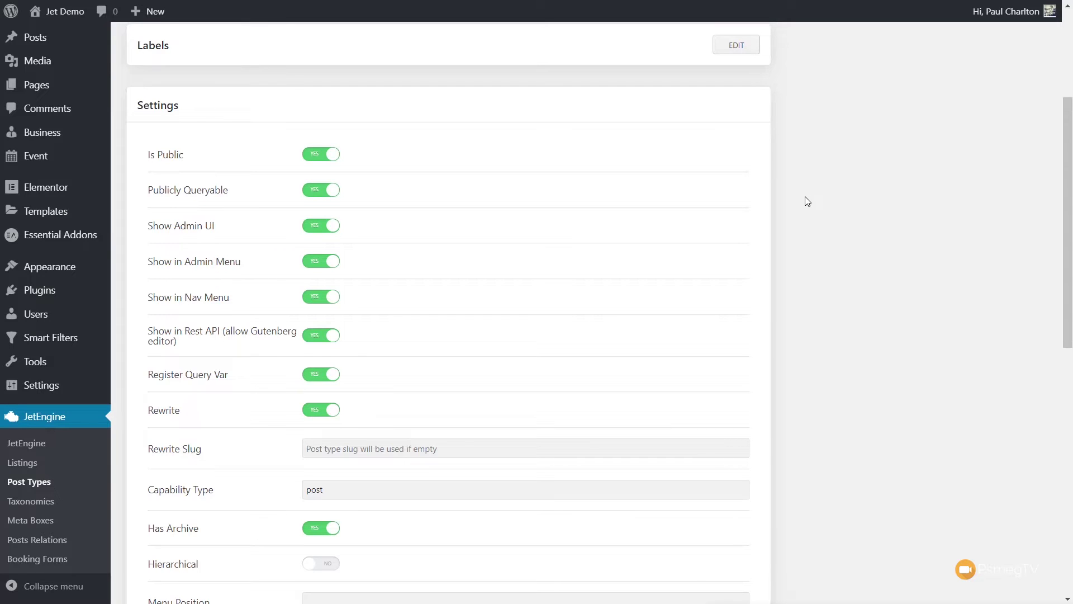
Turn on the Hierarchical setting and set the menu position of the Classes post type to 3.
scroll(821, 227, "down", 1)
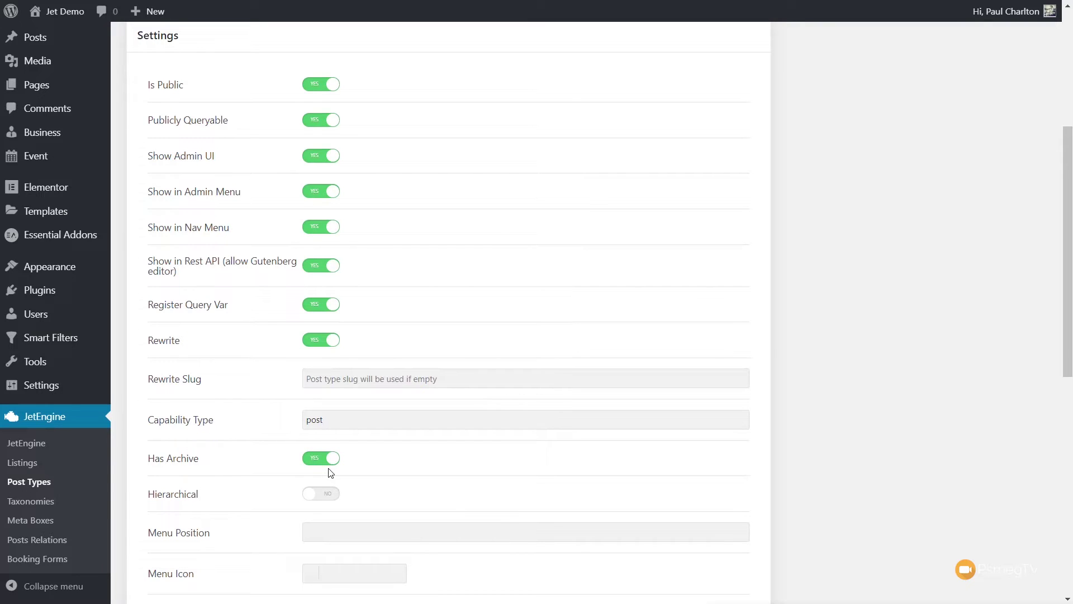
left_click(331, 500)
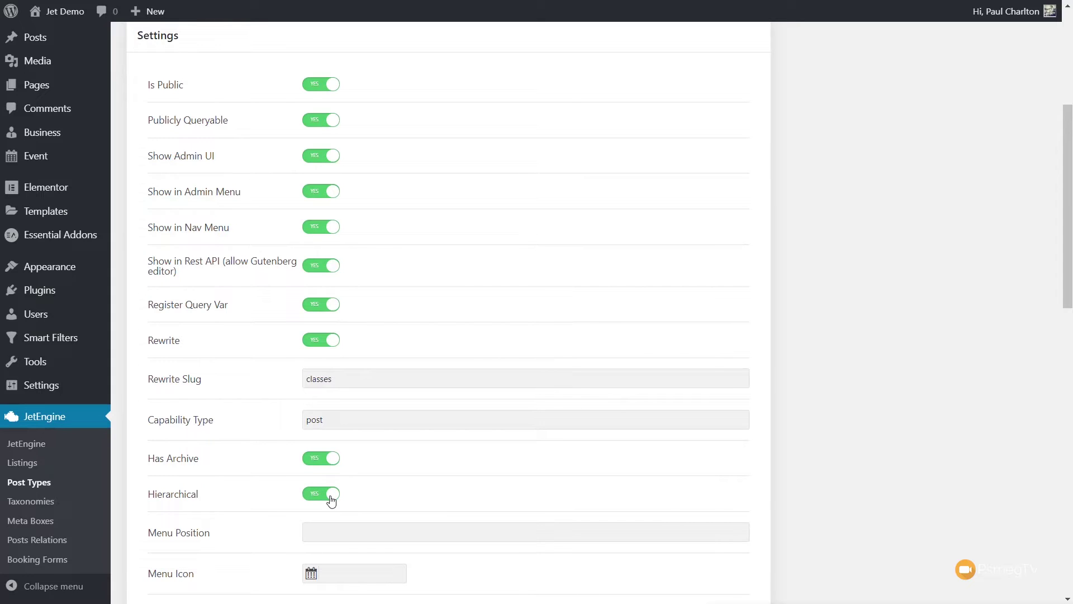
left_click(333, 526)
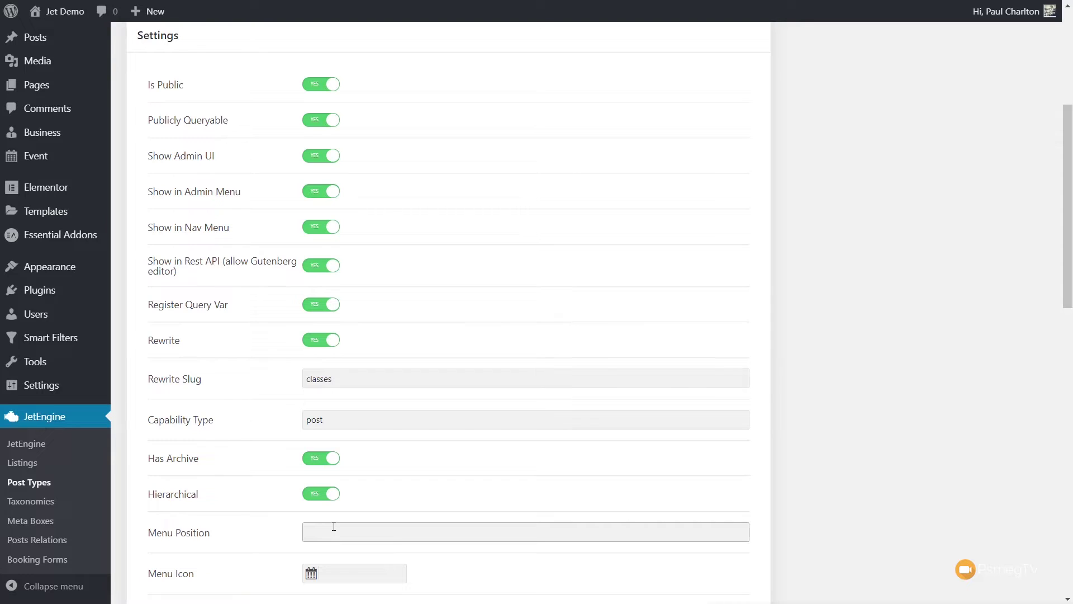
type("3")
Filter the menu icons by "calen" and choose dashicons-calendar-alt for the post type.
left_click(336, 570)
scroll(335, 570, "down", 1)
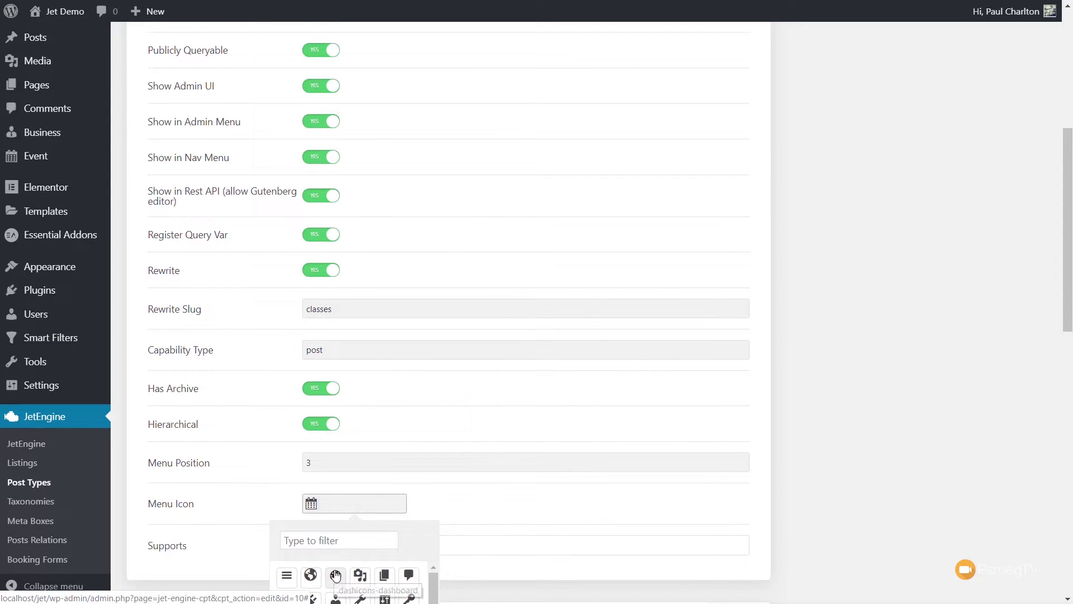
type("ca")
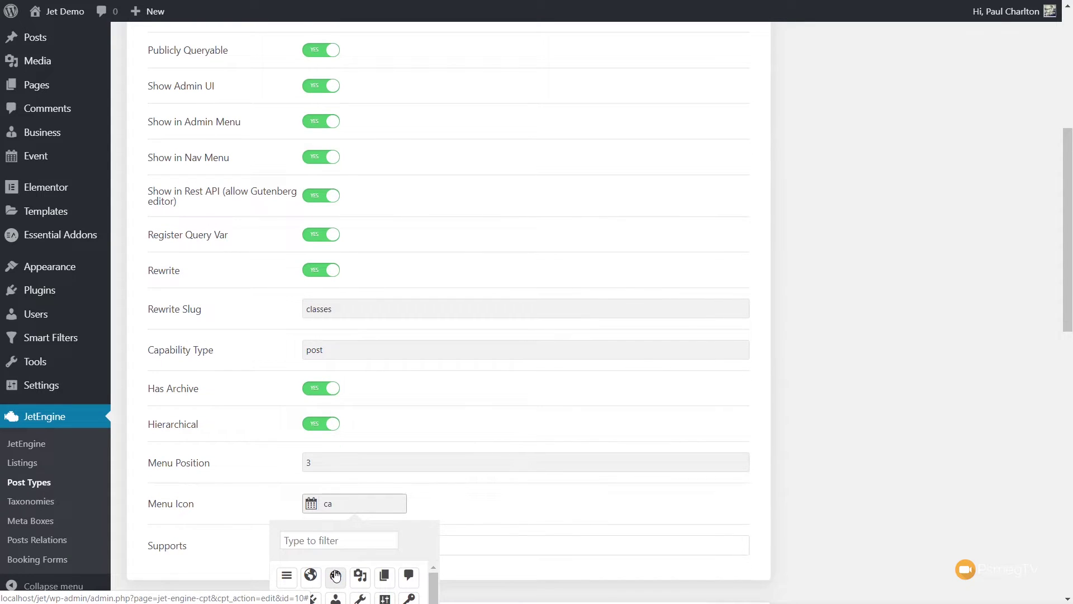
left_click(326, 541)
type("calen")
left_click(311, 577)
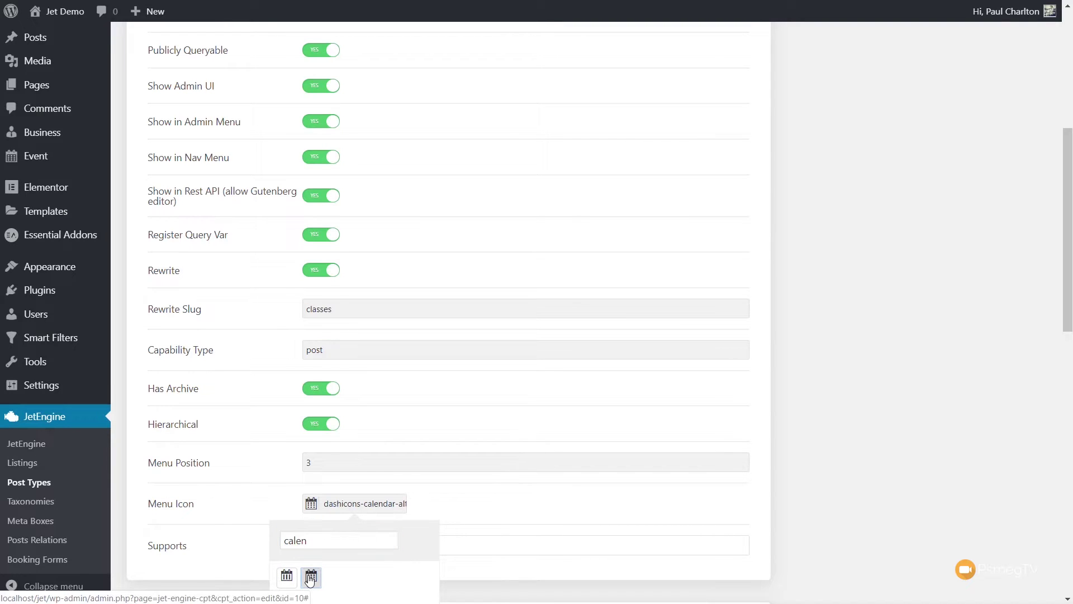
left_click(506, 503)
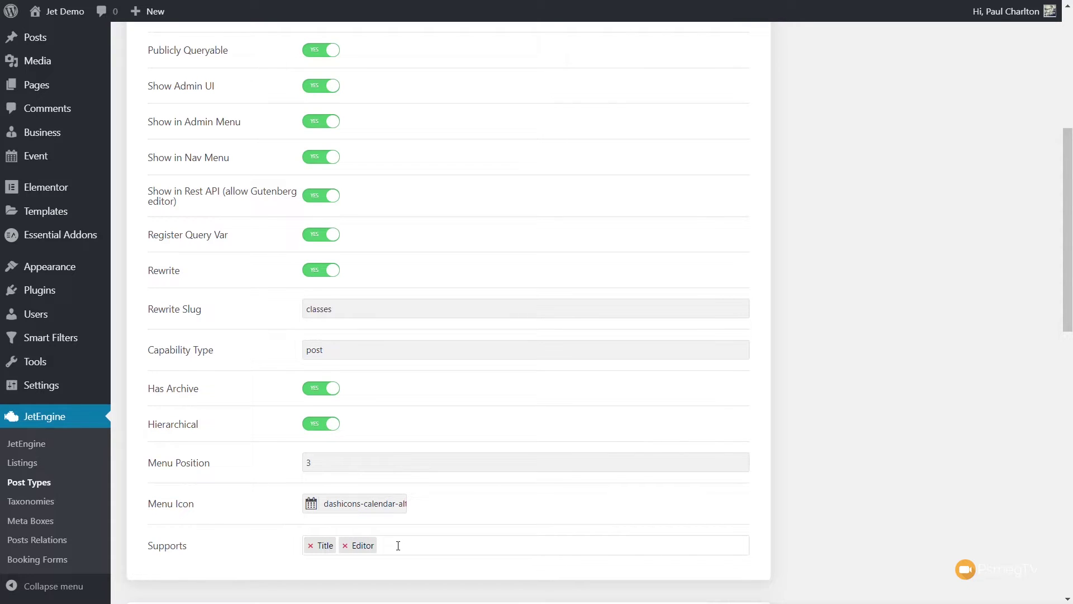
Add Thumbnail (Featured Image) to the features the post type supports.
left_click(398, 546)
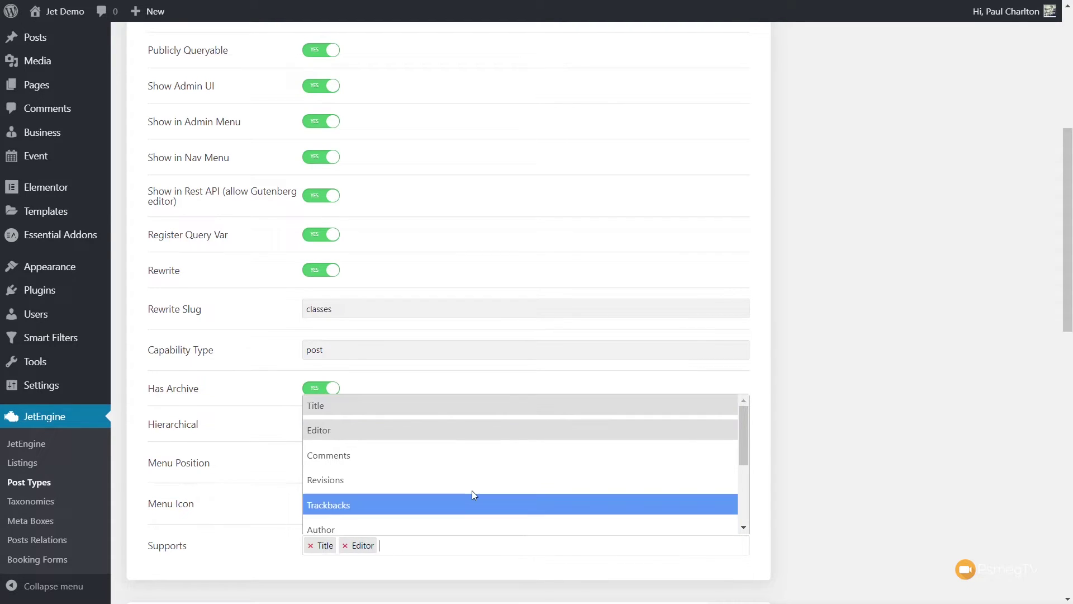
scroll(473, 493, "down", 1)
scroll(472, 494, "down", 3)
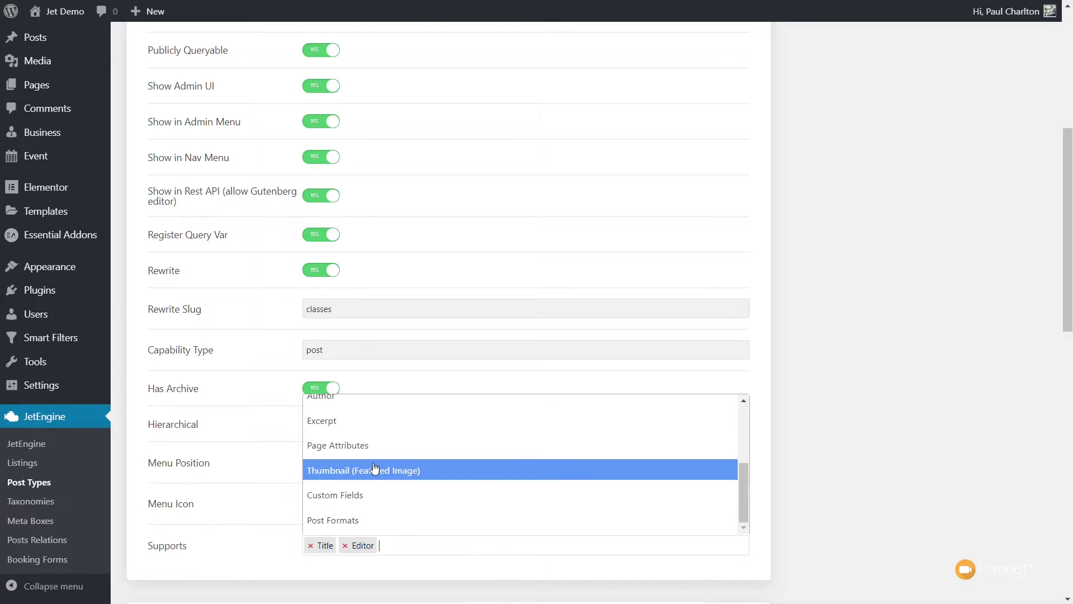
left_click(373, 468)
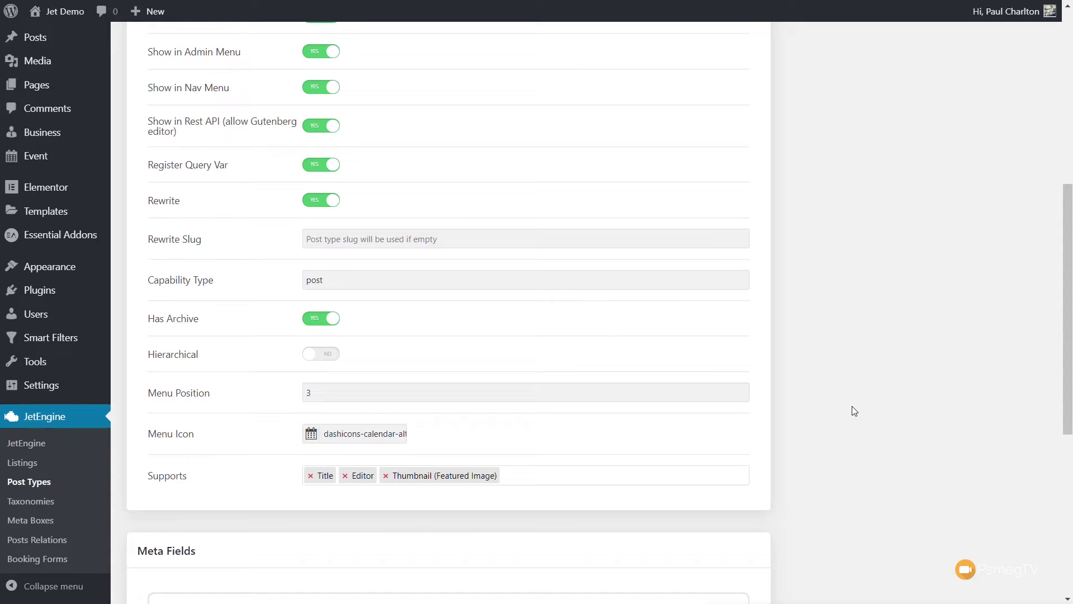
Add a new meta field titled Class Date with the name/ID class_date.
scroll(852, 405, "down", 5)
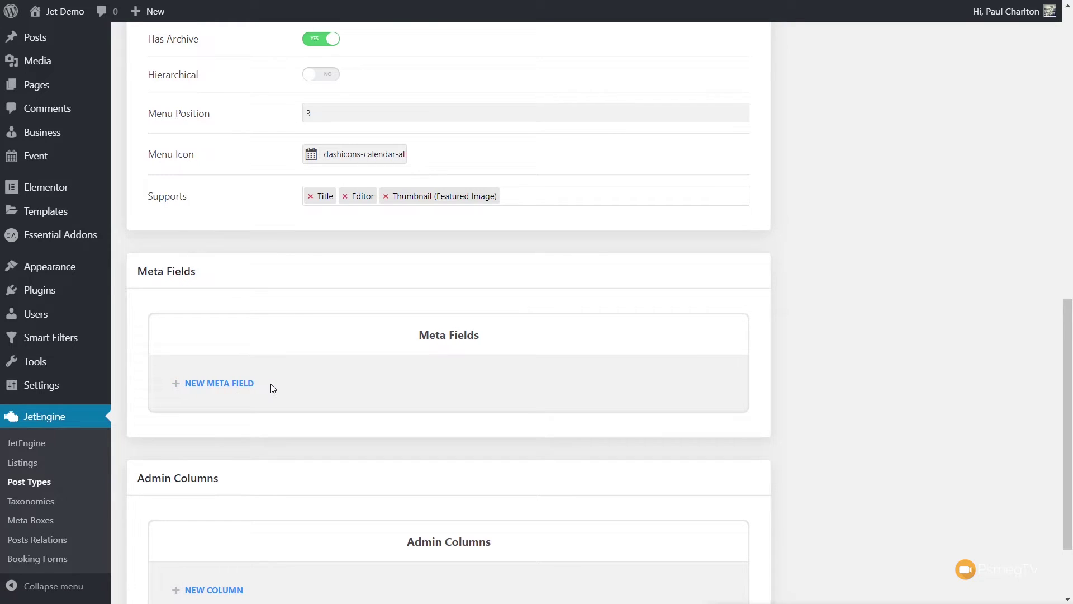
left_click(217, 385)
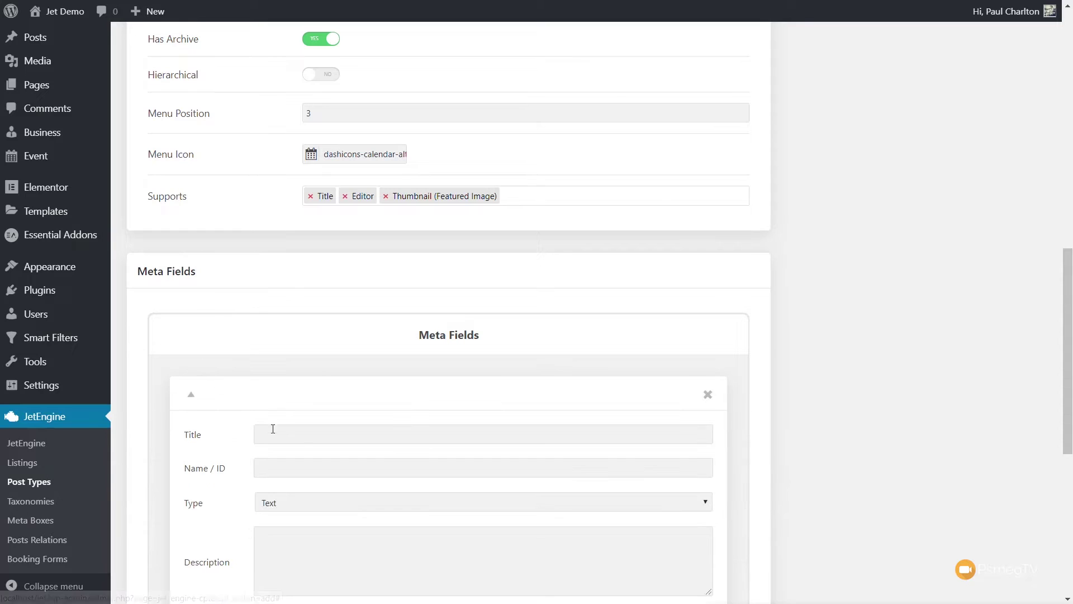
type("Class")
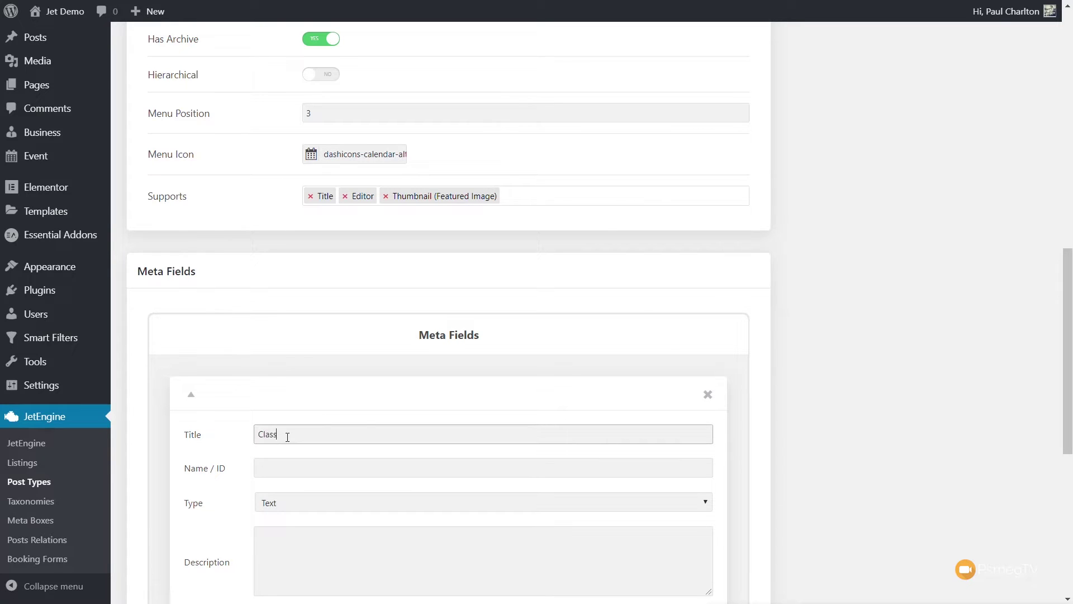
type(" Date")
left_click(281, 467)
type("c")
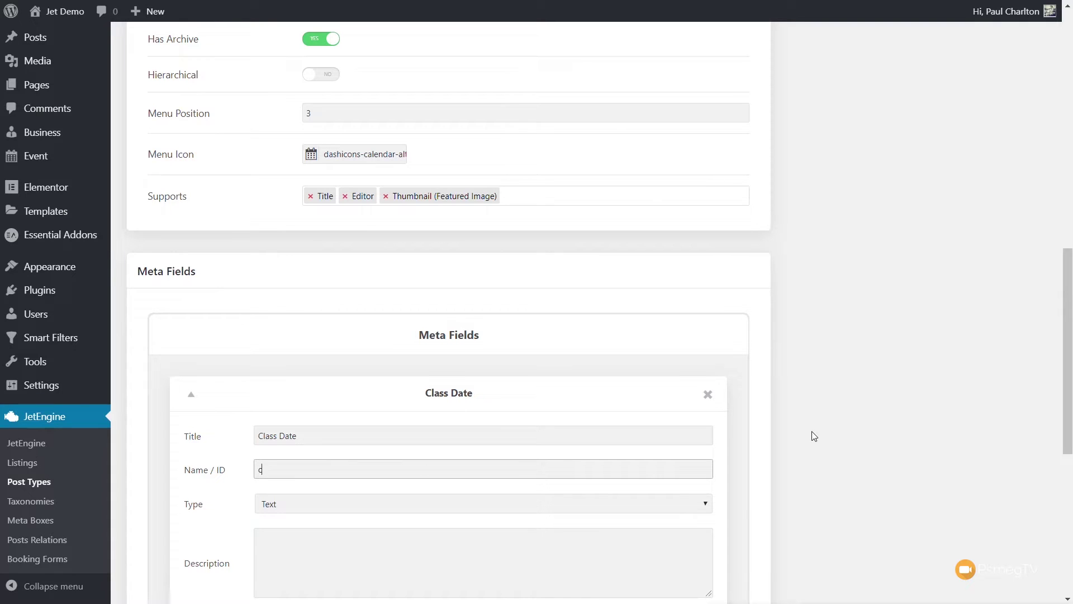
type("lass_date")
Set the Class Date field's type to Date and enable saving it as a timestamp.
scroll(857, 370, "down", 2)
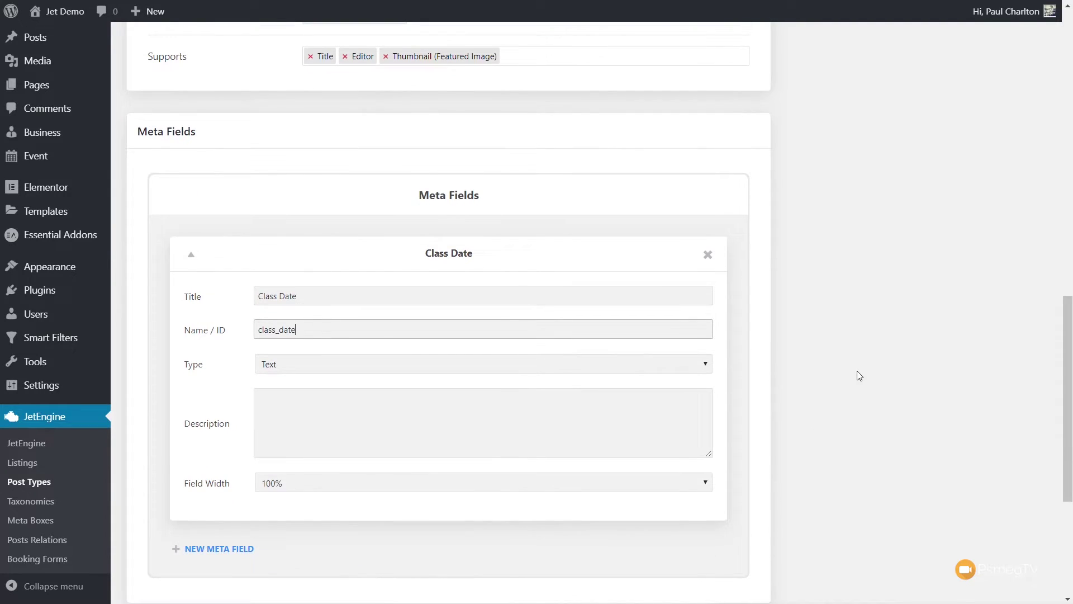
left_click(363, 365)
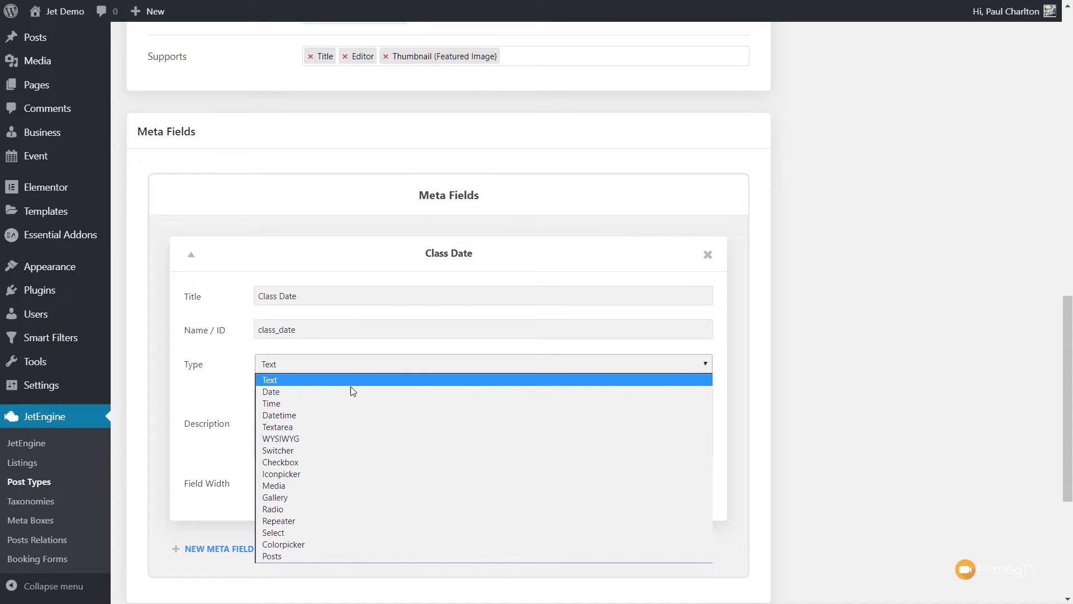
left_click(307, 392)
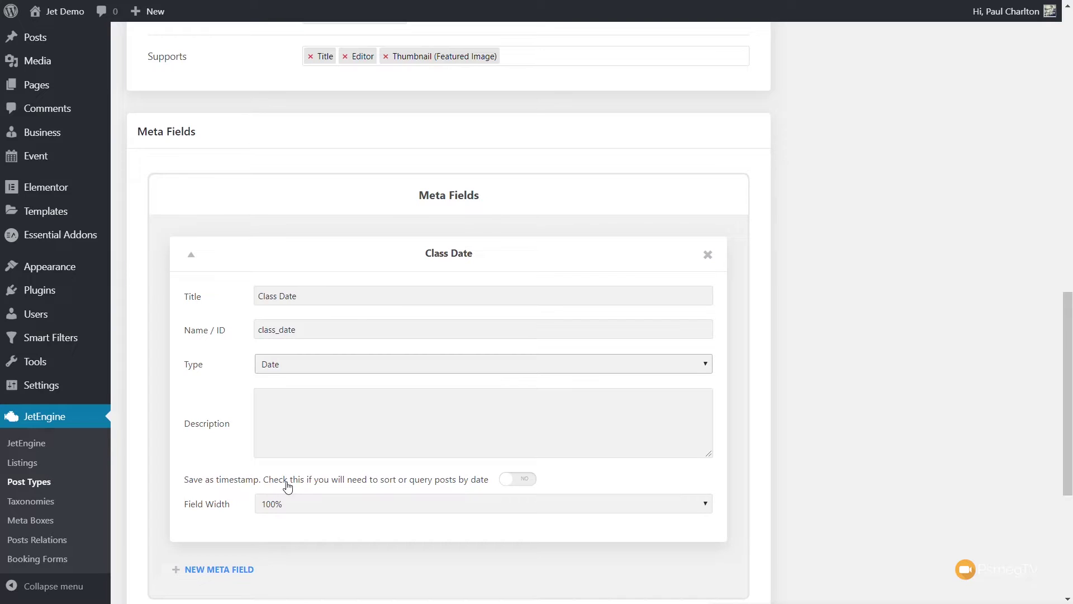
left_click(527, 480)
scroll(721, 496, "down", 1)
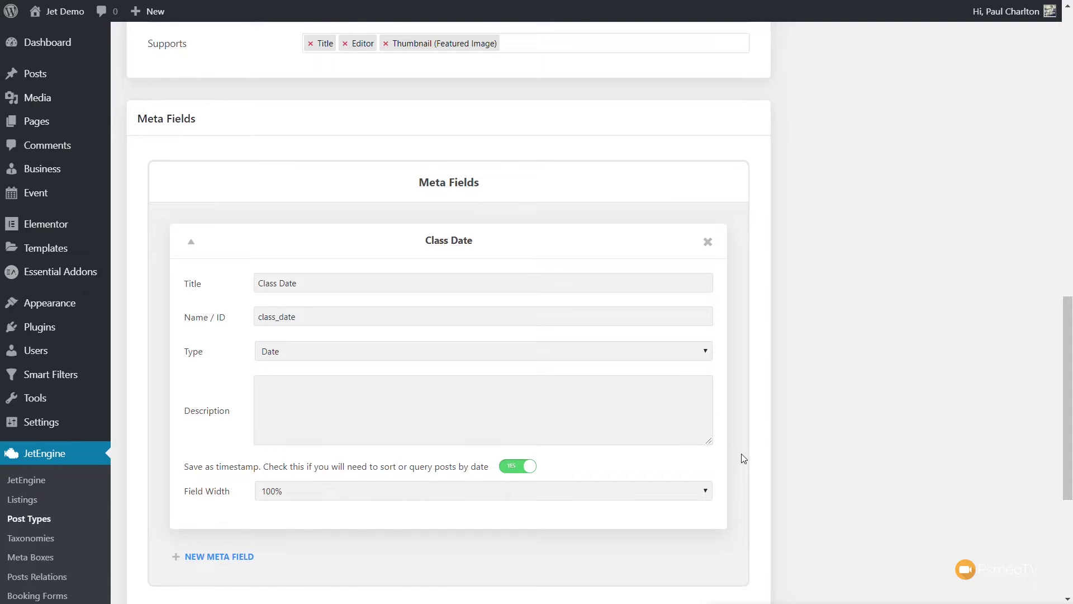
Create the Classes post type with the configured settings and meta field.
scroll(792, 427, "up", 15)
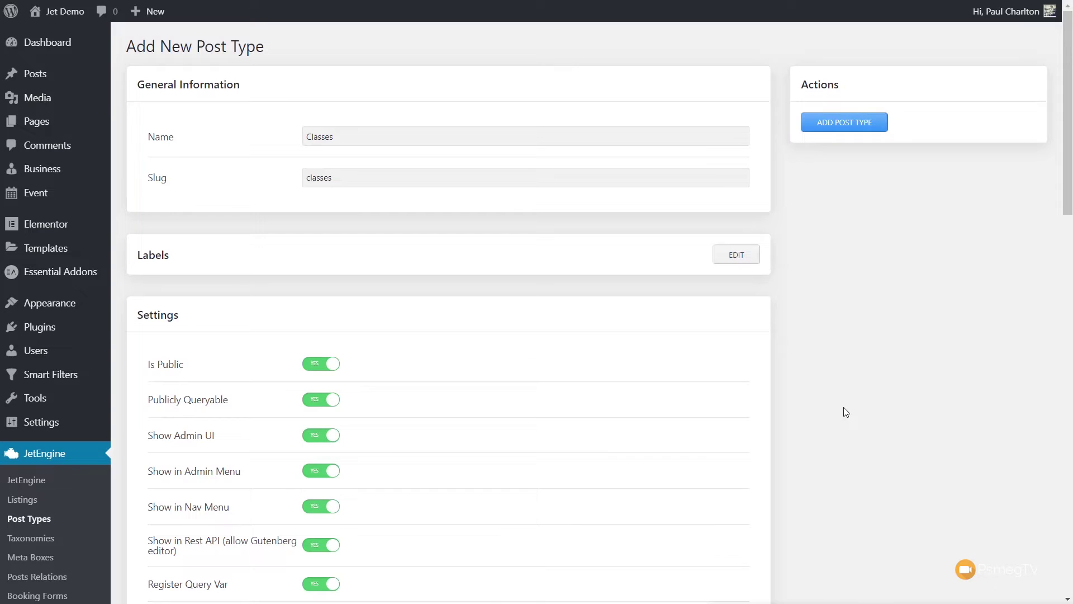
left_click(837, 124)
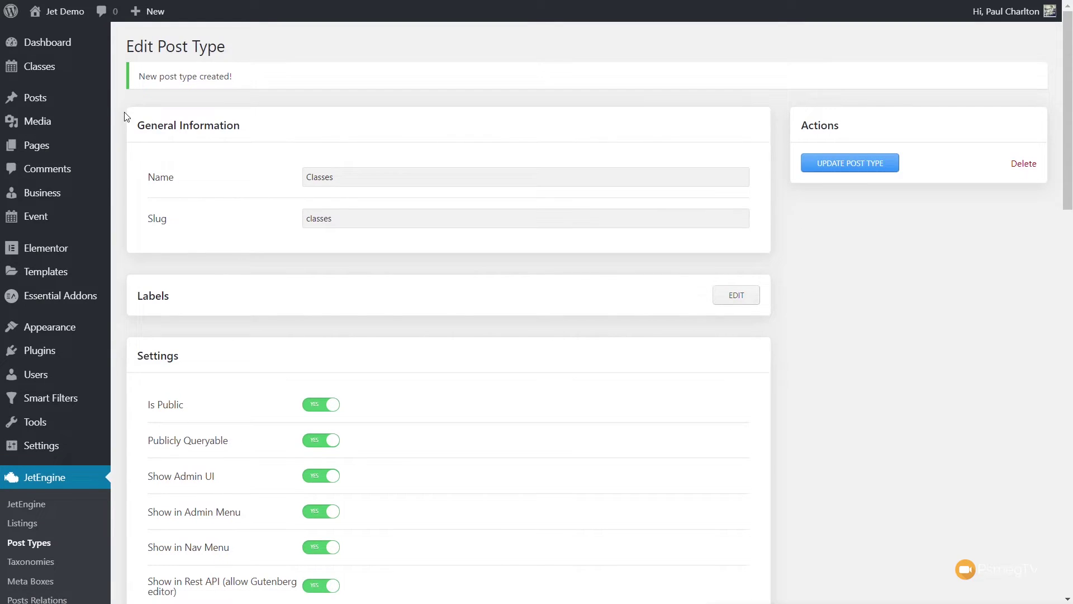
mouse_move(50, 76)
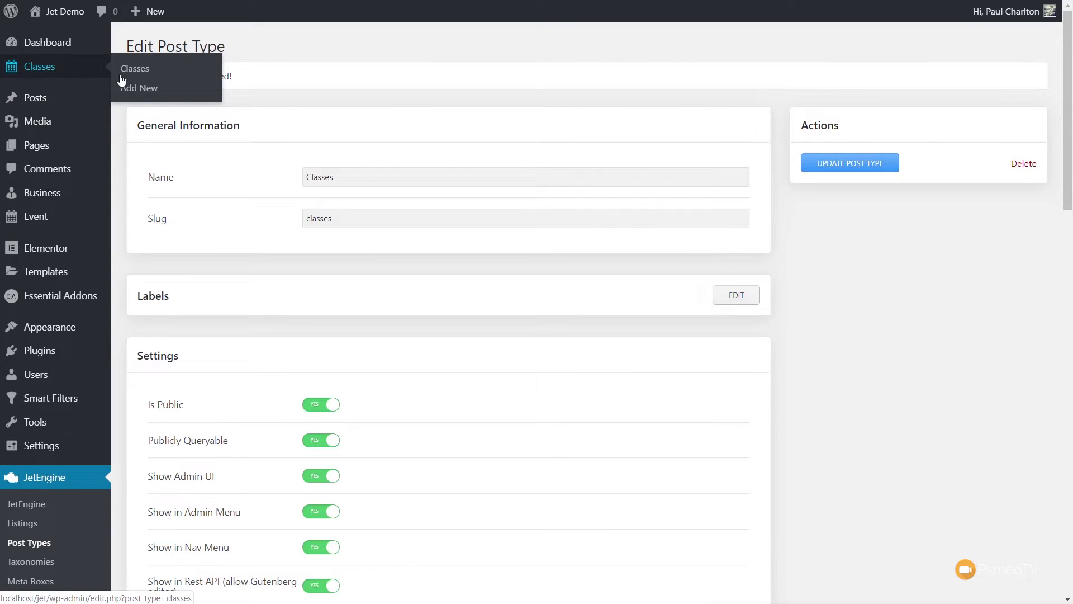
Add a new class post titled Pottery Class, set its Class Date to 2019-08-30 and publish it.
left_click(145, 90)
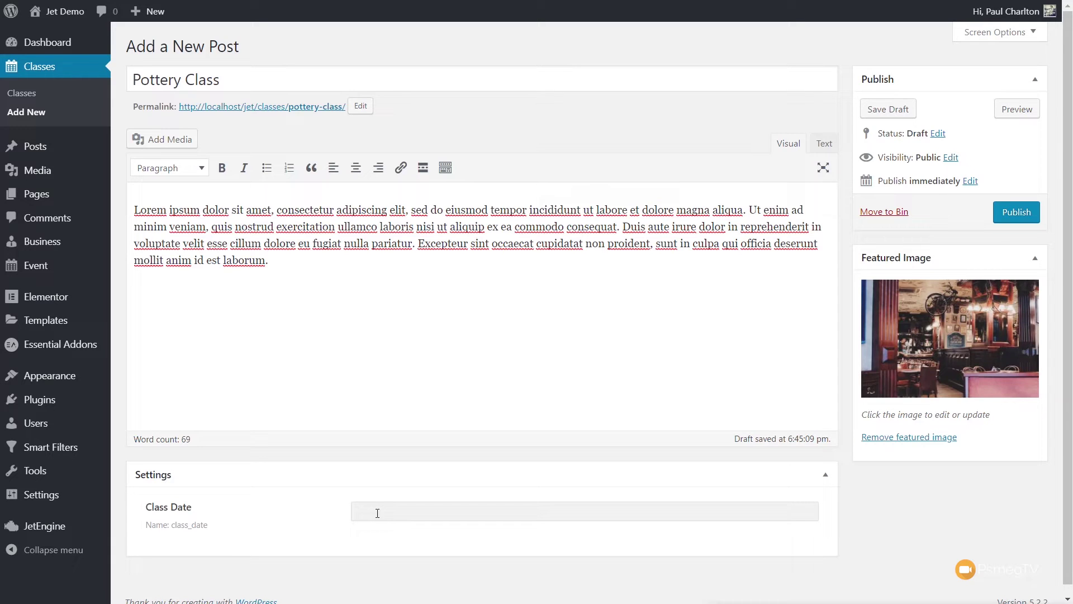
left_click(378, 513)
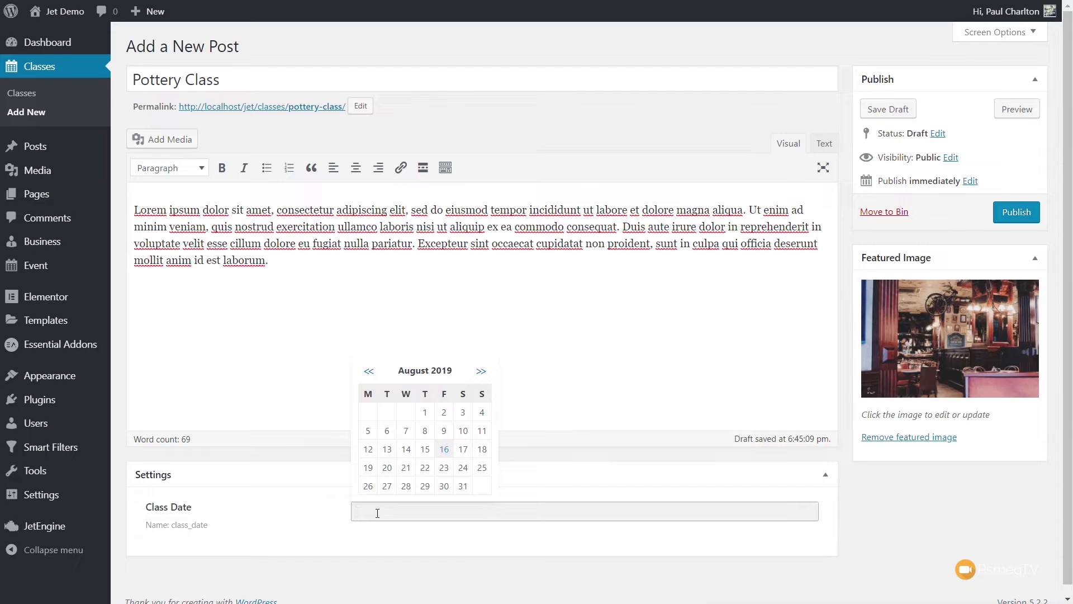
left_click(444, 486)
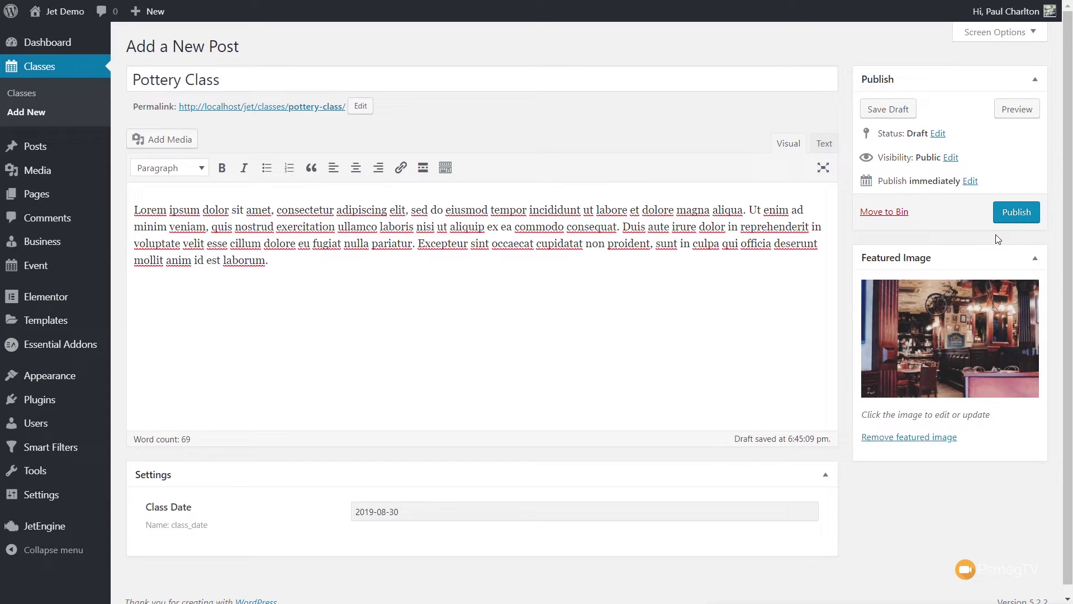
left_click(1003, 216)
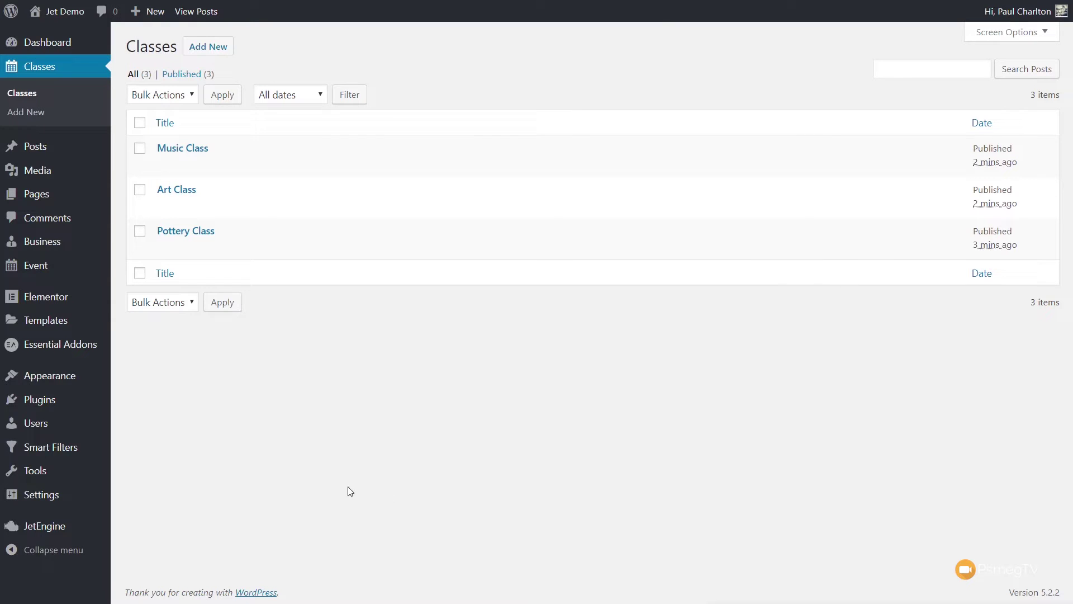
Create a JetEngine listing item named Classes Listing, with Posts as the listing source and Classes as the post type.
mouse_move(34, 526)
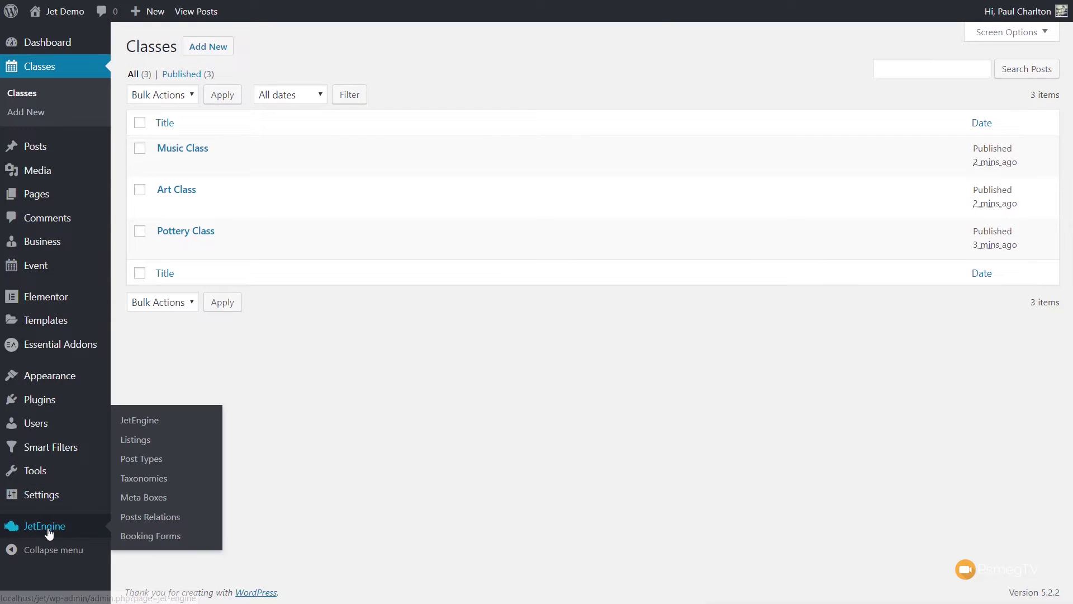
left_click(147, 441)
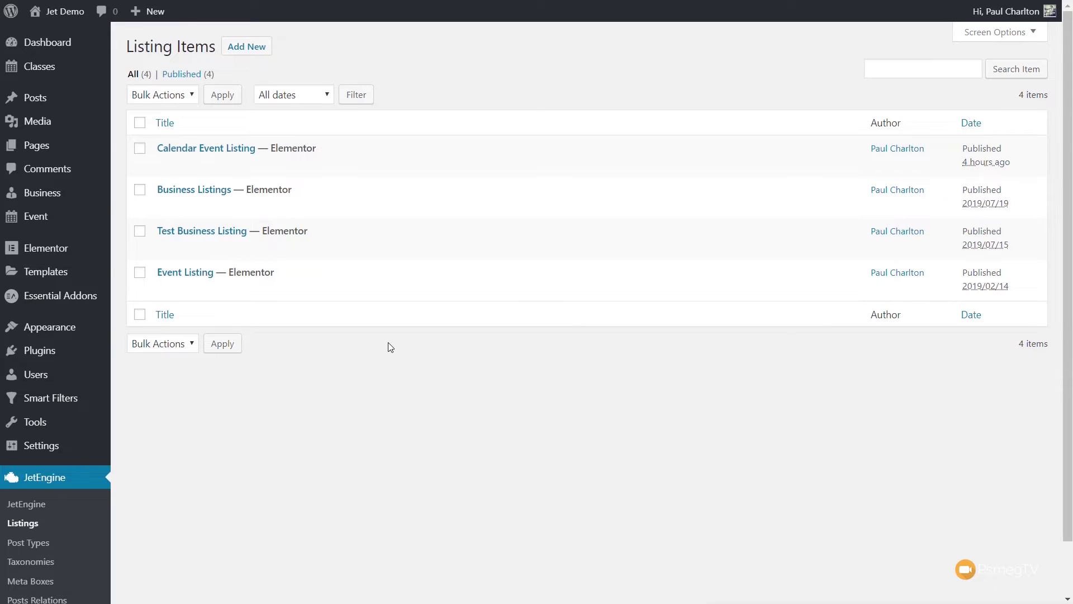
left_click(242, 45)
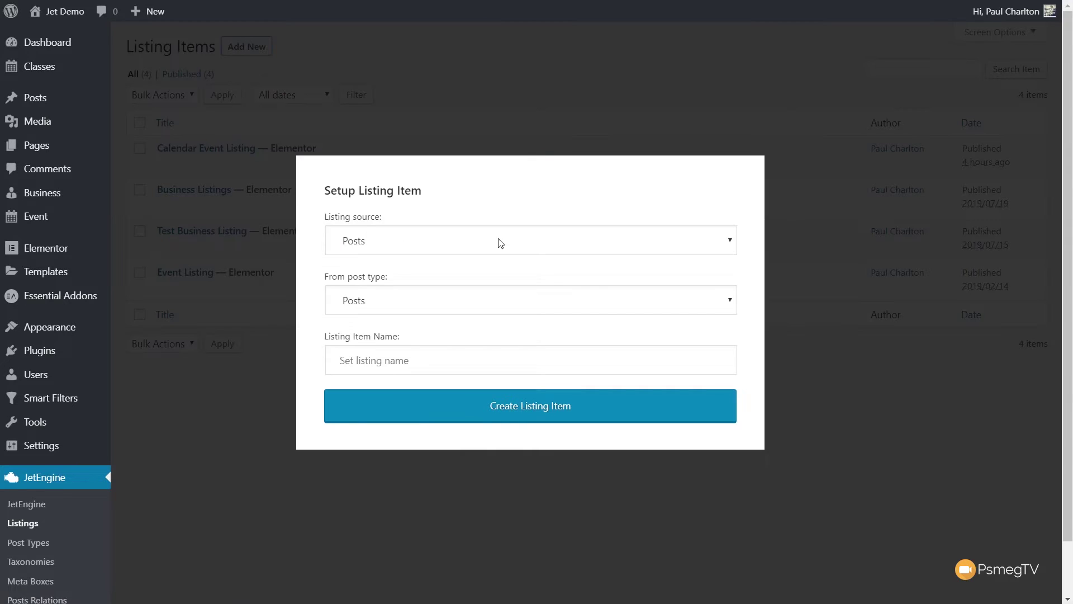
left_click(375, 238)
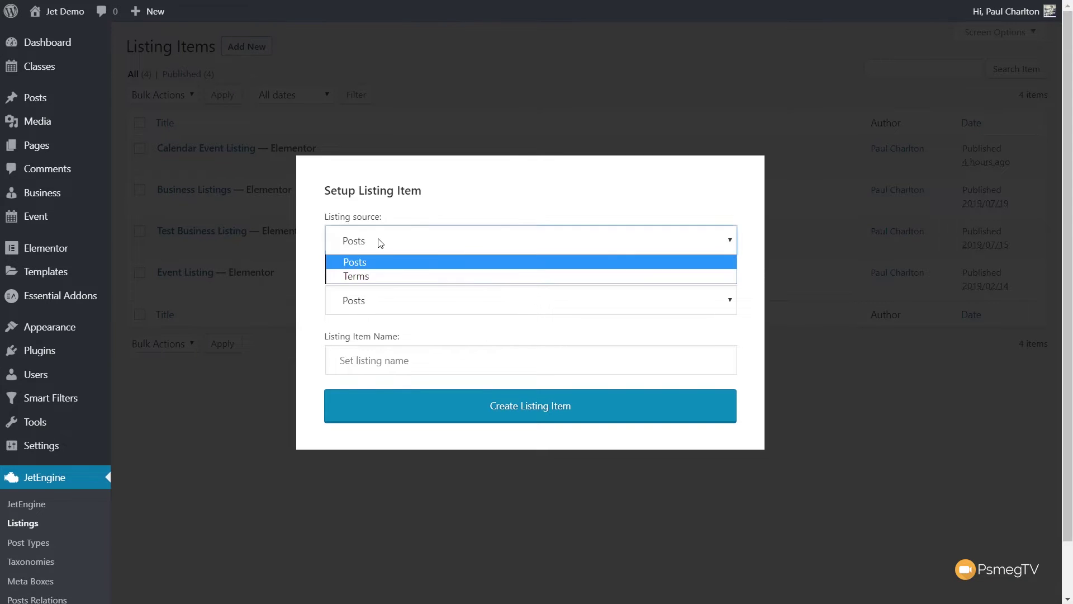
left_click(416, 245)
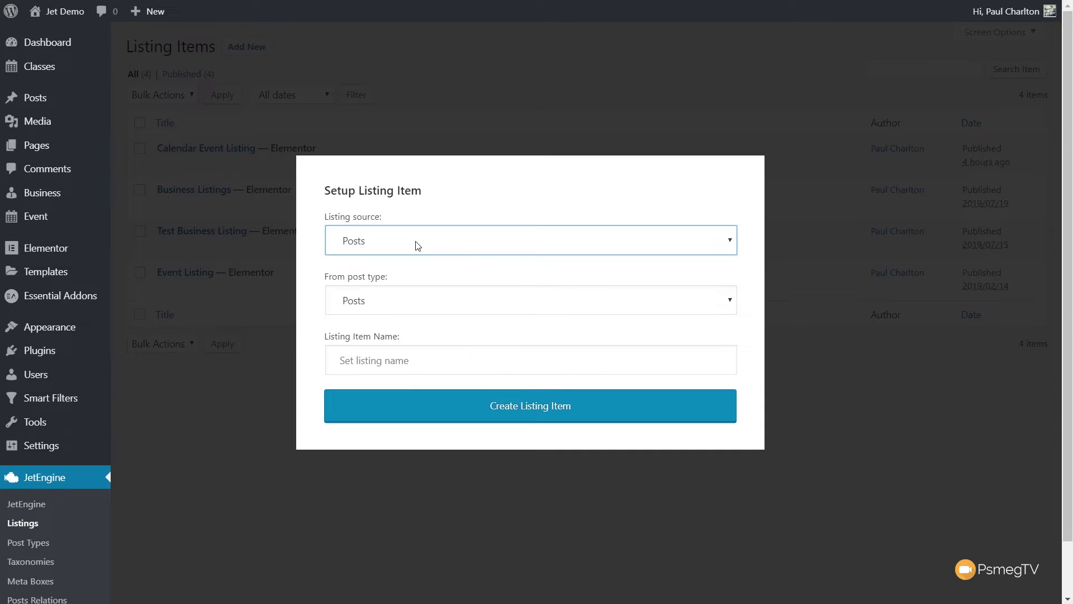
left_click(384, 307)
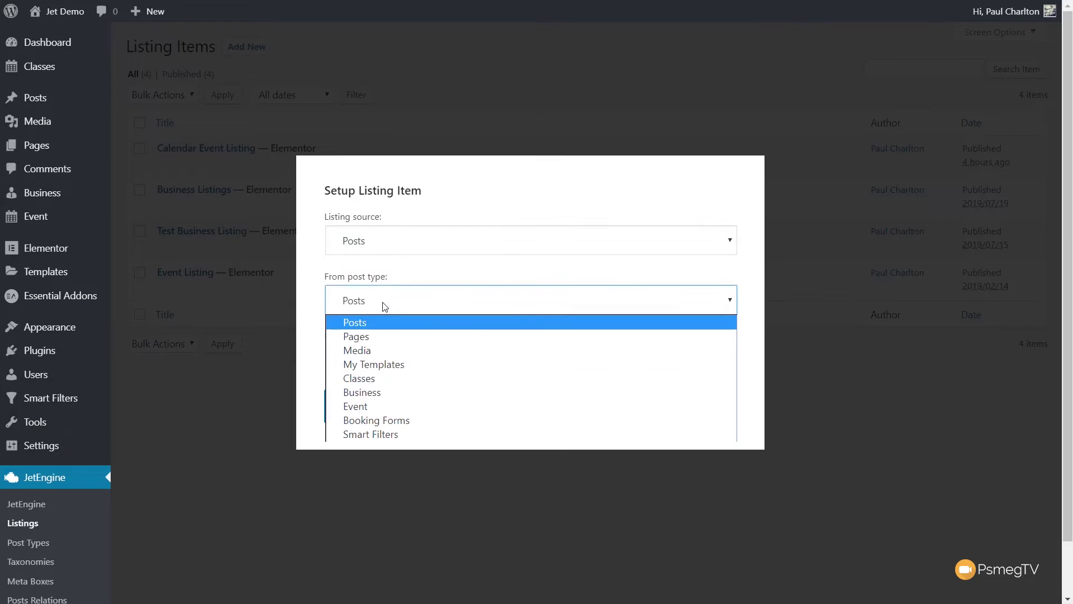
left_click(377, 378)
left_click(365, 361)
type("Classes ")
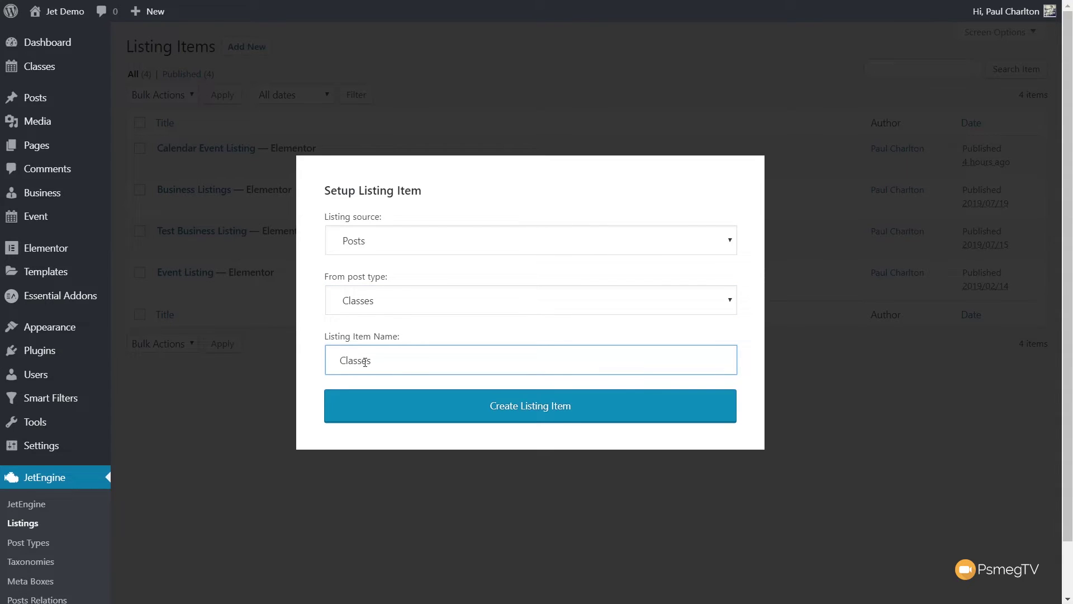
type("Listing")
left_click(511, 413)
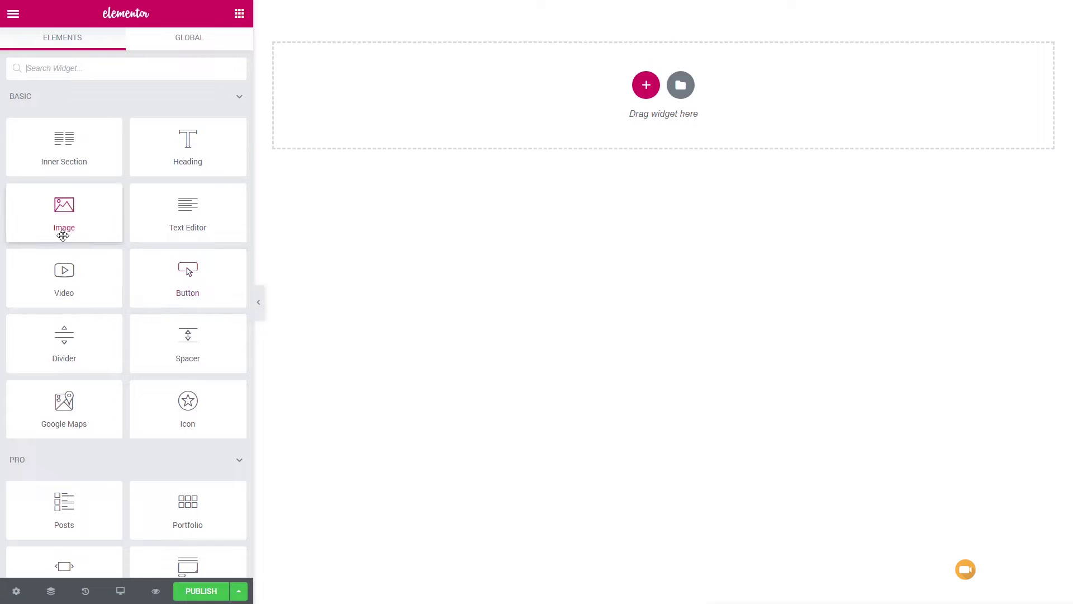
Add a Dynamic Image widget to the empty listing layout, with image size Thumbnail and centre alignment.
scroll(65, 319, "down", 20)
scroll(66, 313, "down", 12)
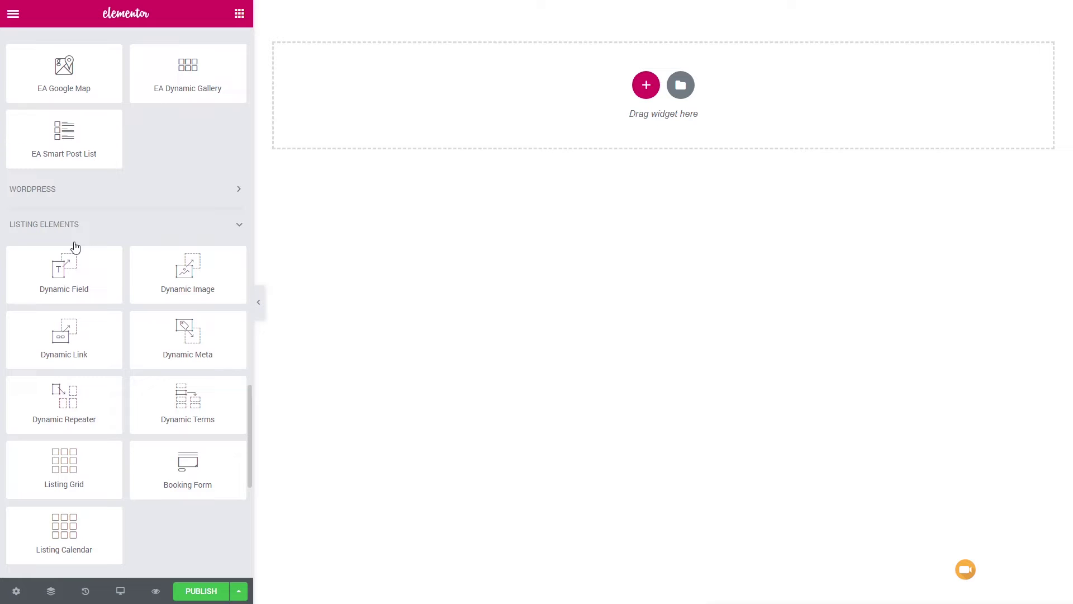
left_click_drag(186, 285, 576, 114)
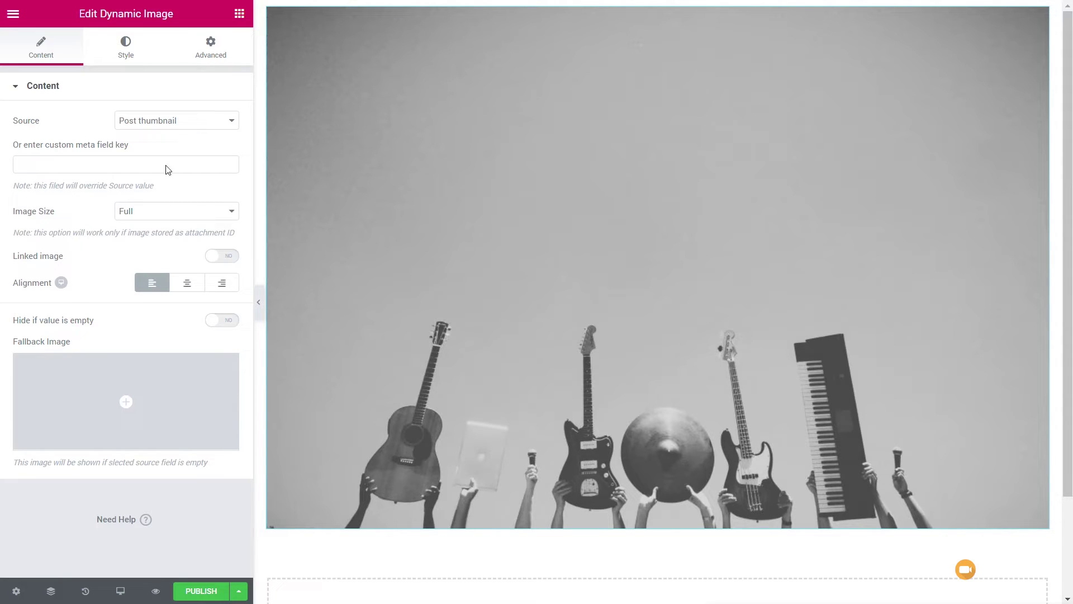
left_click(199, 216)
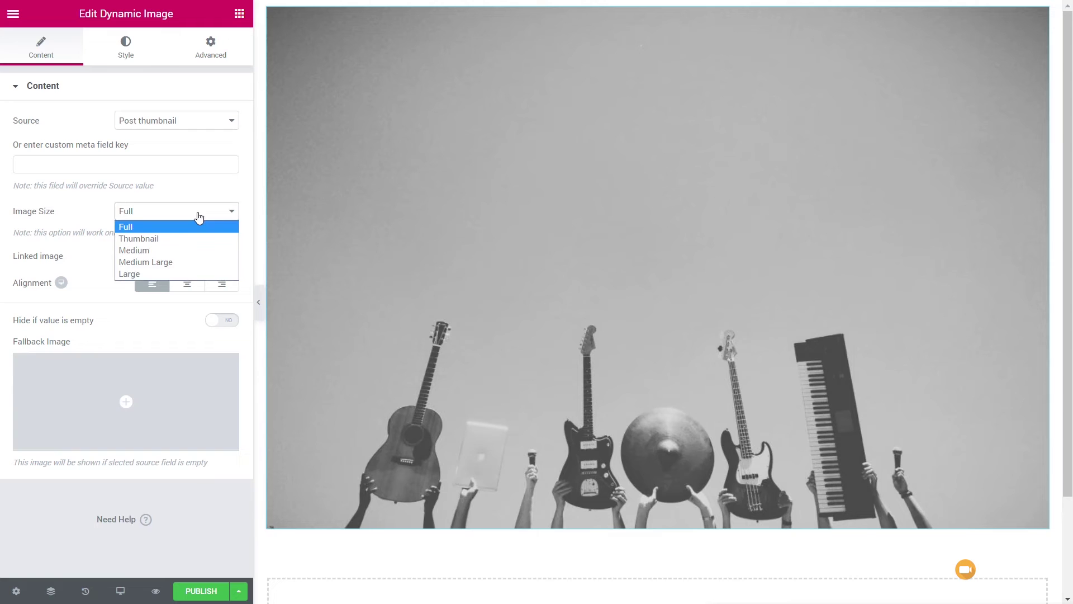
left_click(180, 239)
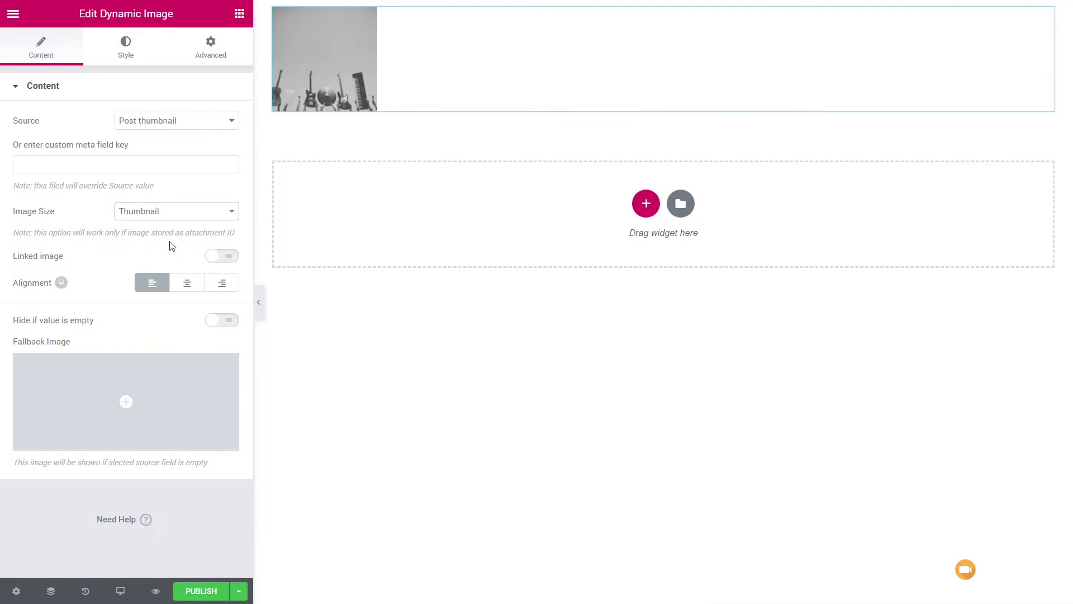
left_click(189, 284)
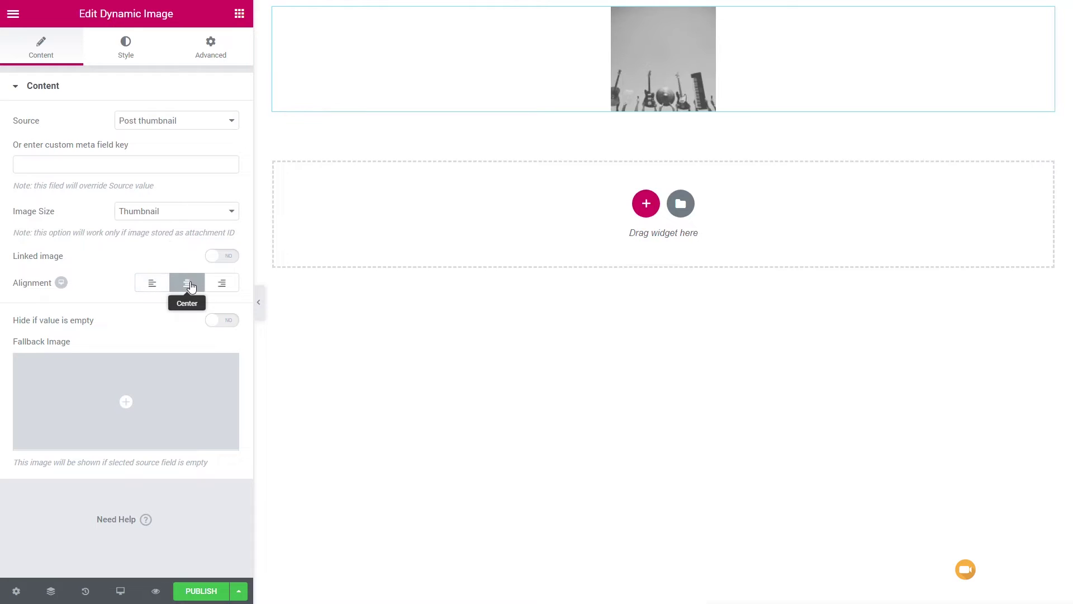
Make the dynamic image a linked image, with Permalink as the link source.
left_click(233, 256)
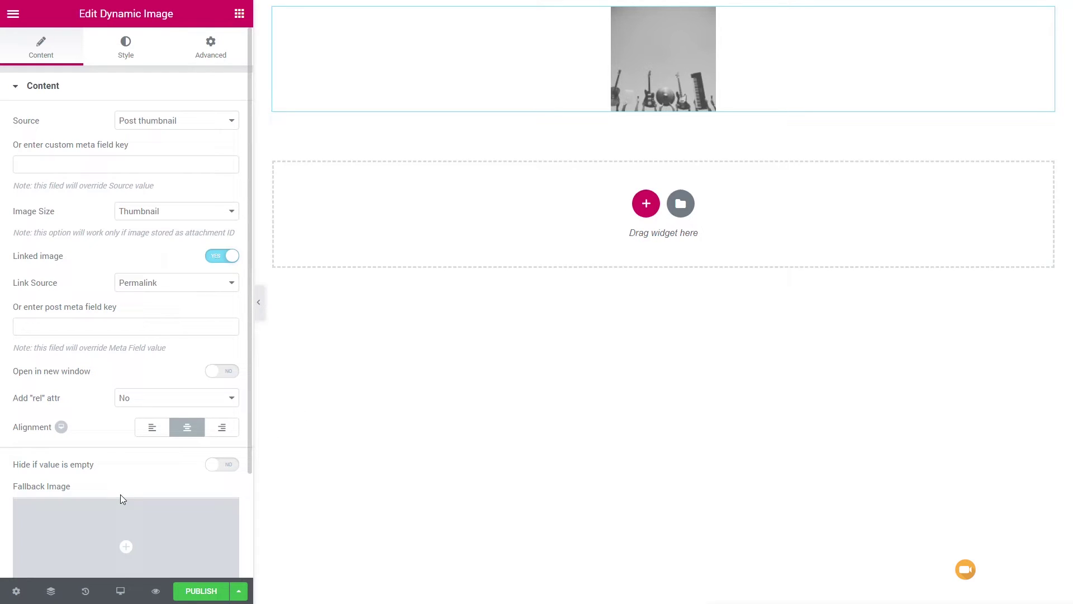
scroll(120, 494, "down", 3)
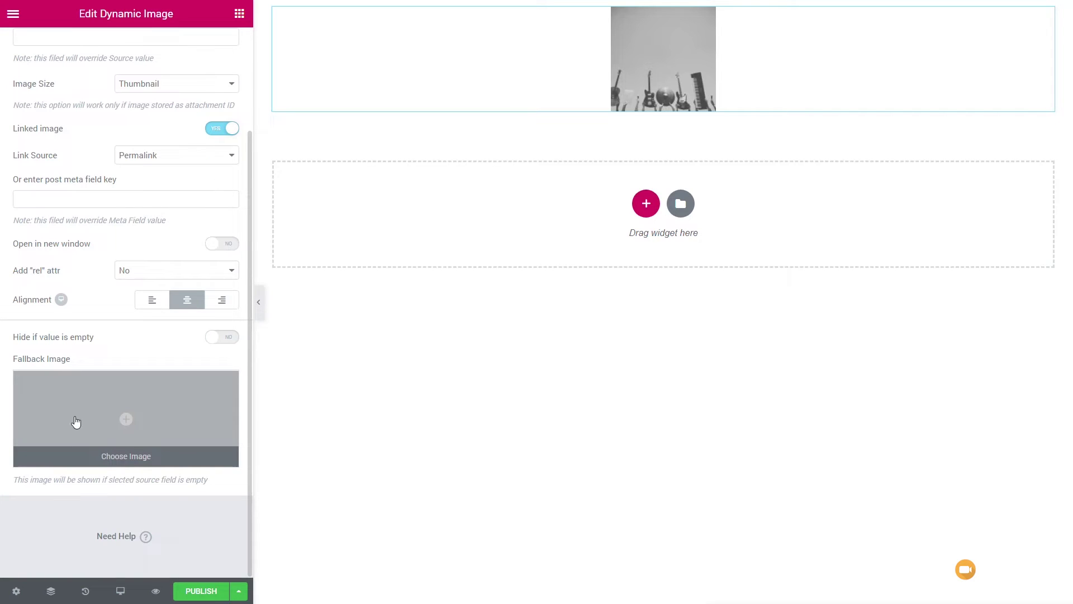
scroll(83, 409, "up", 3)
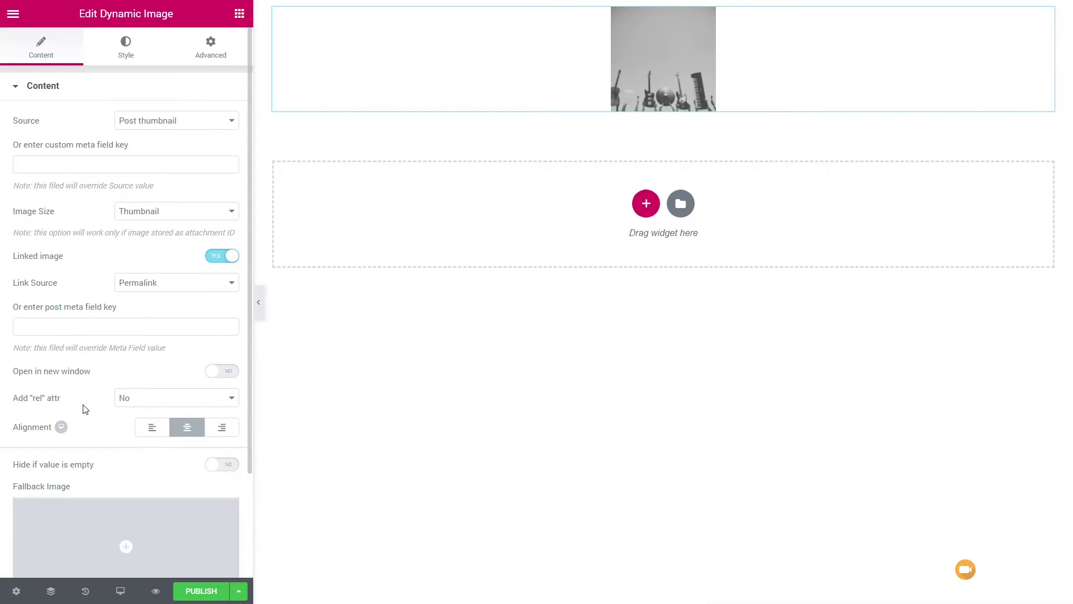
Add a Dynamic Field widget showing the post title below the image.
left_click(239, 14)
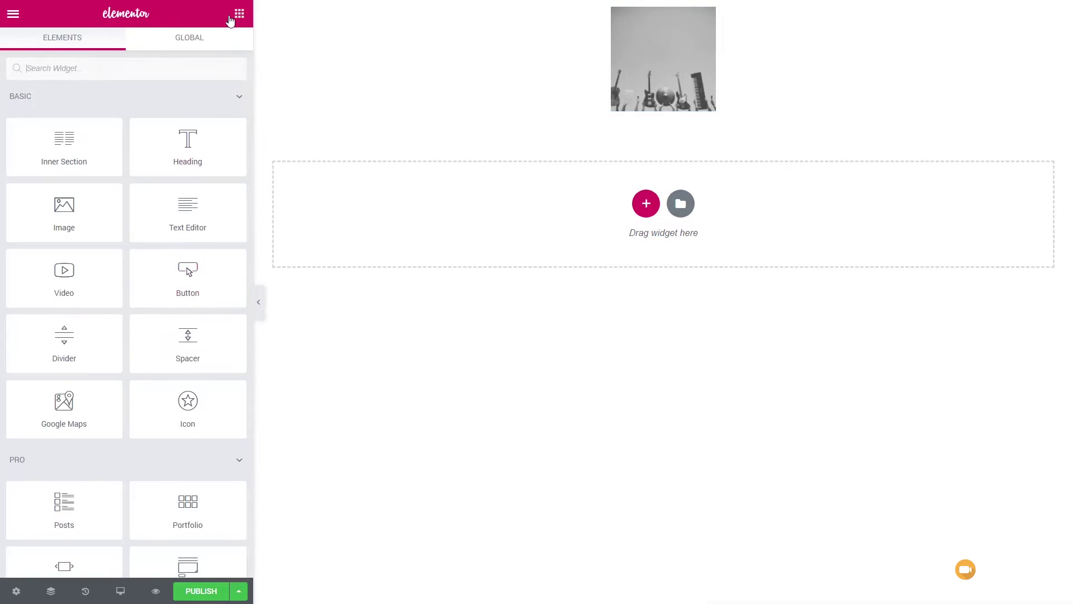
scroll(150, 369, "down", 15)
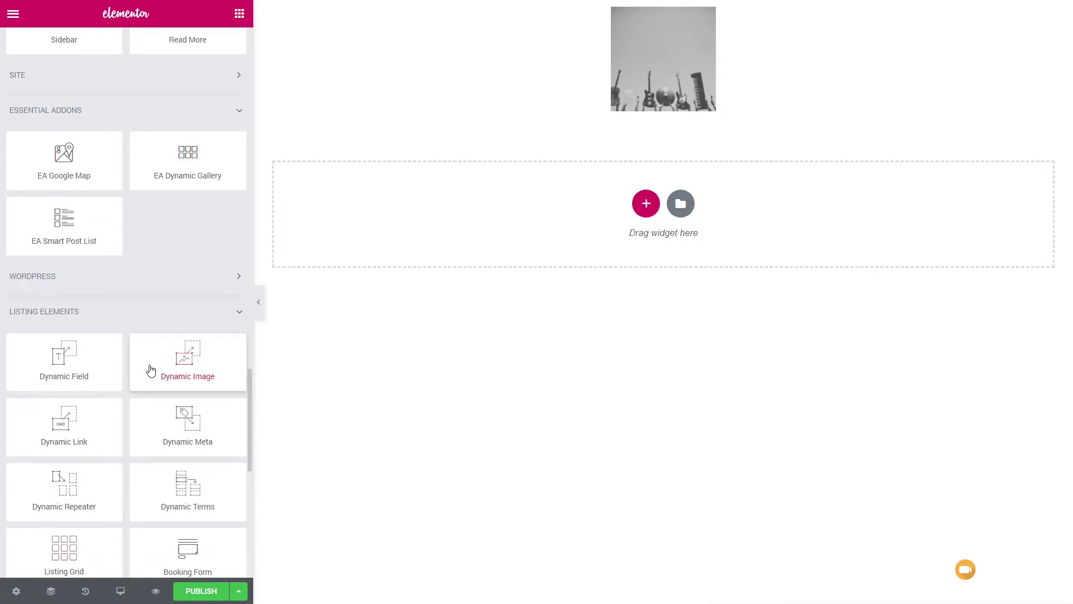
left_click_drag(65, 371, 624, 115)
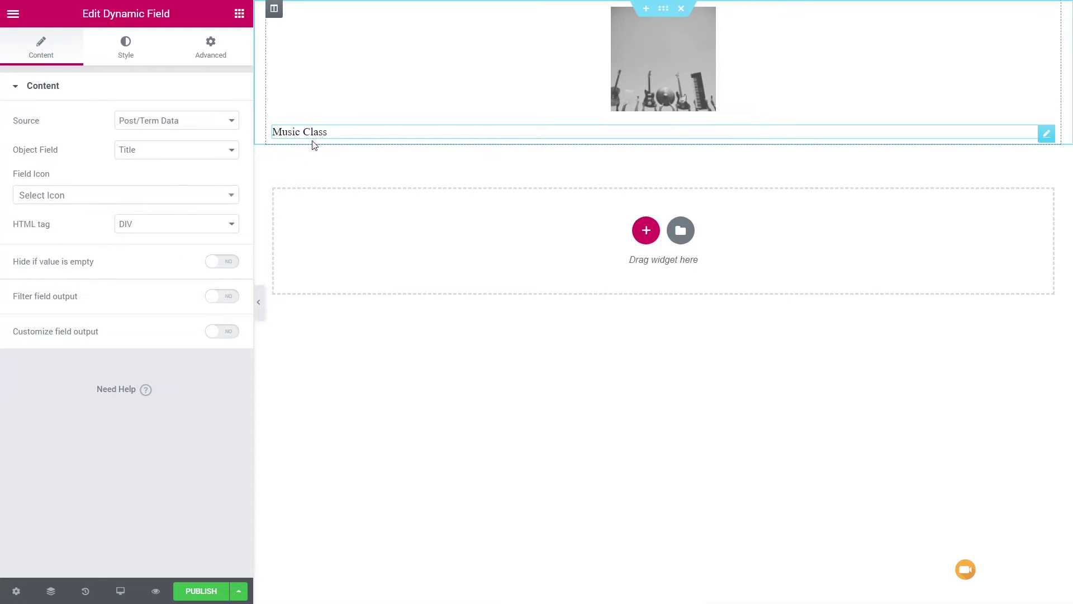
Set the title field's text color to the dark grey preset swatch.
left_click(124, 54)
left_click(226, 122)
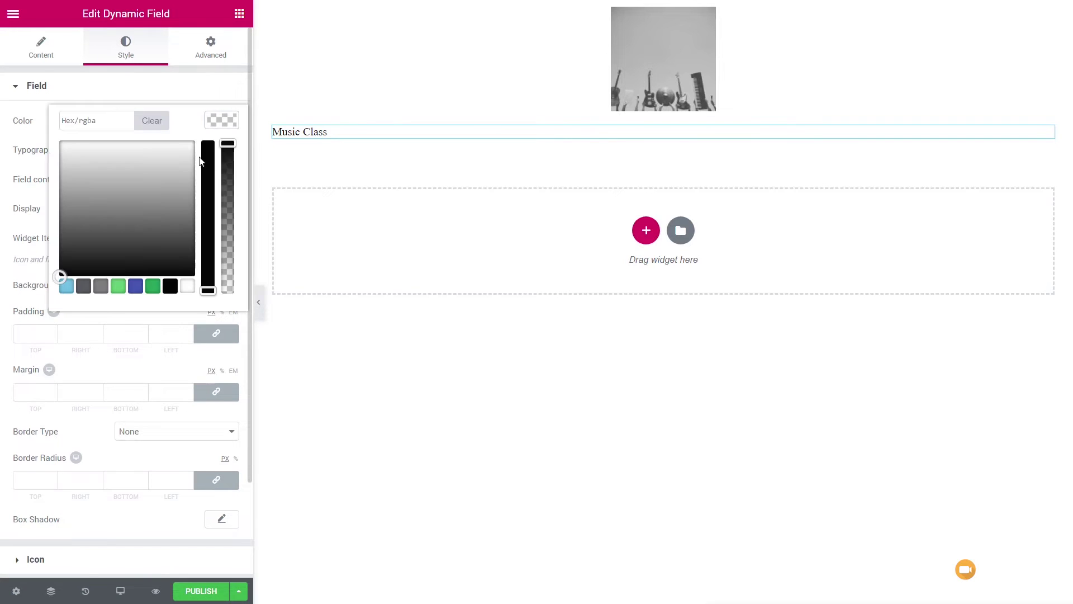
left_click(103, 286)
left_click(219, 122)
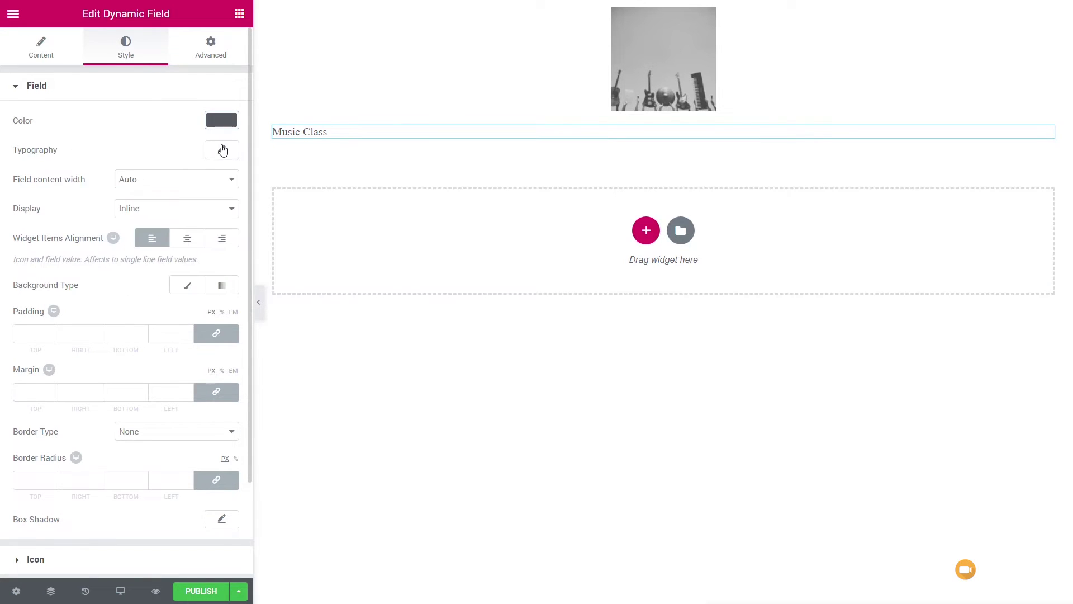
Set the title field's typography to Open Sans at 14 px and centre its items.
left_click(223, 150)
left_click_drag(28, 241, 35, 239)
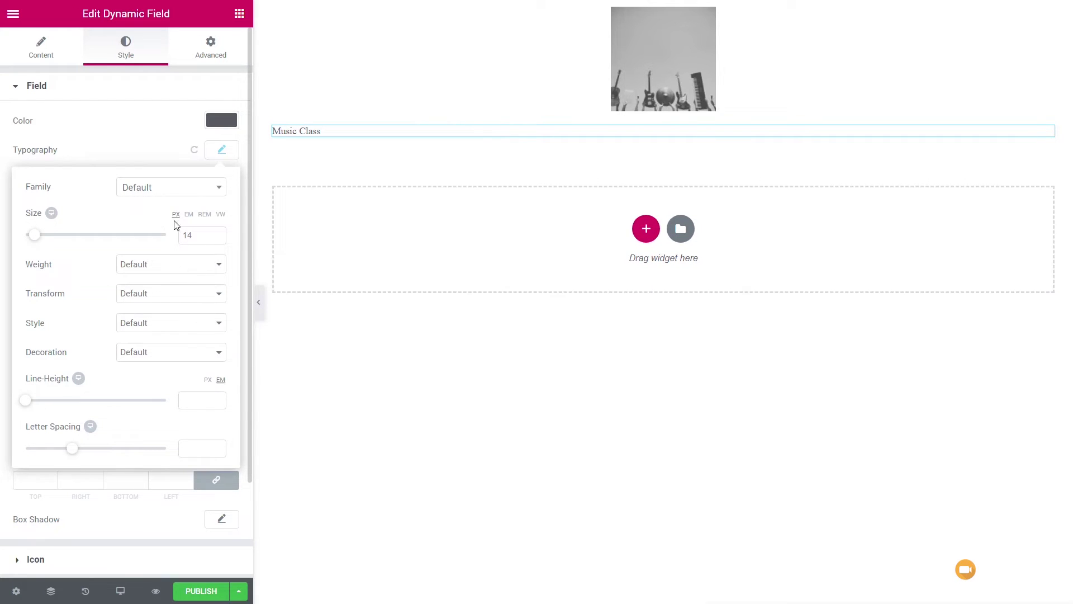
left_click(165, 188)
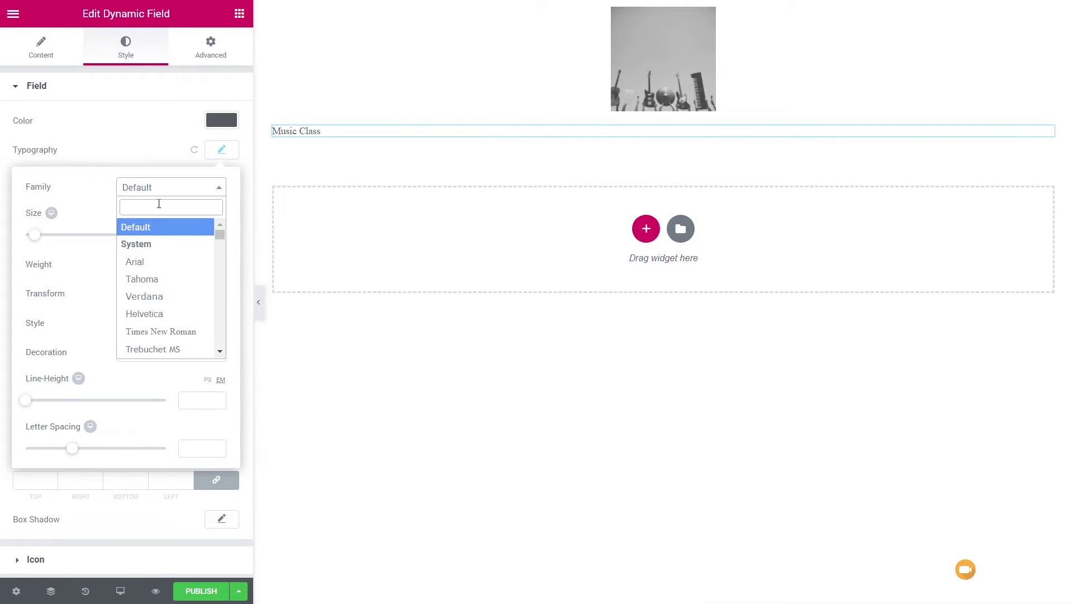
type("pen san")
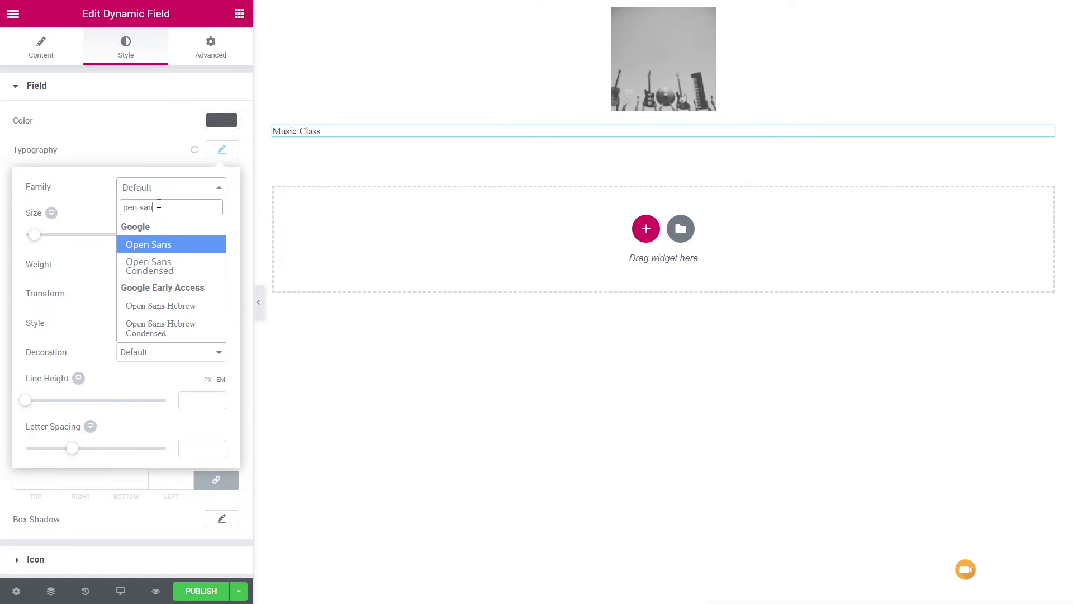
left_click(162, 248)
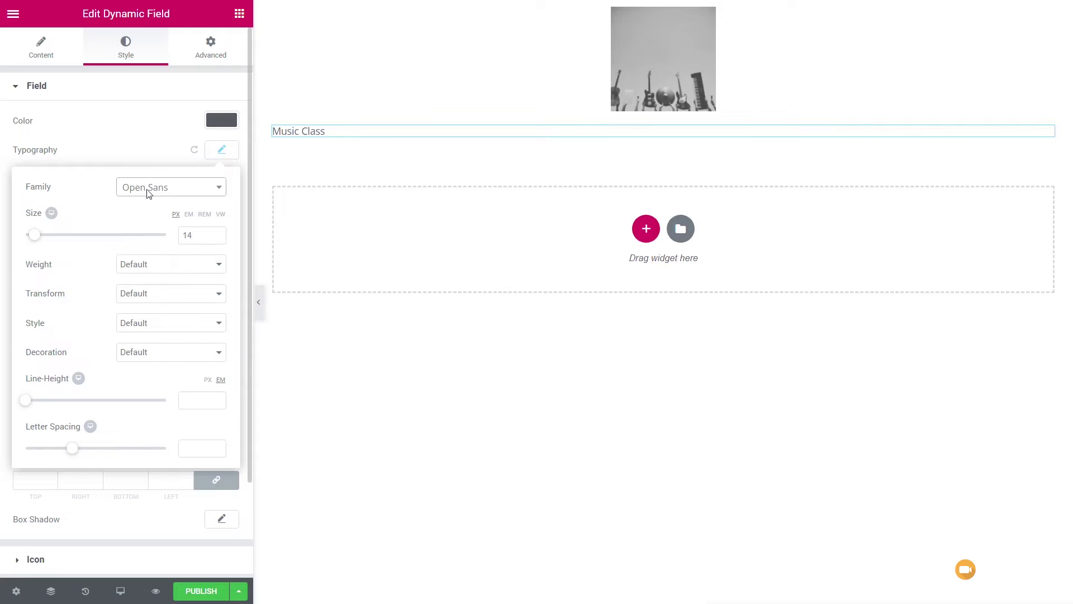
left_click(144, 131)
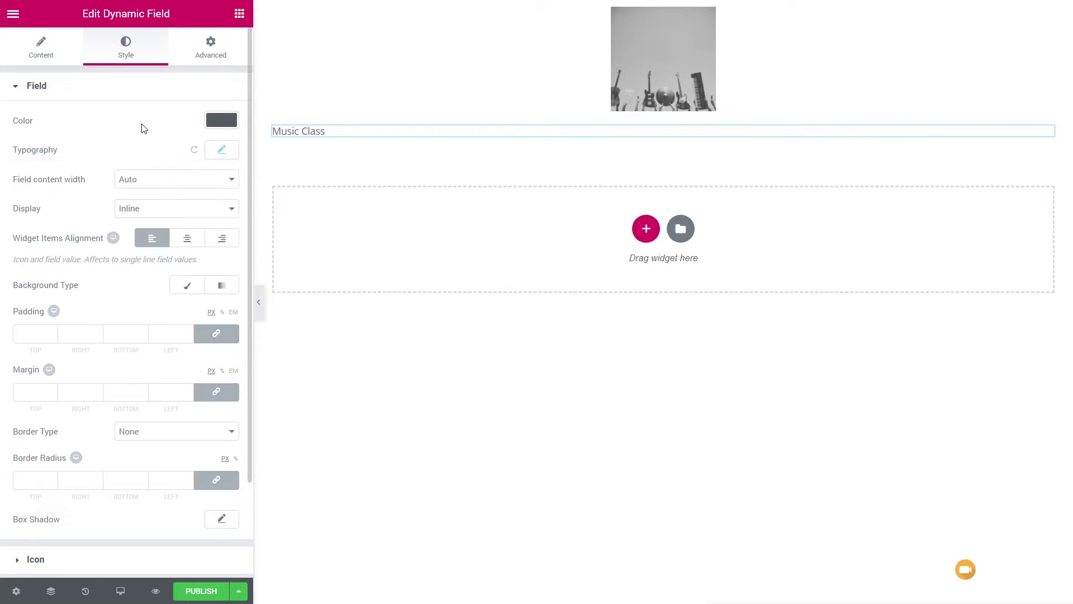
left_click(189, 238)
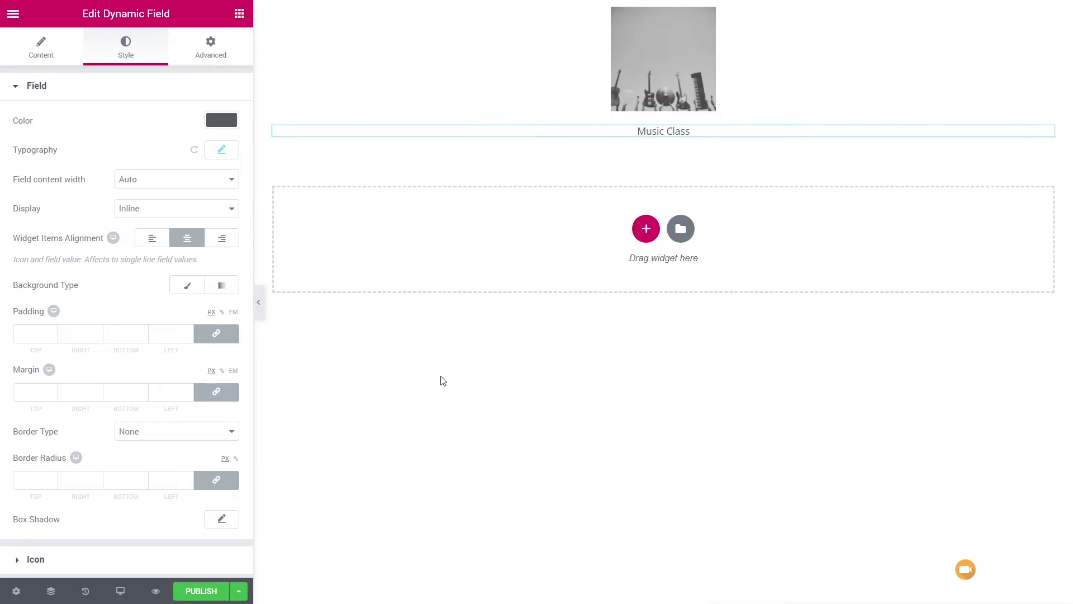
Publish the listing item and exit the Elementor editor to the WordPress dashboard.
left_click(186, 595)
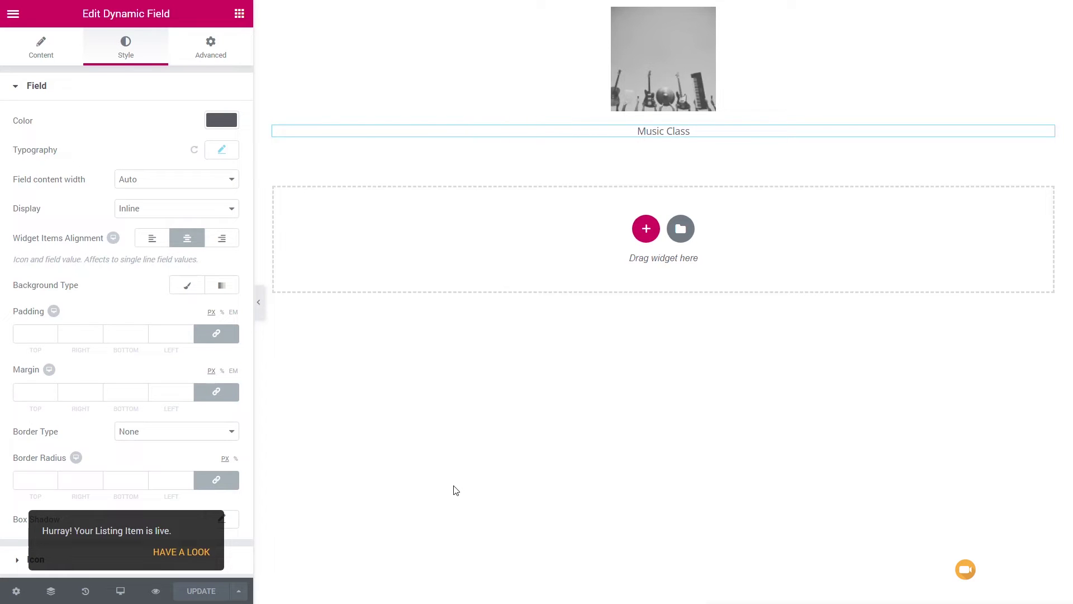
left_click(13, 14)
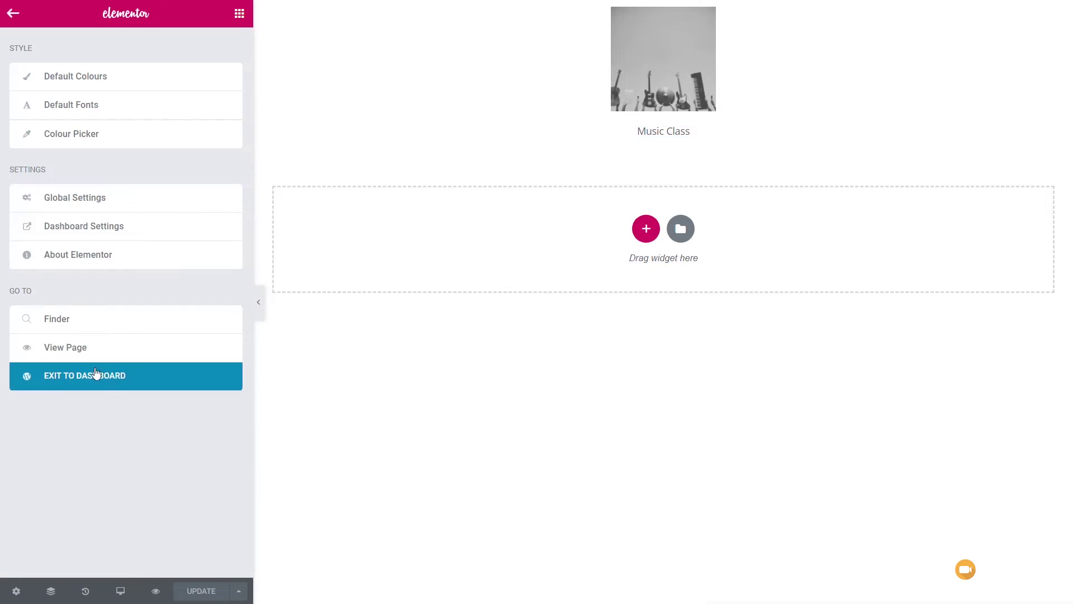
left_click(111, 385)
Create a new page titled Class Calendar and publish it.
mouse_move(88, 158)
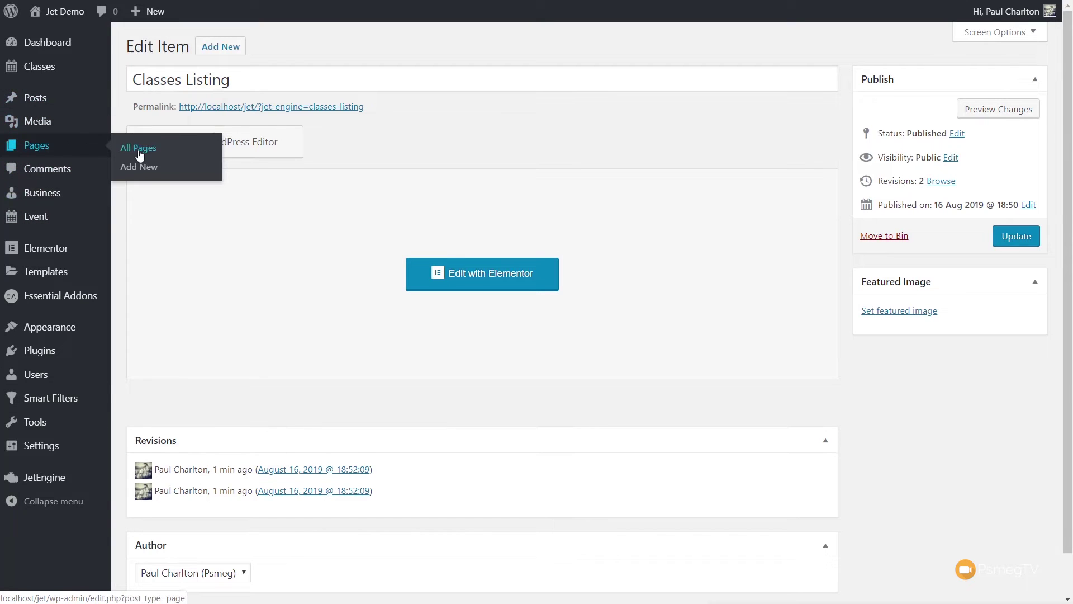
left_click(141, 170)
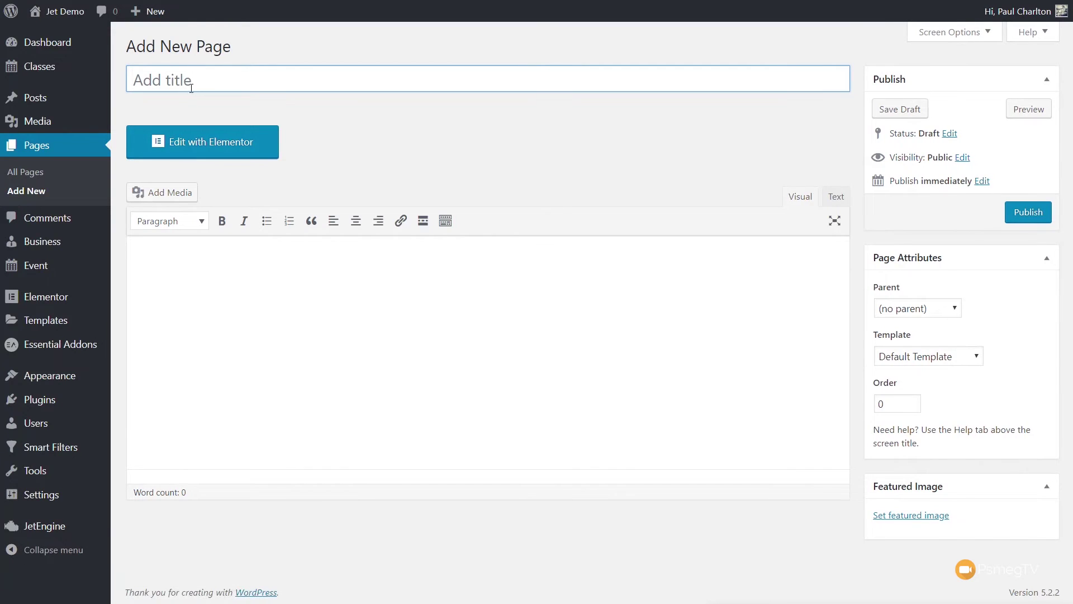
type("Class Calendar")
left_click(1016, 217)
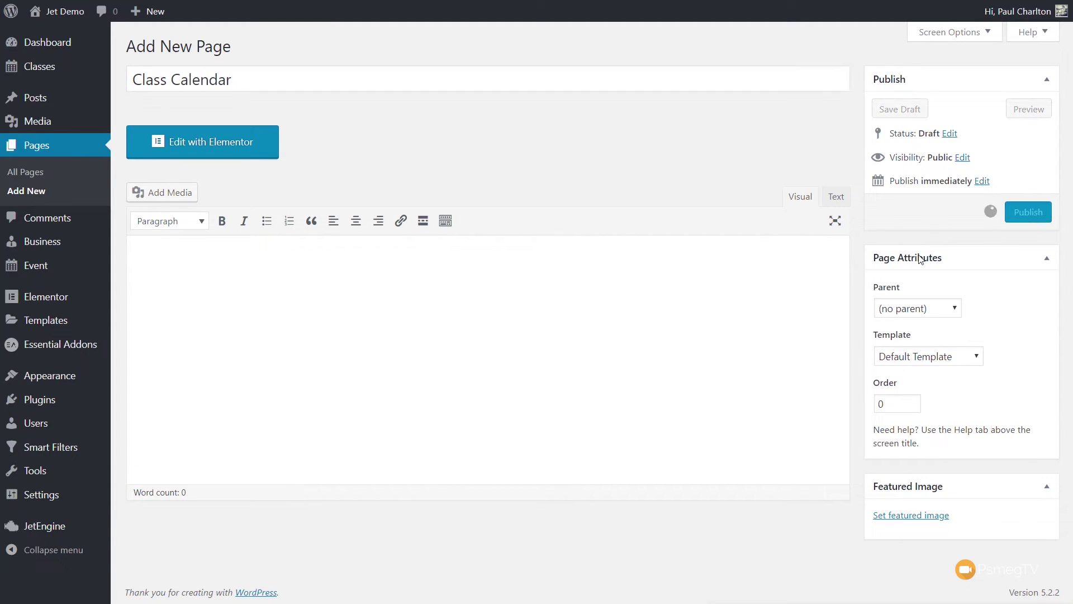
Open the Class Calendar page in the Elementor editor and hide its page title.
left_click(194, 190)
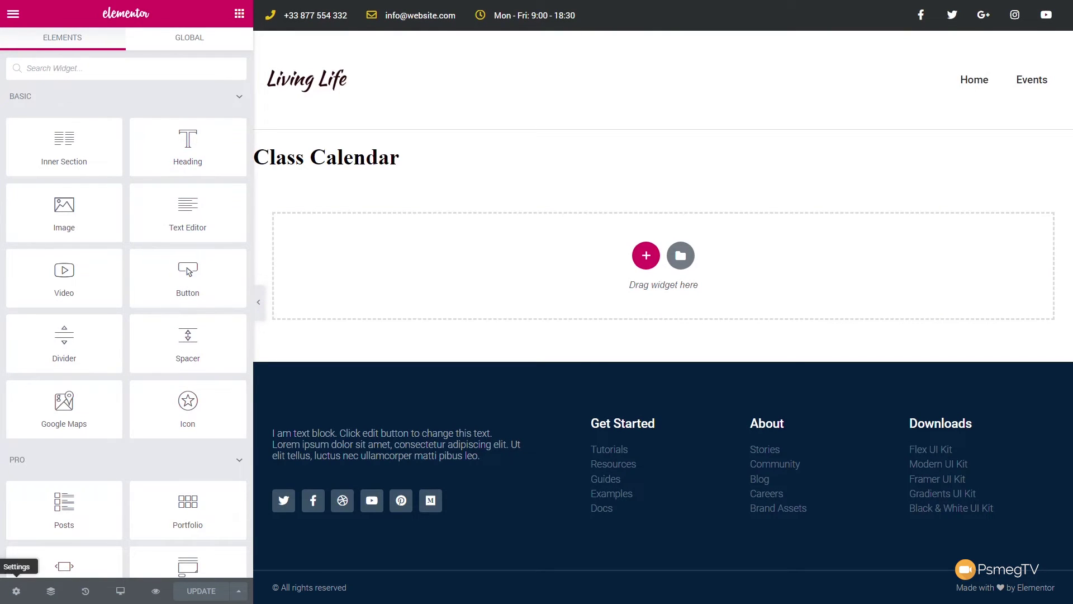
left_click(16, 591)
left_click(220, 318)
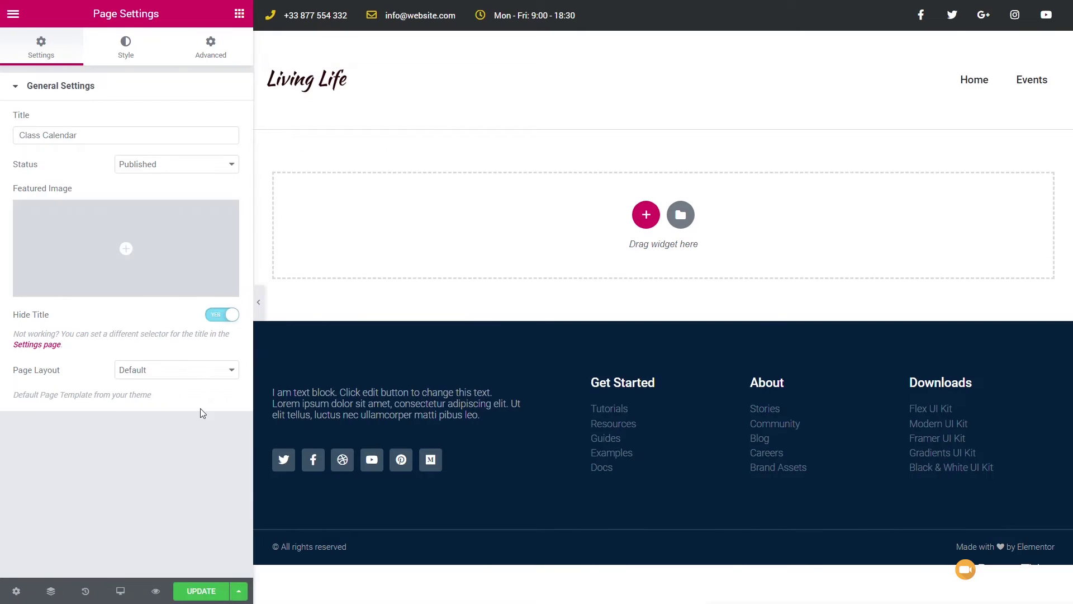
Add a Listing Calendar widget to the empty section of the page.
left_click(247, 13)
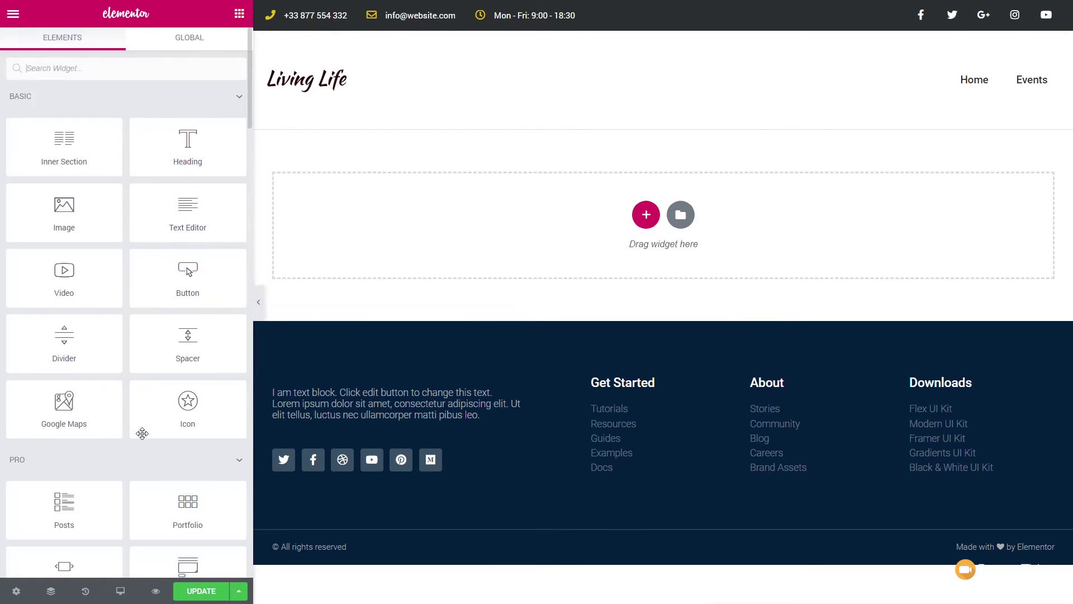
scroll(142, 448, "down", 20)
scroll(142, 461, "down", 5)
scroll(139, 391, "up", 3)
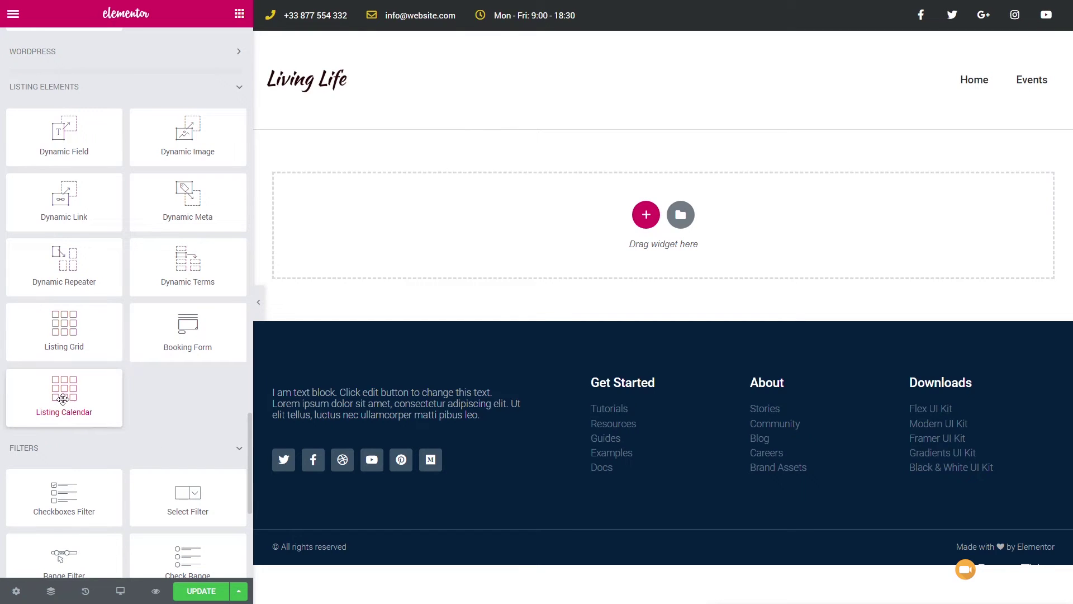
left_click_drag(61, 399, 465, 232)
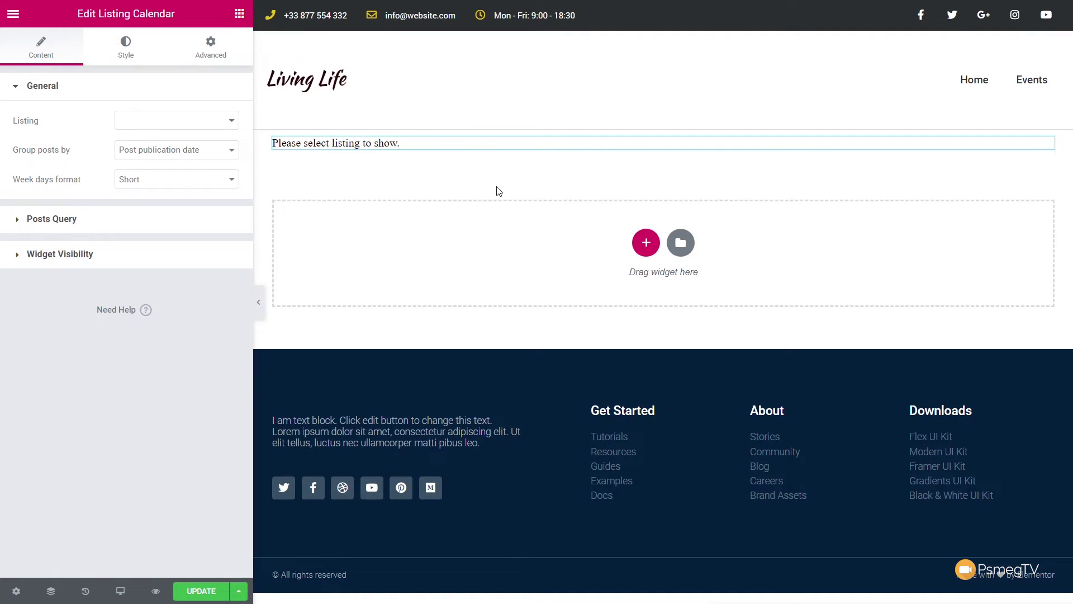
Set the calendar's listing to Classes Listing and group its posts by the date from the custom field class_date.
left_click(158, 123)
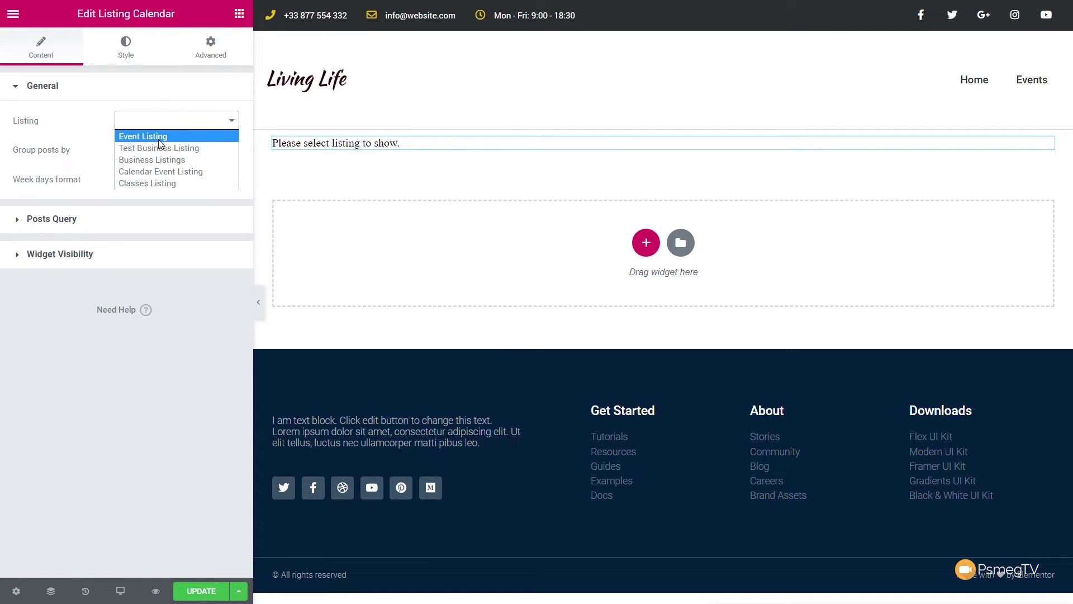
left_click(155, 184)
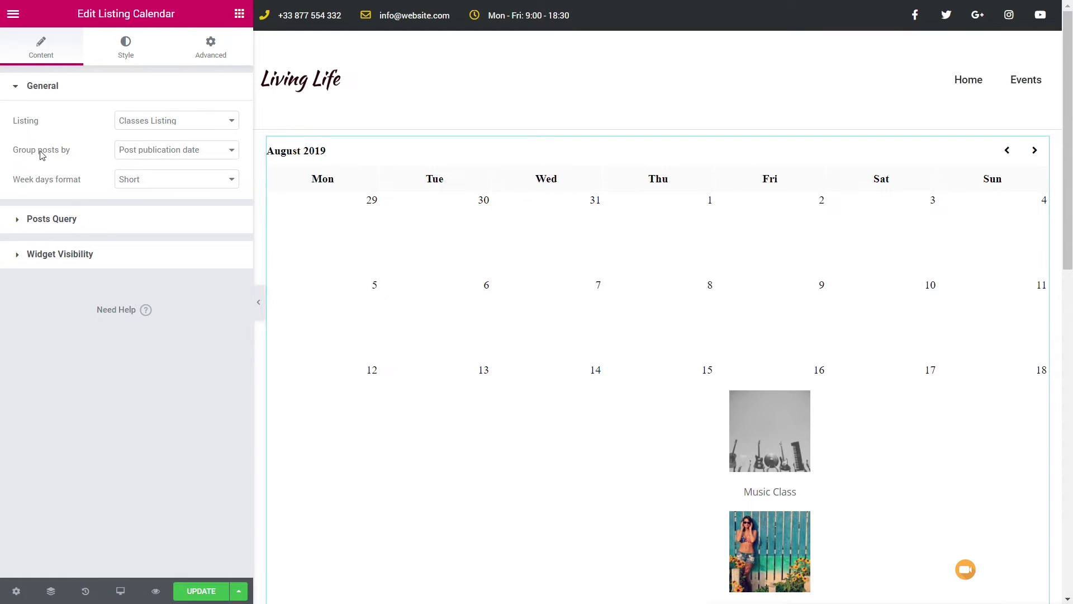
left_click(138, 155)
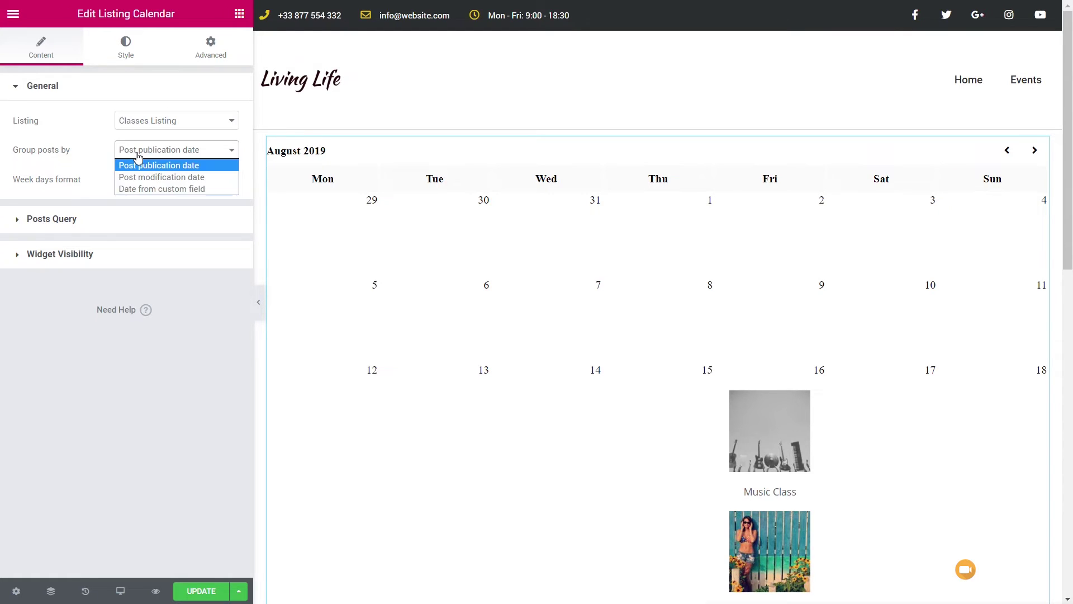
left_click(140, 189)
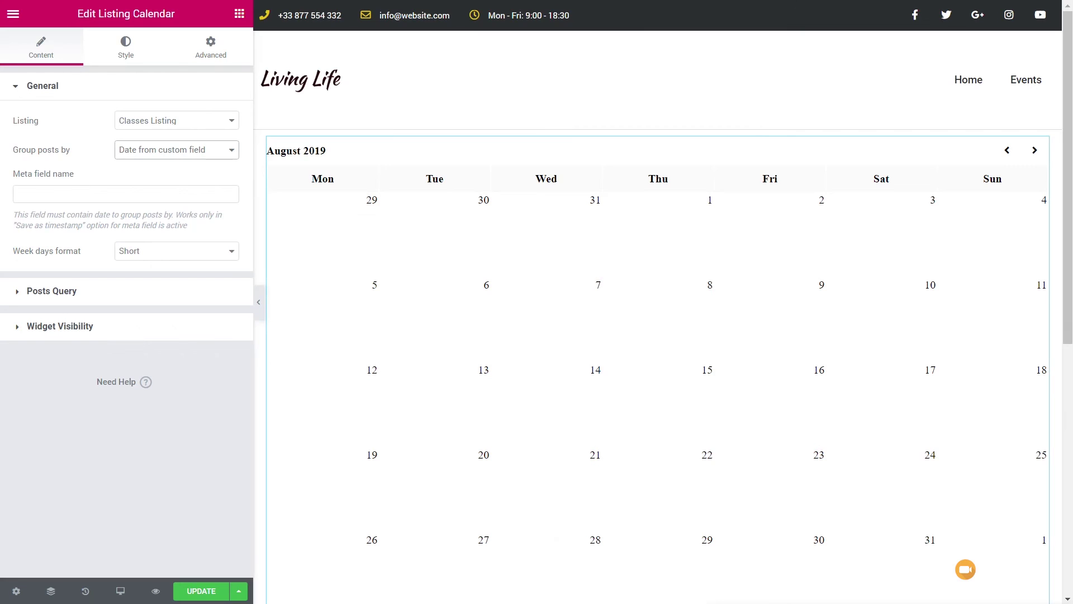
left_click(85, 195)
type("class_date")
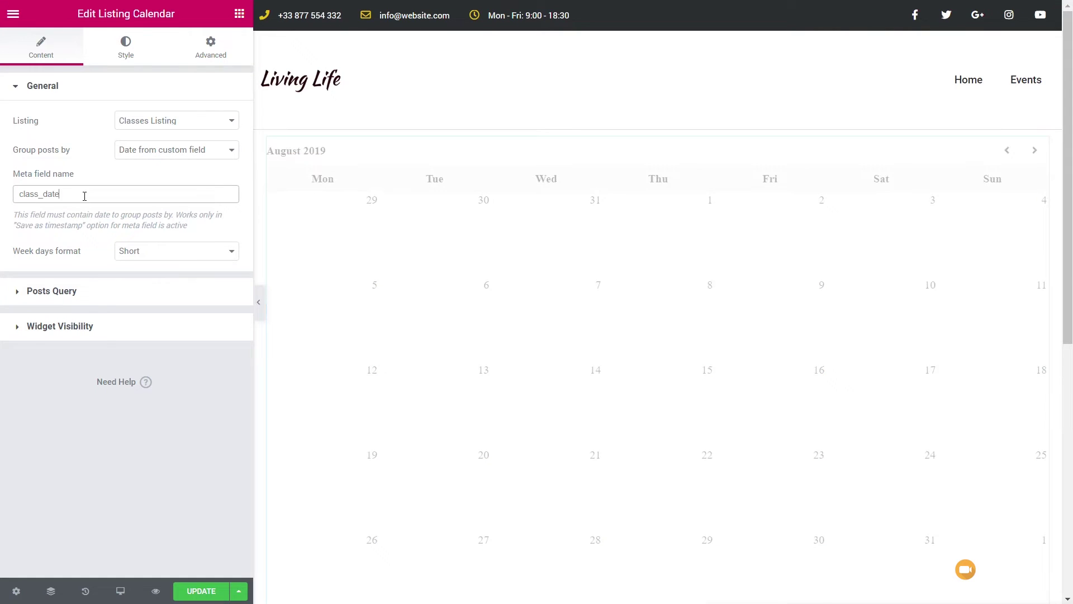
scroll(414, 459, "down", 4)
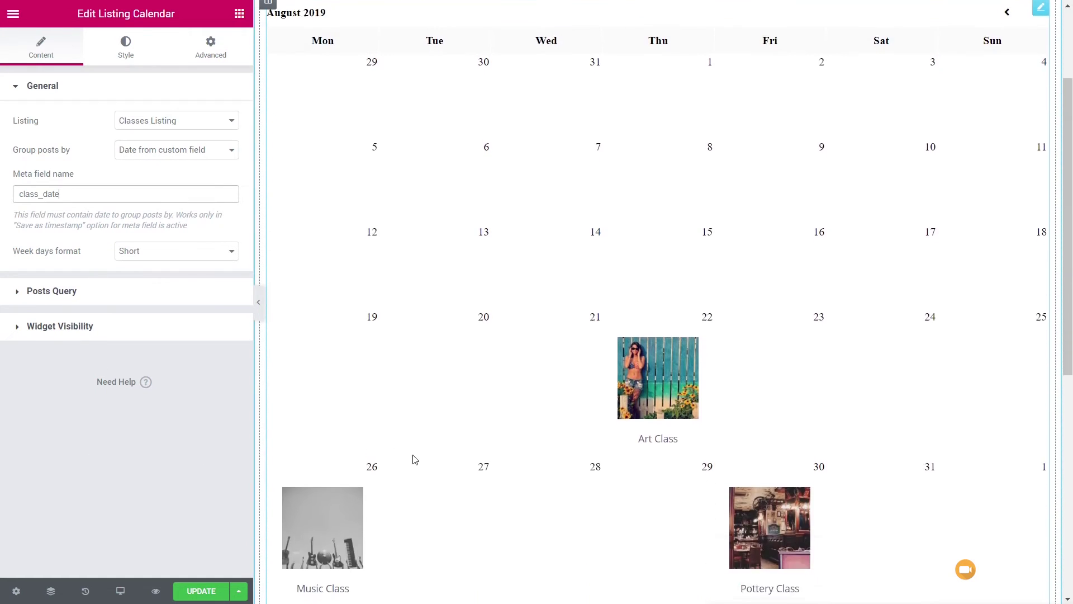
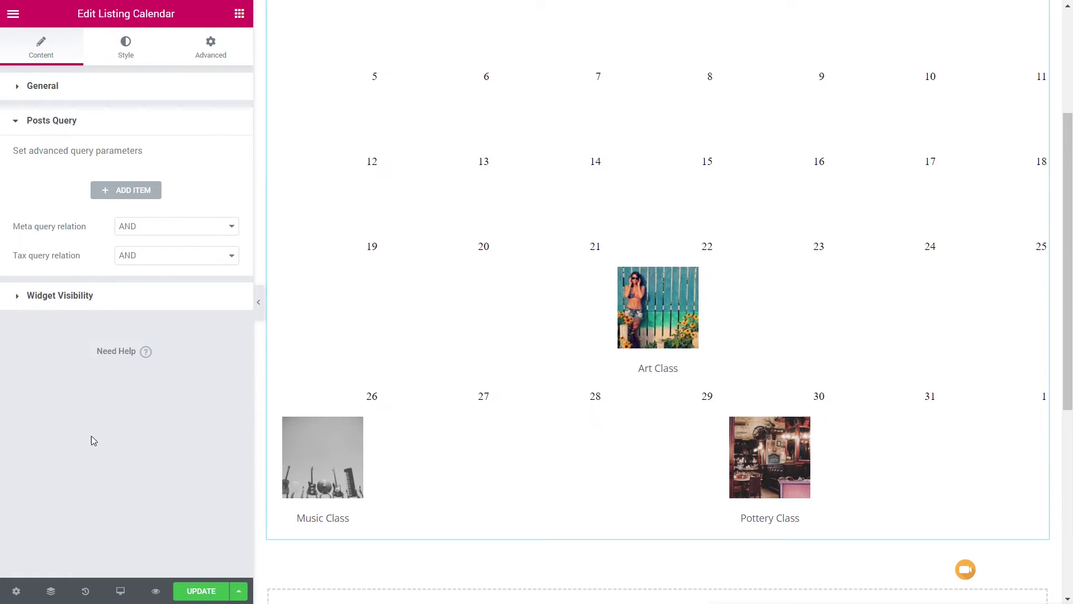
Try Layout 2 for the calendar's caption and settle on Layout 3.
left_click(118, 45)
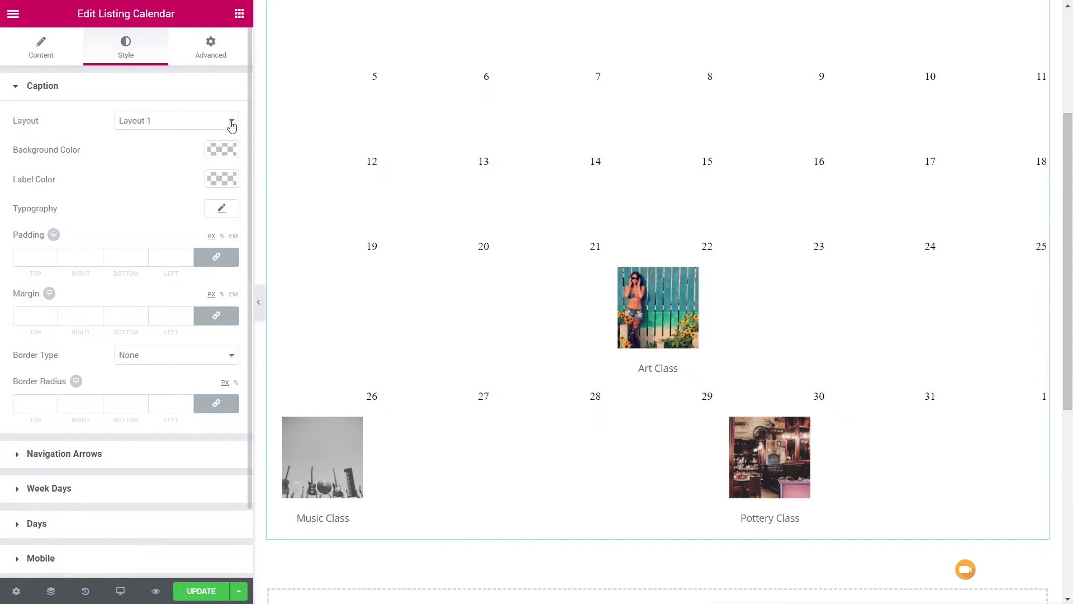
left_click(178, 124)
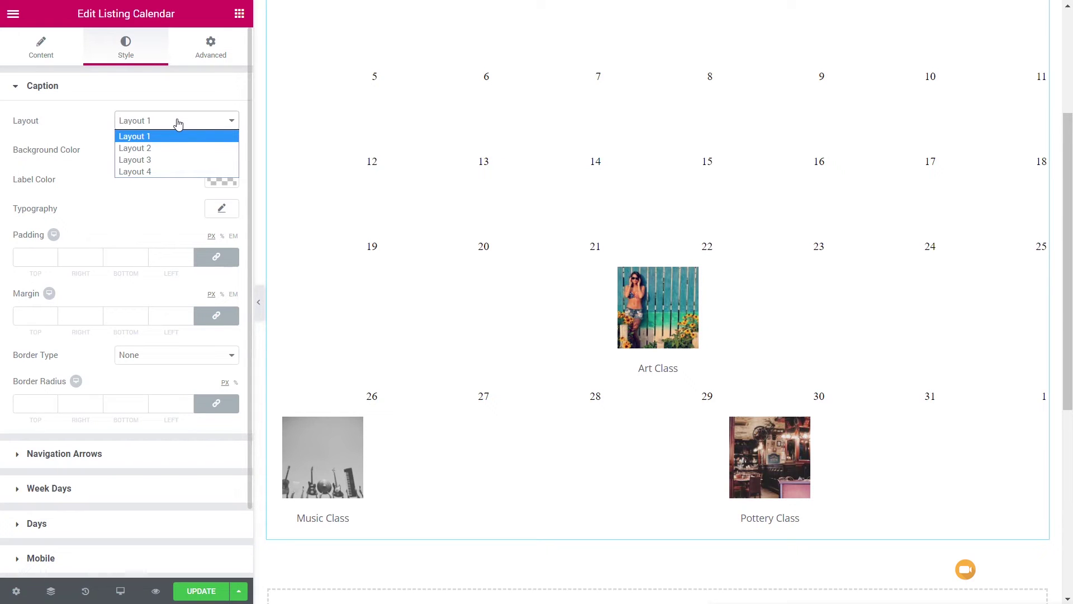
left_click(164, 148)
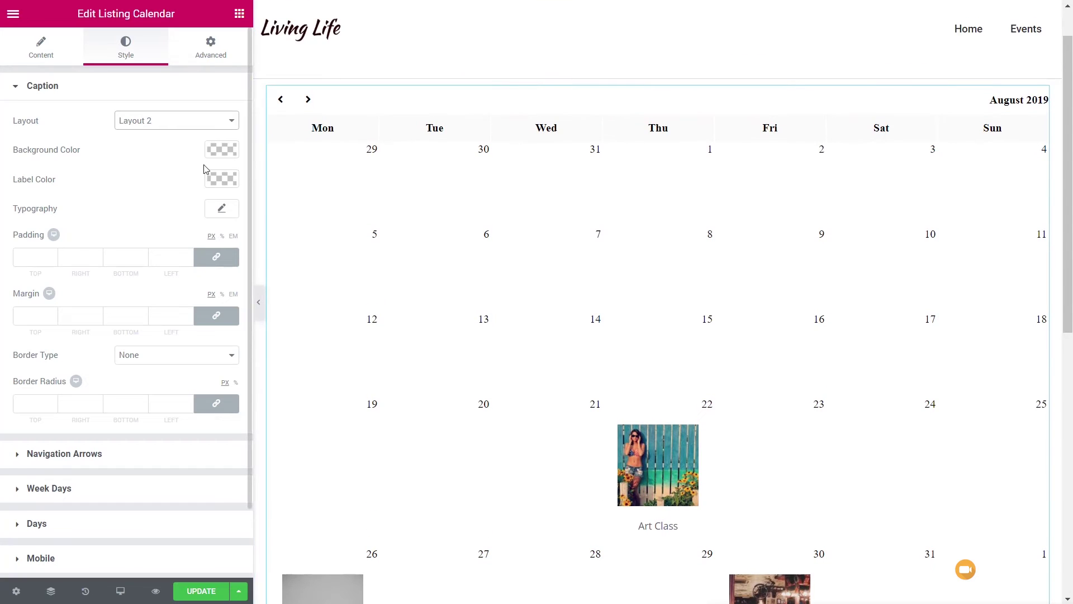
left_click(180, 122)
left_click(163, 160)
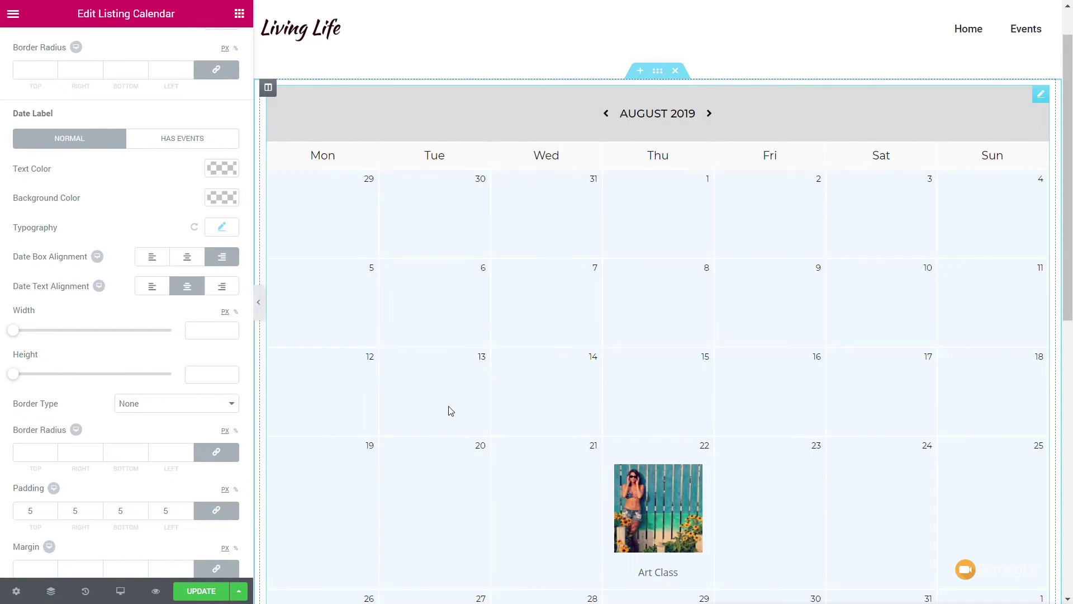
scroll(451, 412, "down", 5)
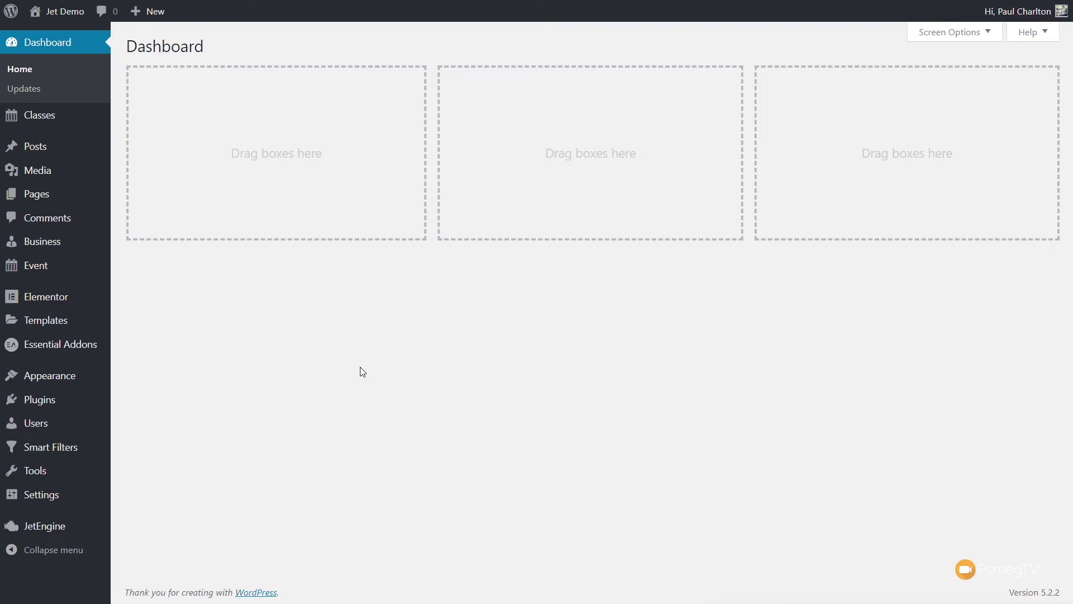
Create a Single theme template for the Classes post type named Default Classes Single, and dismiss the template library without inserting anything.
mouse_move(28, 334)
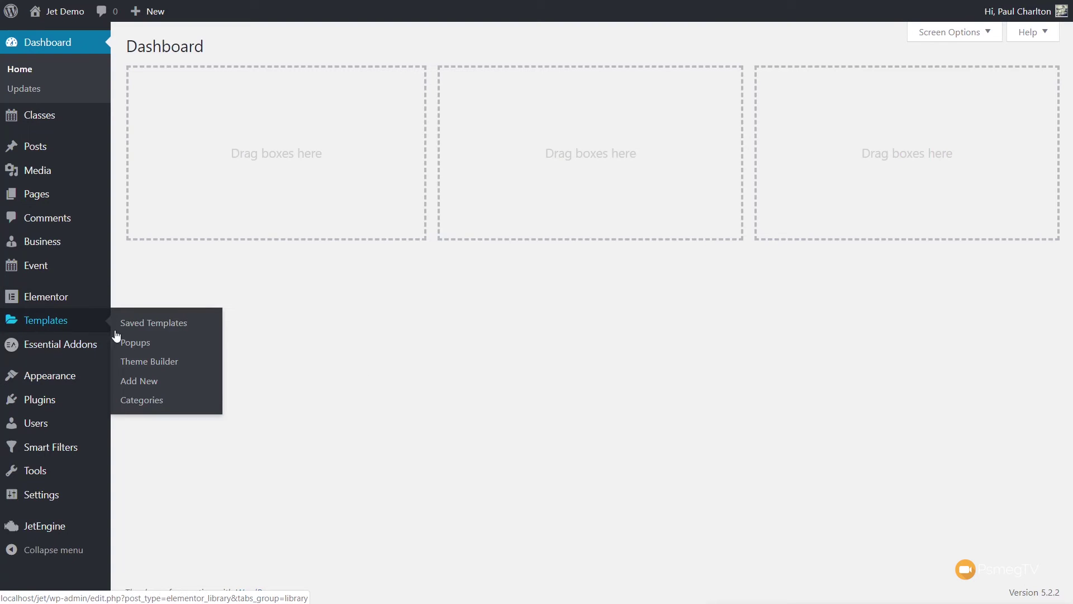
left_click(155, 363)
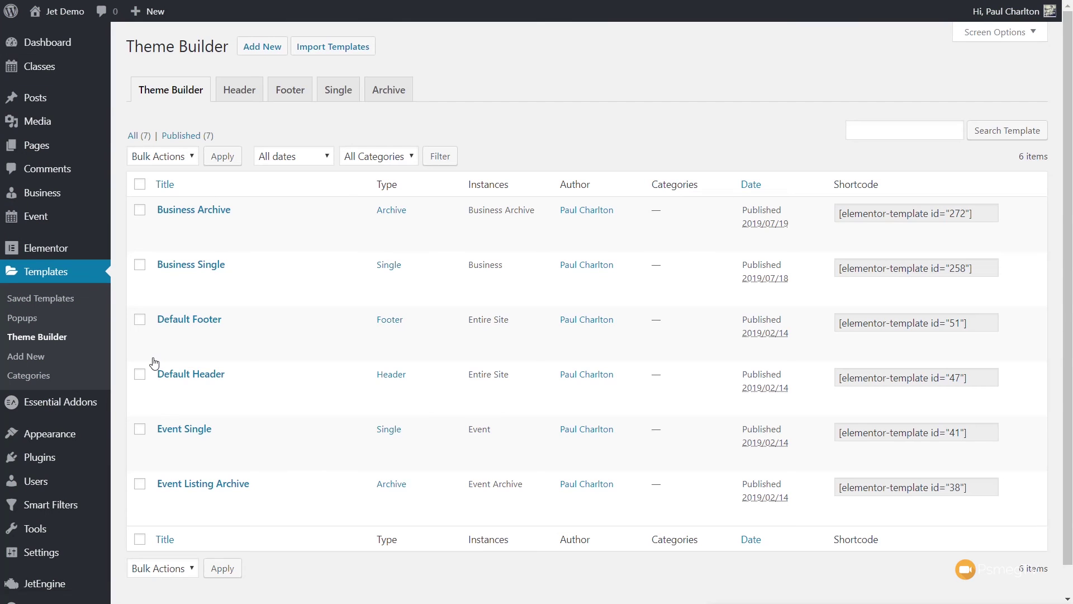
left_click(344, 92)
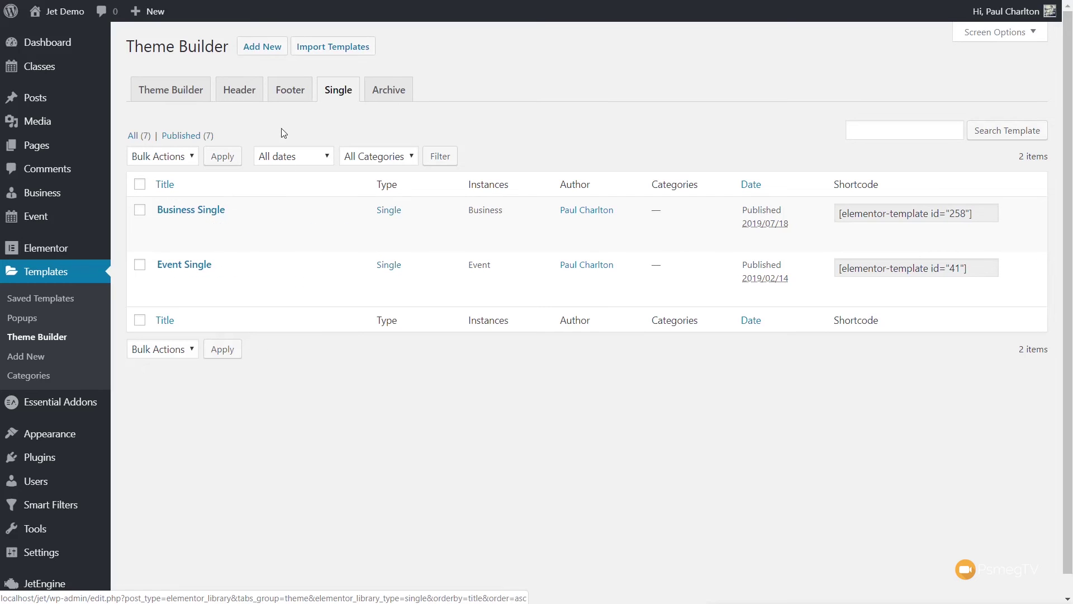
left_click(260, 47)
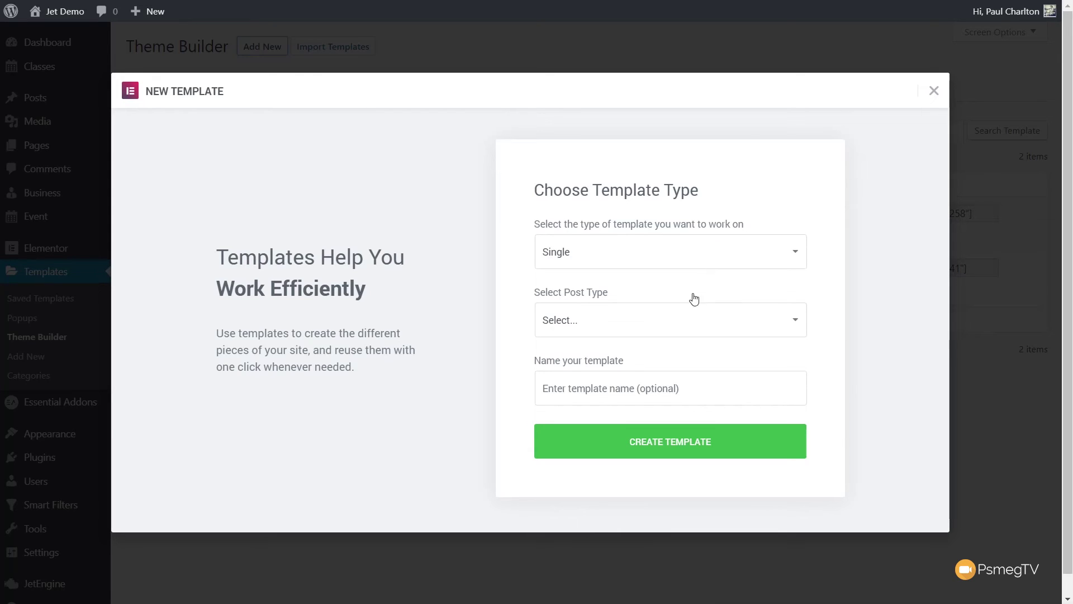
left_click(668, 326)
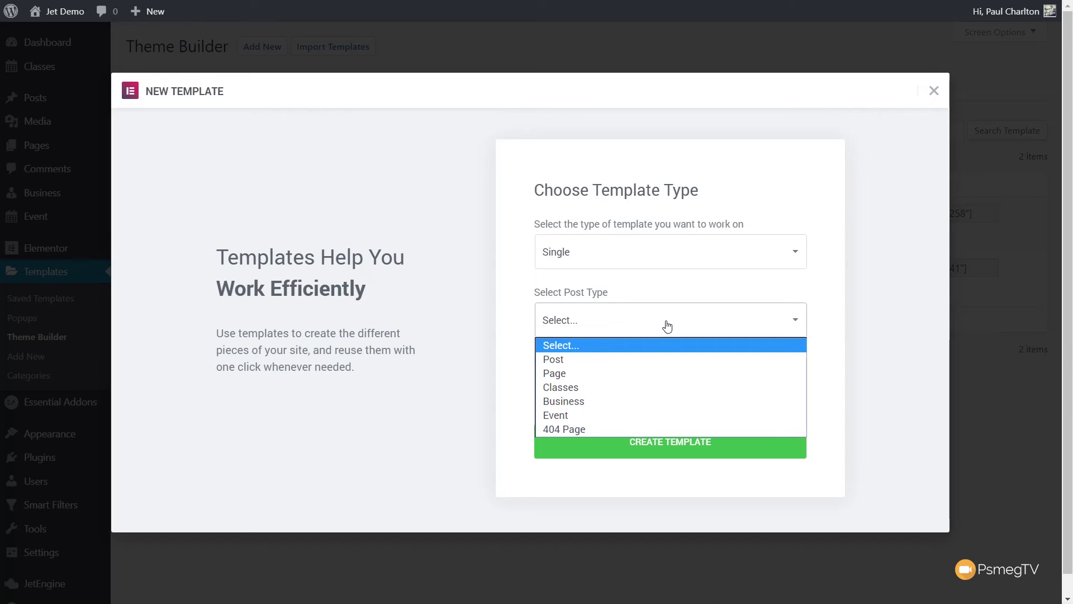
left_click(582, 385)
left_click(582, 386)
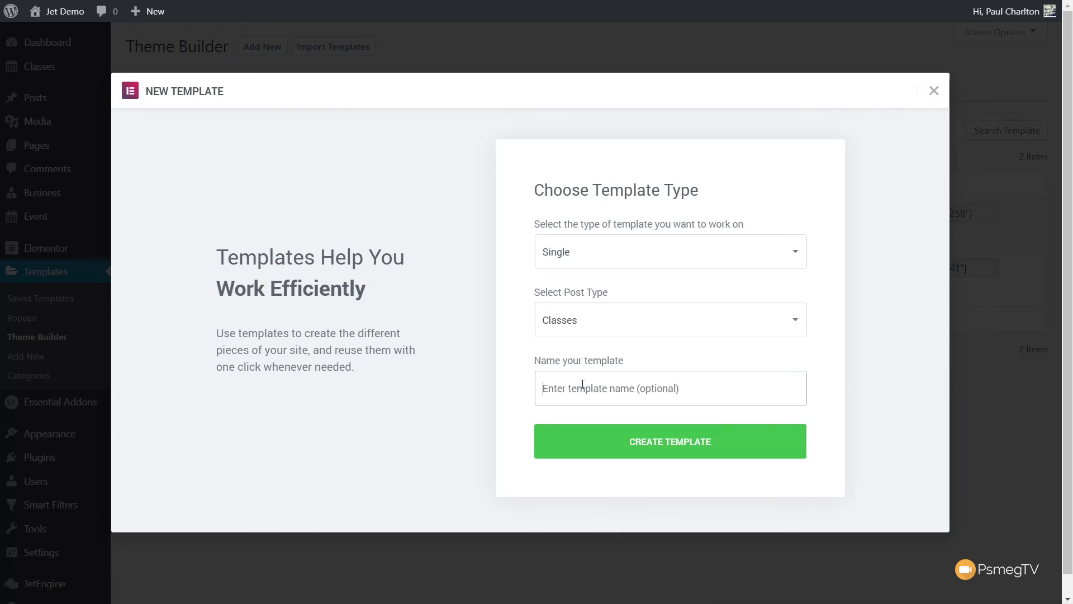
type("Default")
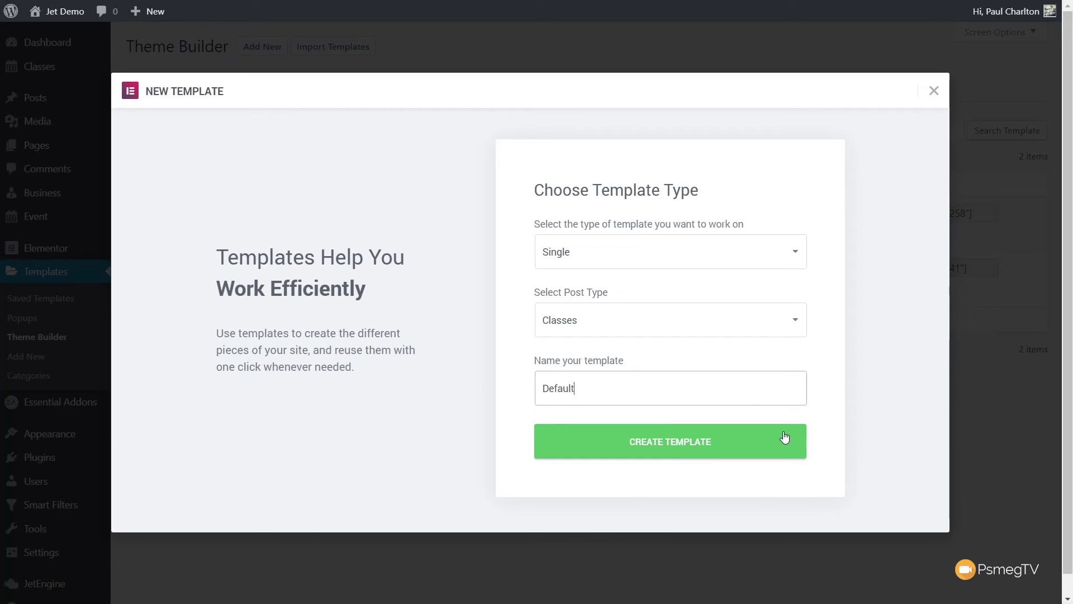
type(" Classes Single")
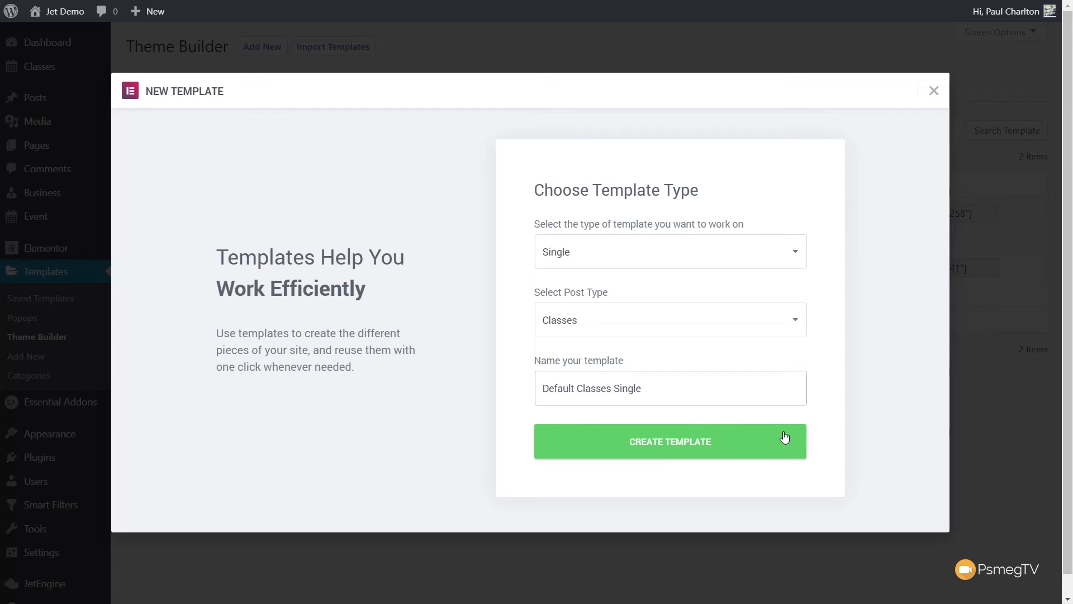
left_click(665, 451)
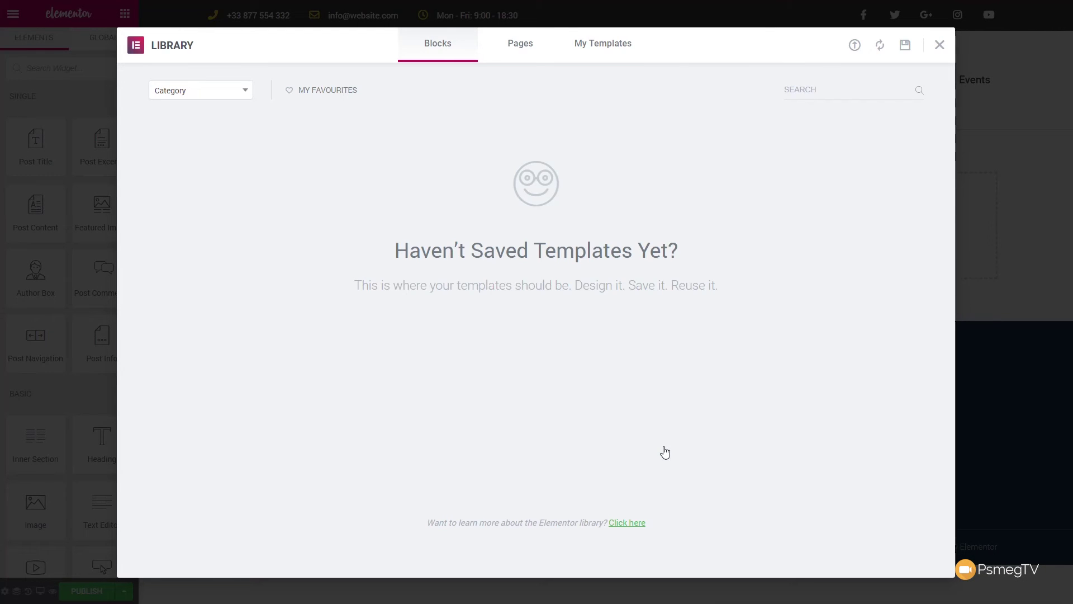
left_click(613, 47)
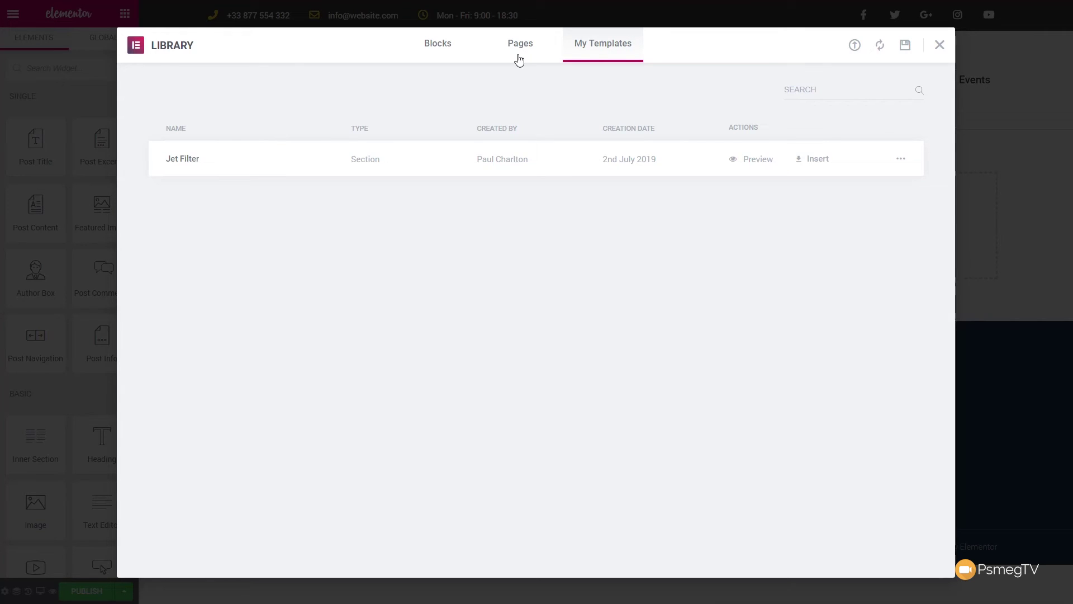
left_click(939, 45)
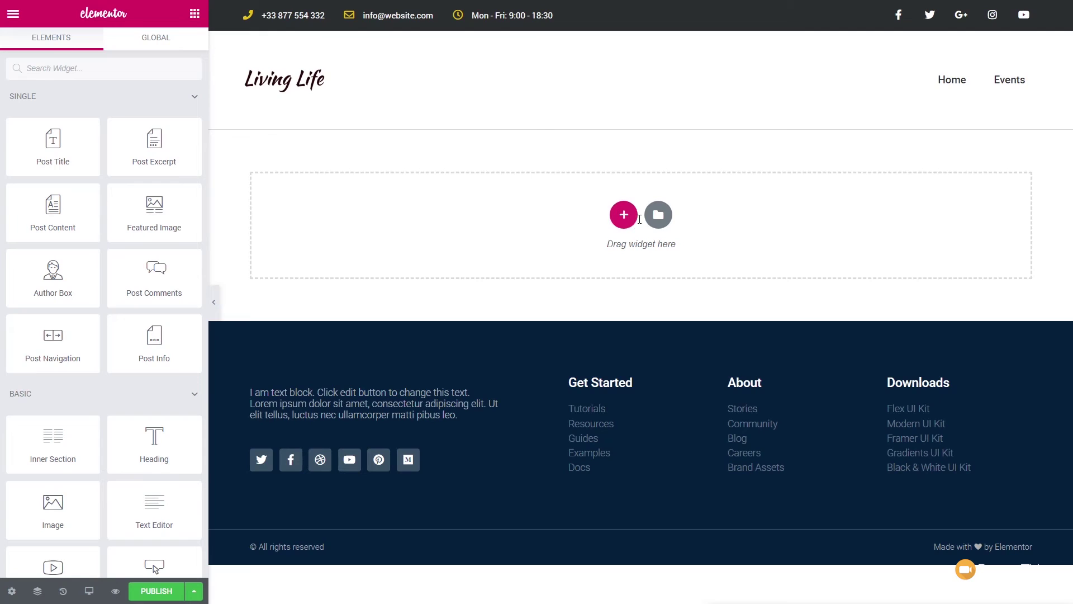
Add a single-column section to the template and give it a classic background using the dynamic Featured Image.
left_click(624, 215)
left_click(446, 249)
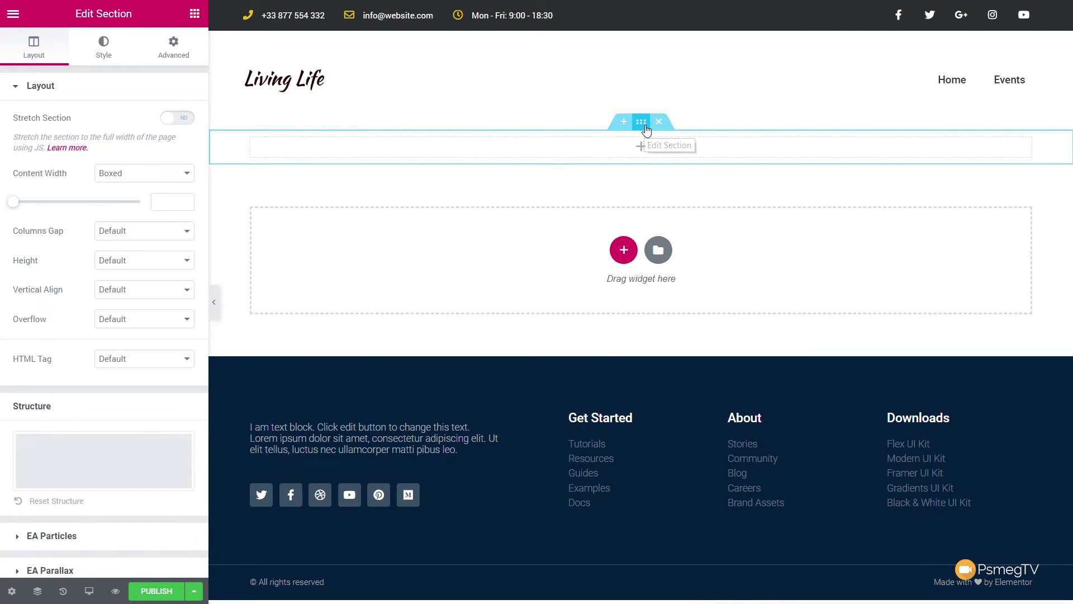
left_click(103, 46)
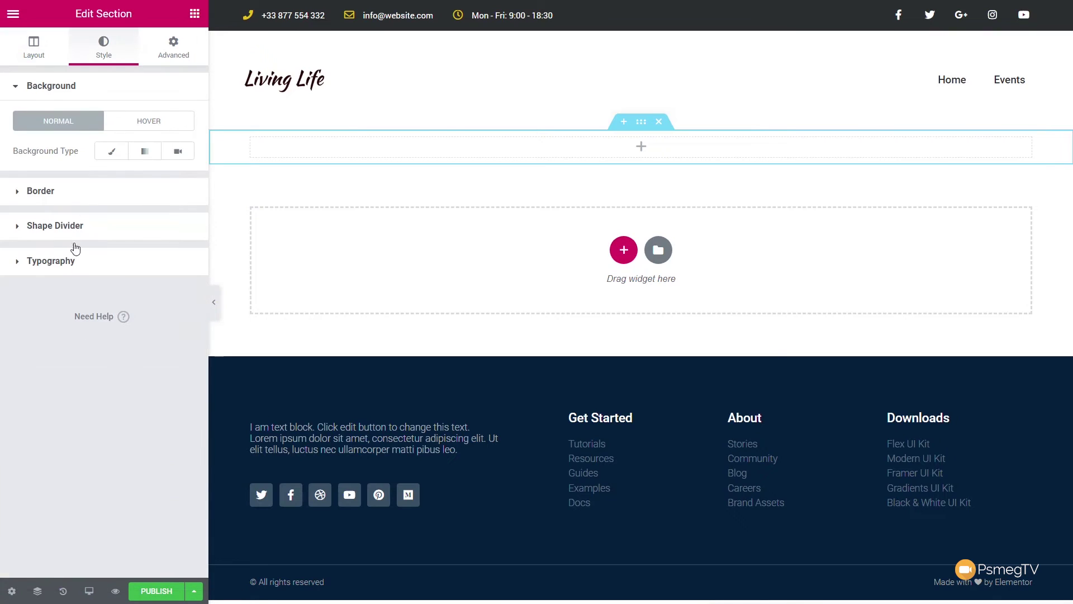
left_click(111, 151)
left_click(191, 207)
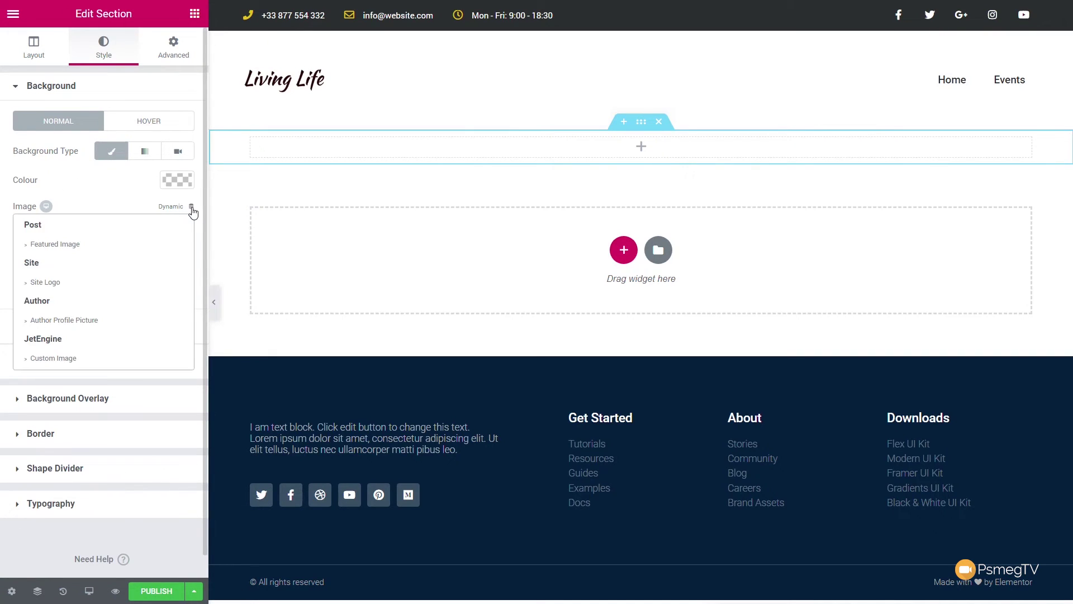
left_click(70, 243)
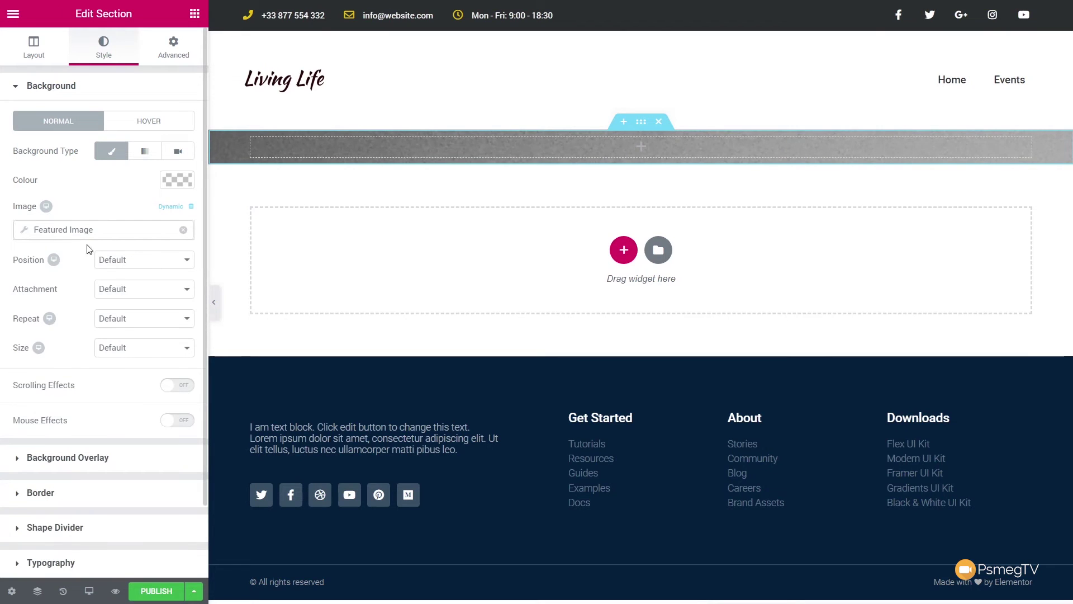
Set the section's background image to Centre Centre position, No-repeat and Cover size.
left_click(111, 260)
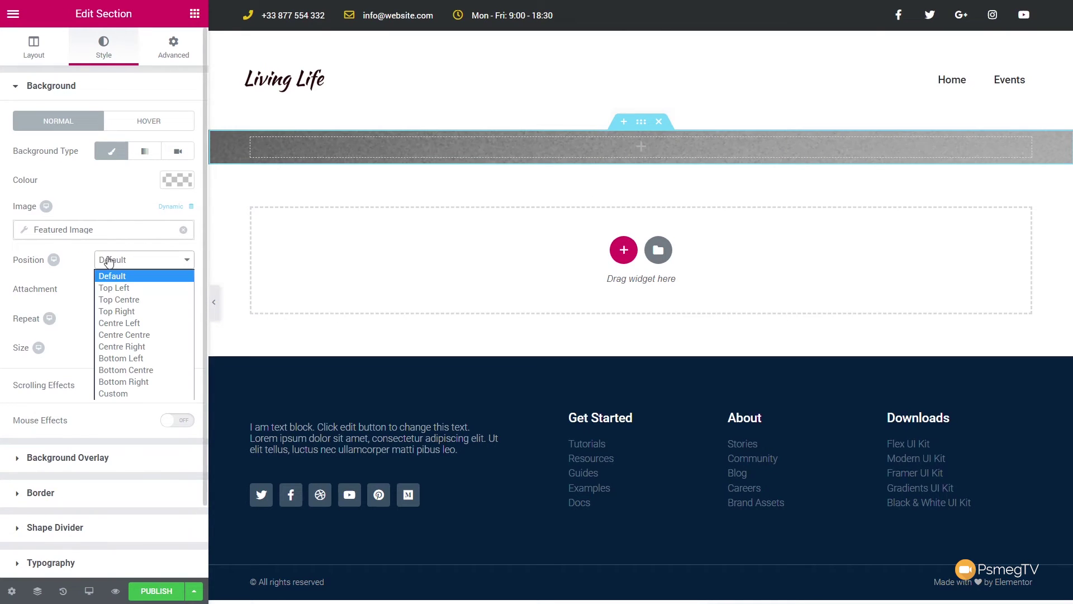
left_click(126, 329)
left_click(127, 289)
left_click(129, 289)
left_click(124, 318)
left_click(128, 346)
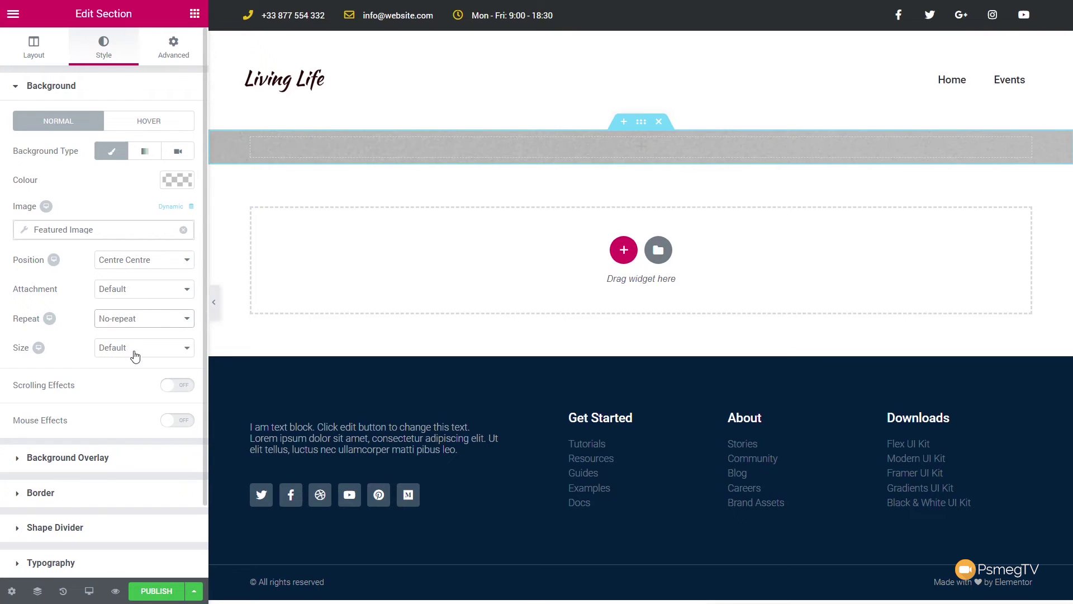
left_click(134, 353)
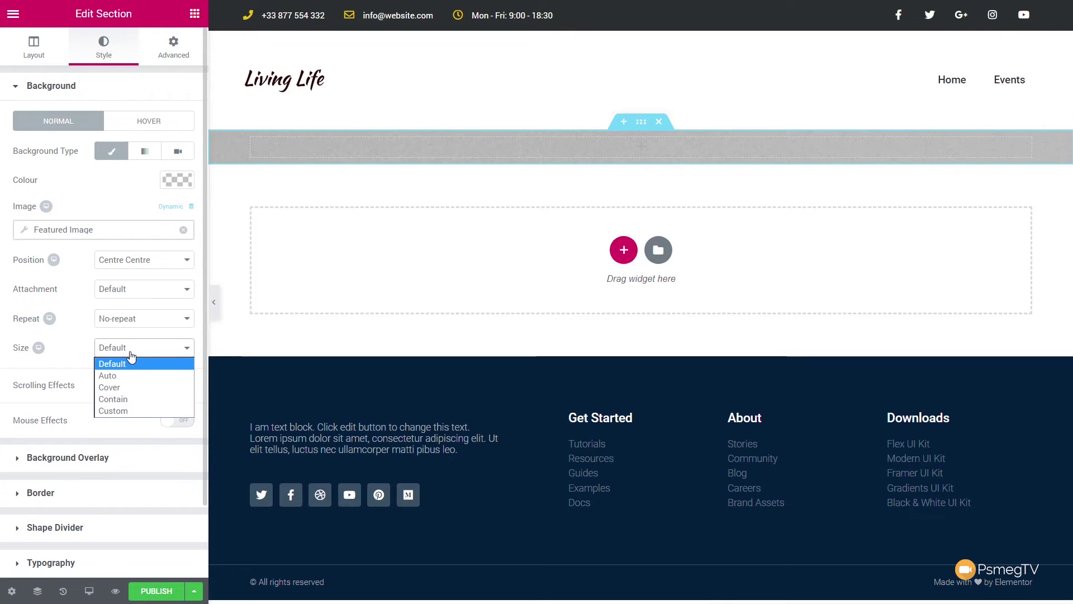
left_click(131, 388)
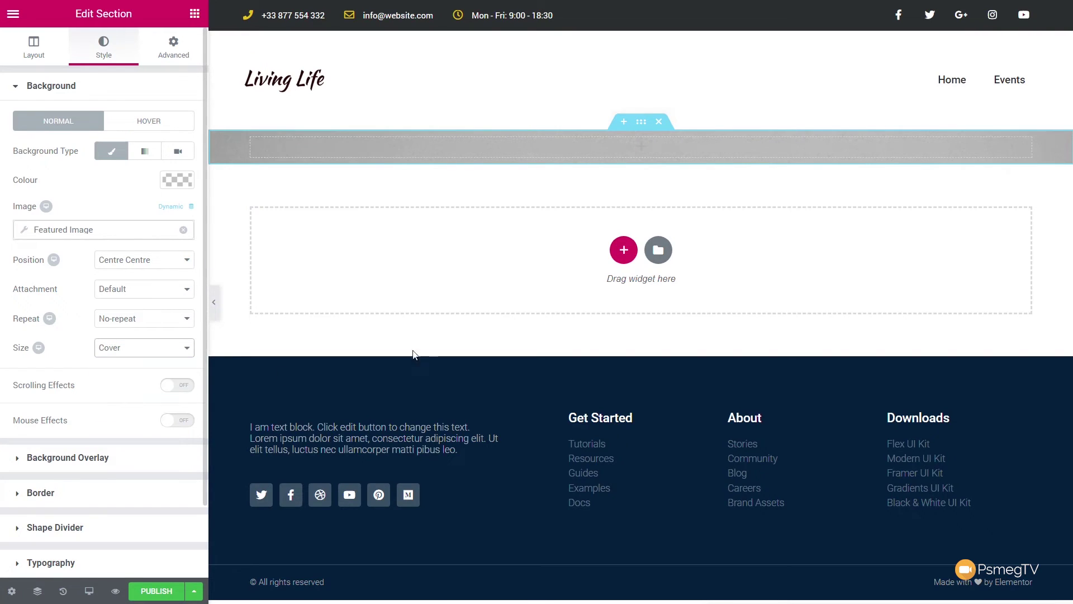
Give the section a classic black background overlay with an opacity of 0.73.
left_click(68, 456)
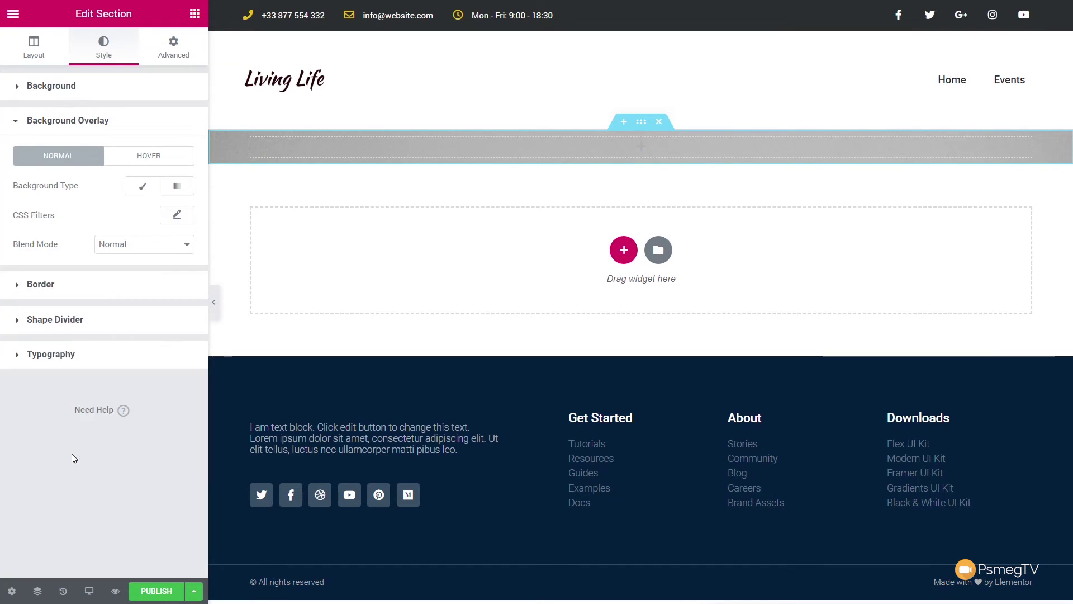
left_click(143, 186)
left_click(177, 216)
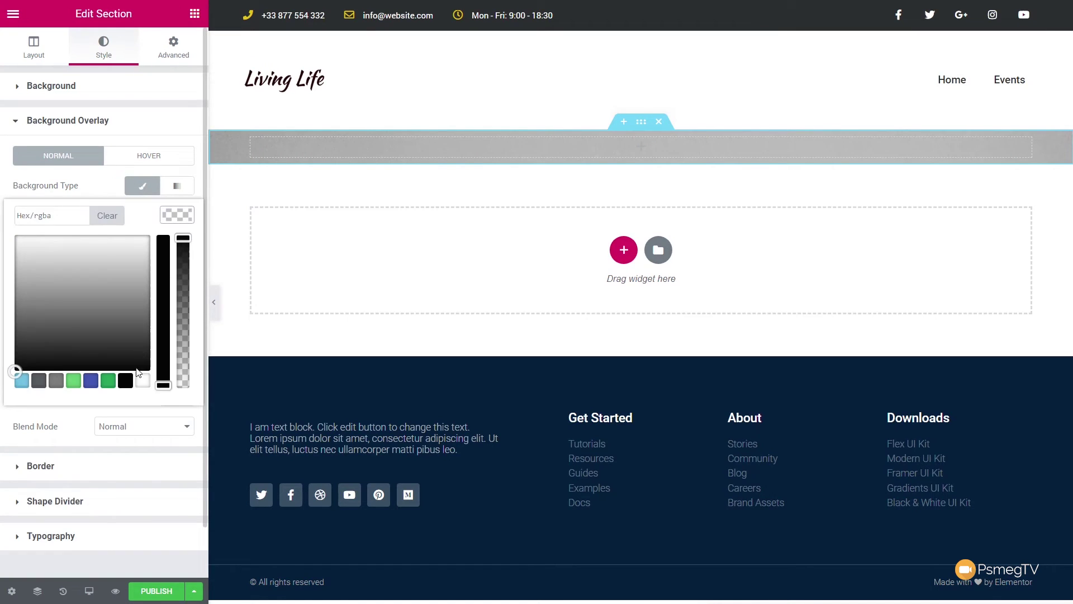
left_click(125, 381)
left_click(185, 221)
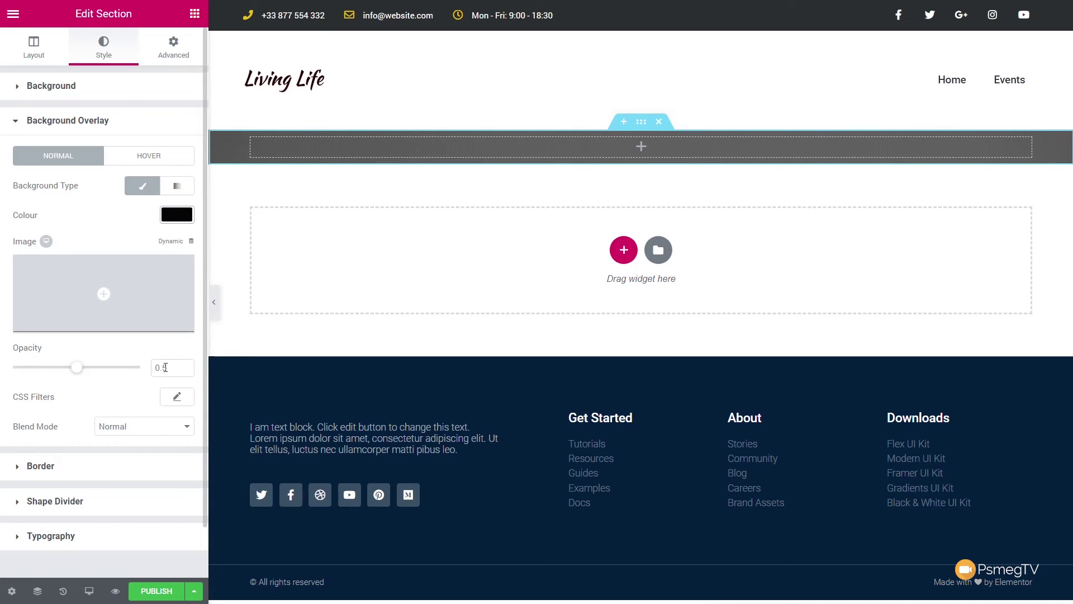
left_click_drag(78, 369, 106, 373)
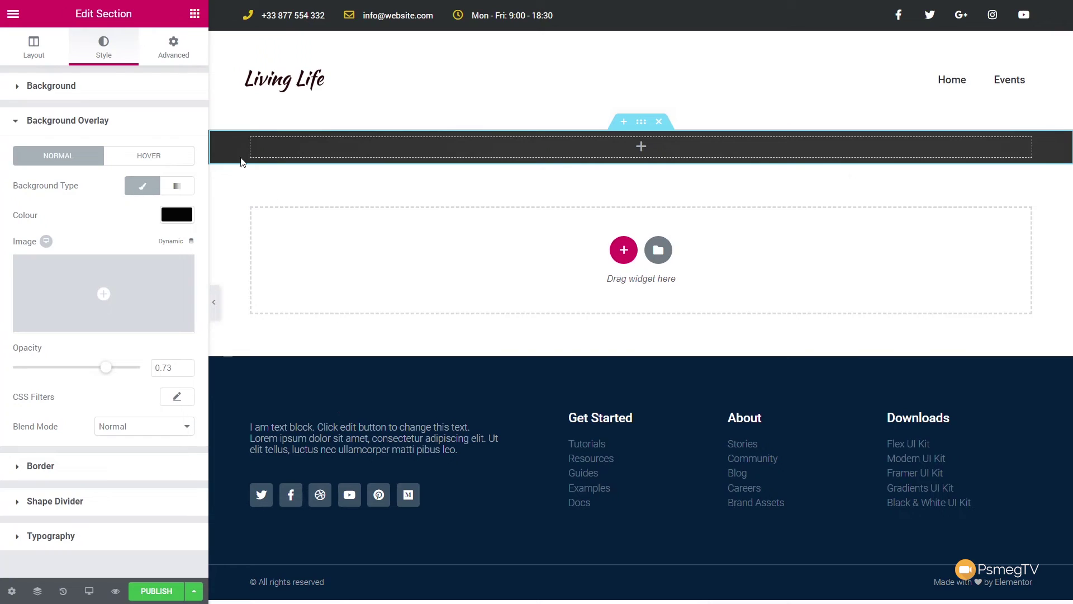
Add a Post Title widget to the section, centre-align it and give it extra space above the text.
left_click(194, 13)
left_click_drag(73, 150, 546, 144)
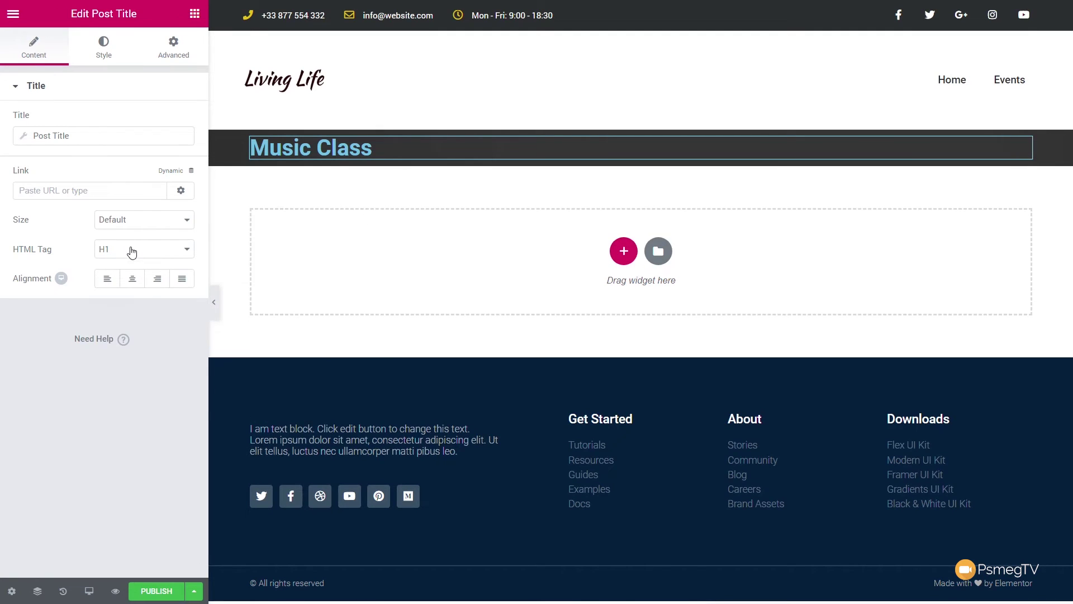
left_click(133, 278)
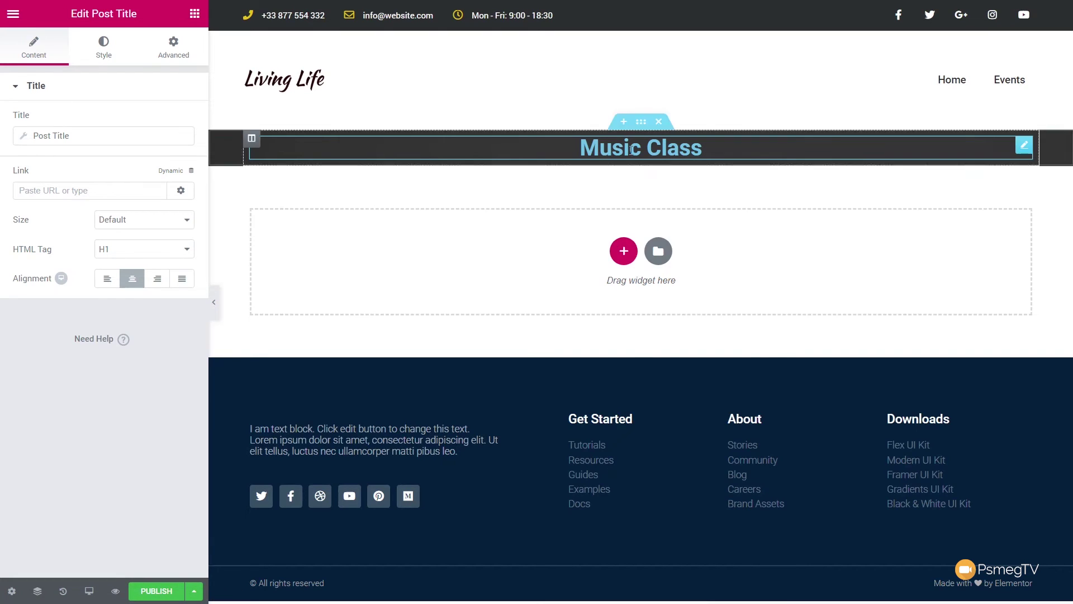
right_click(631, 150)
left_click(679, 226)
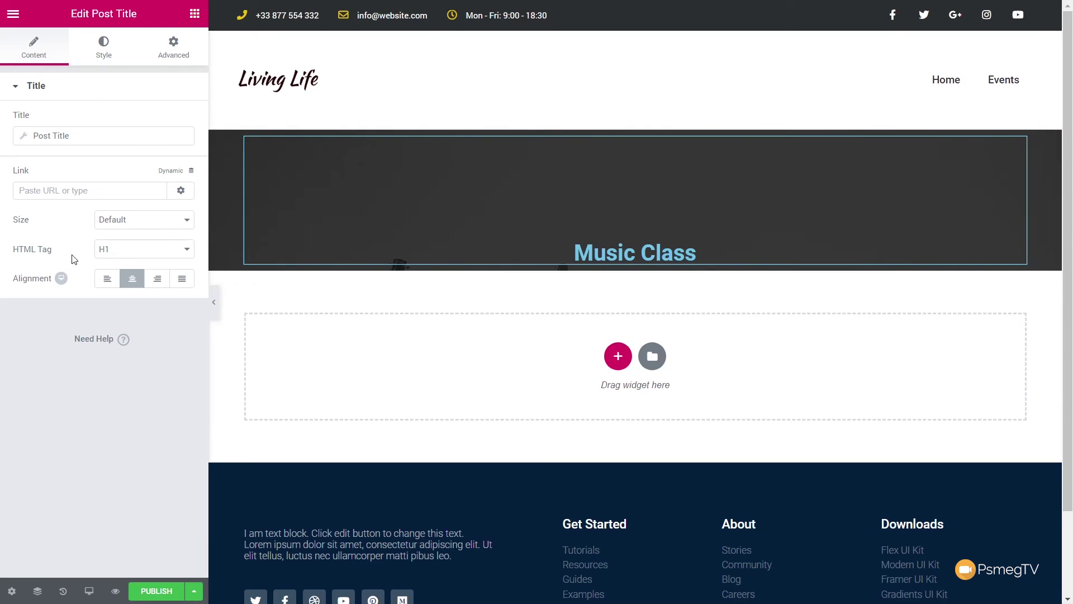
Set the post title's text colour to white.
left_click(104, 49)
left_click(175, 119)
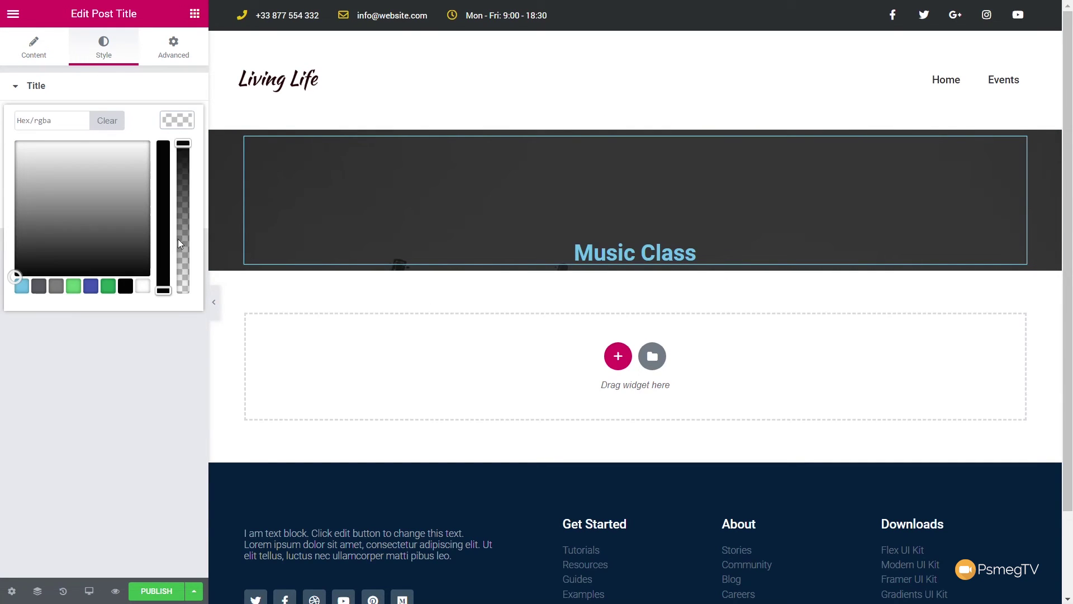
left_click(143, 286)
left_click(187, 124)
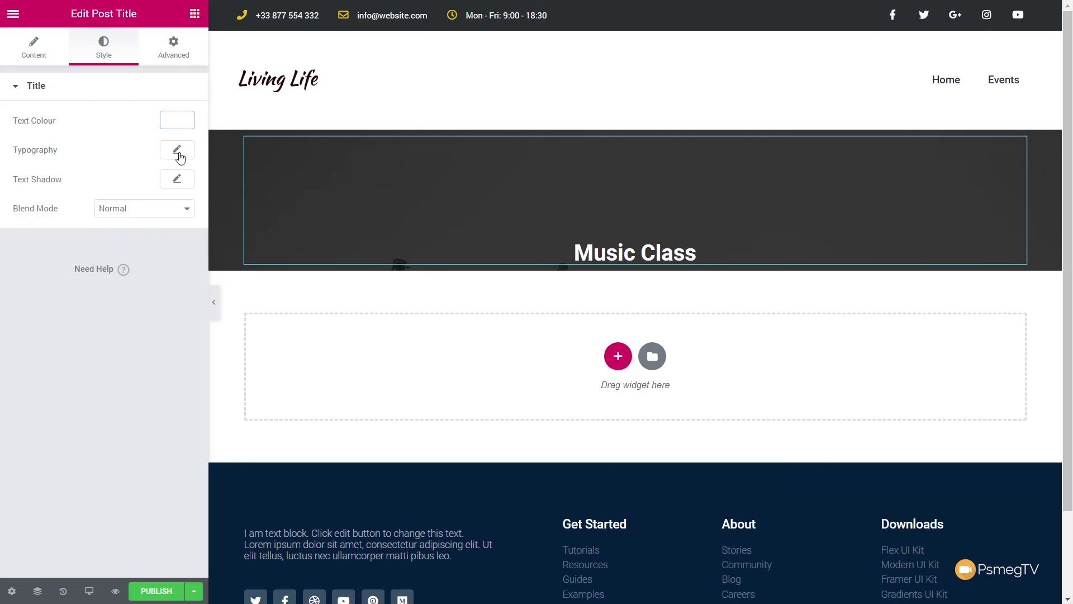
Set the post title's typography to Montserrat, size 41 px, weight 300, in uppercase.
left_click(177, 150)
left_click(137, 188)
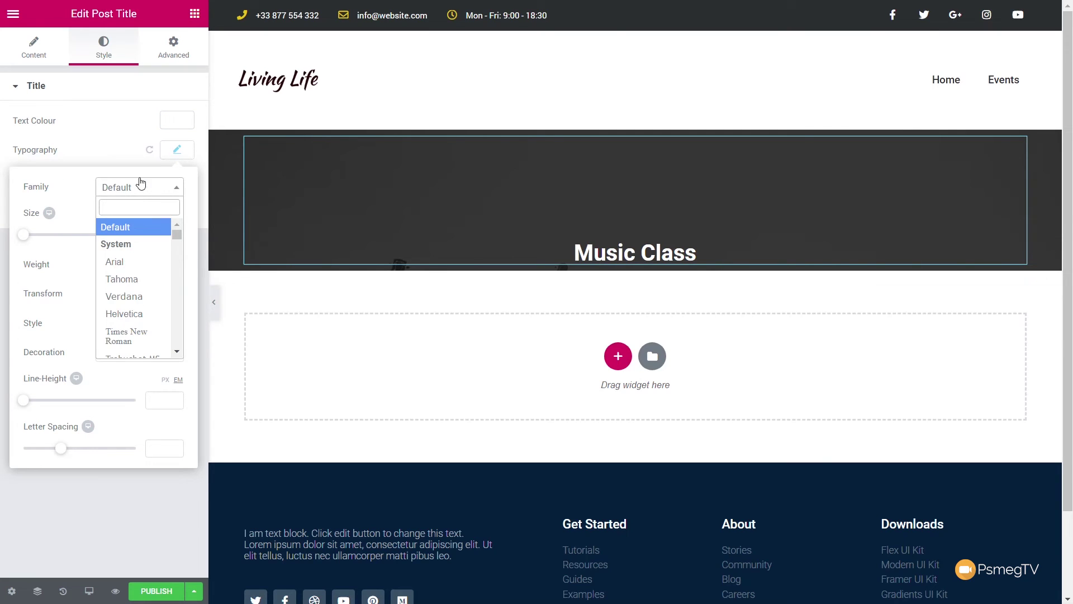
type("mont")
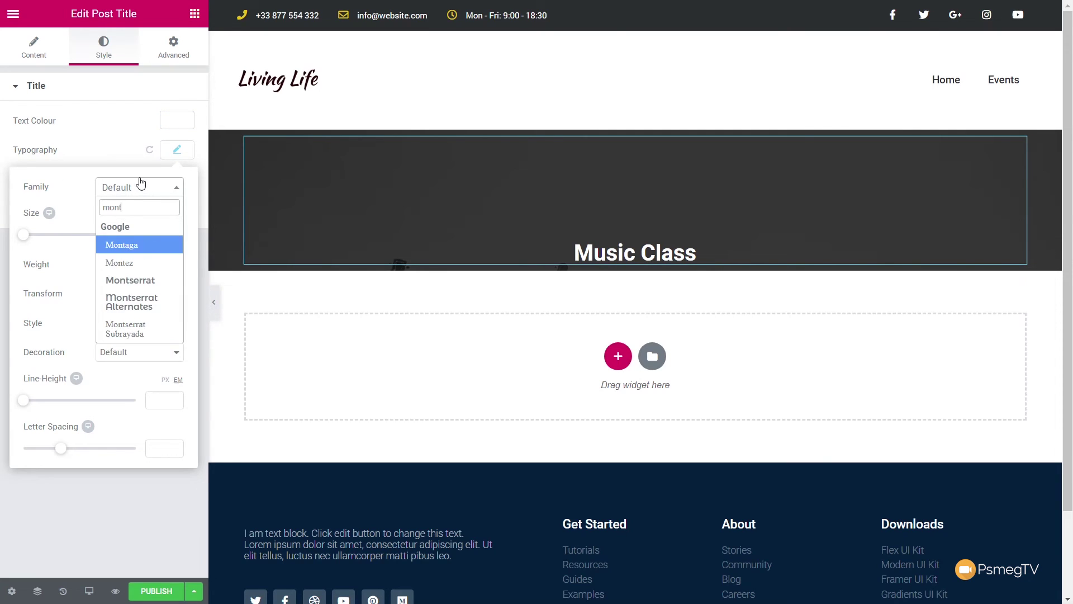
left_click(131, 280)
left_click_drag(23, 235, 45, 236)
left_click(136, 270)
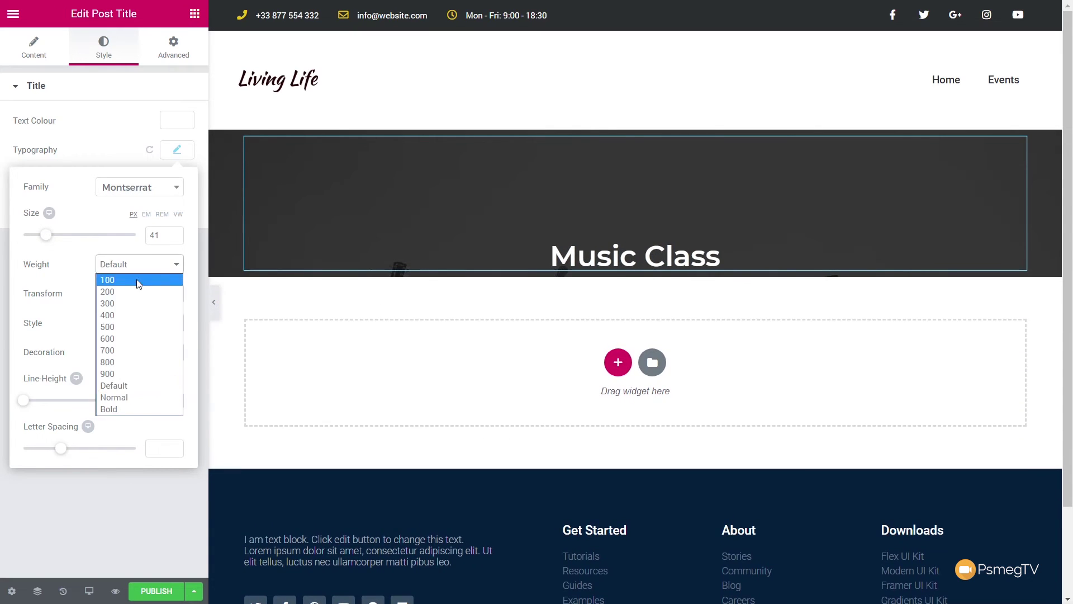
left_click(136, 303)
left_click(158, 301)
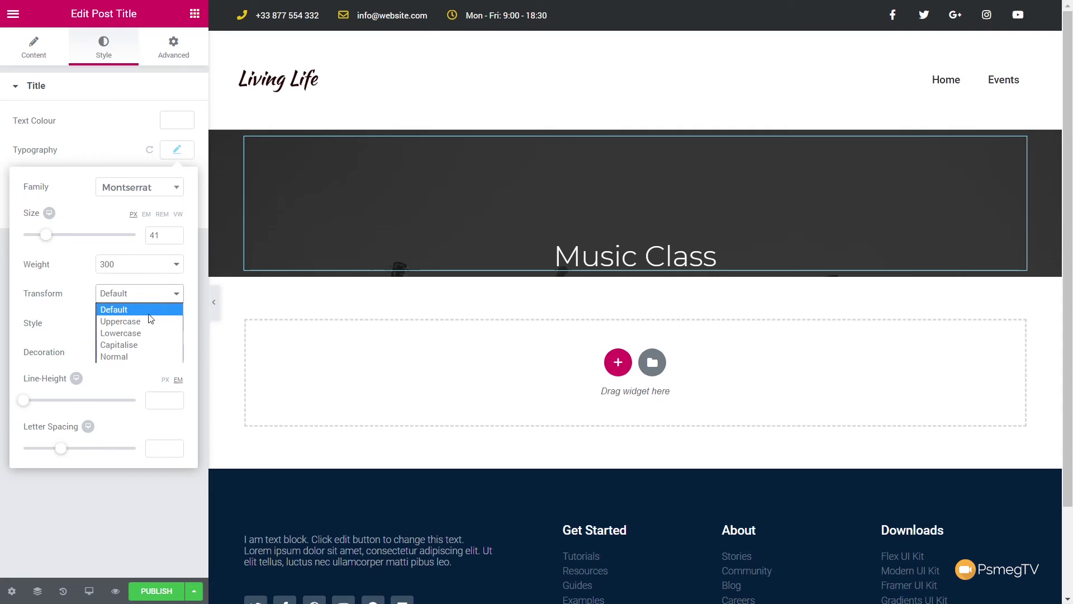
left_click(149, 320)
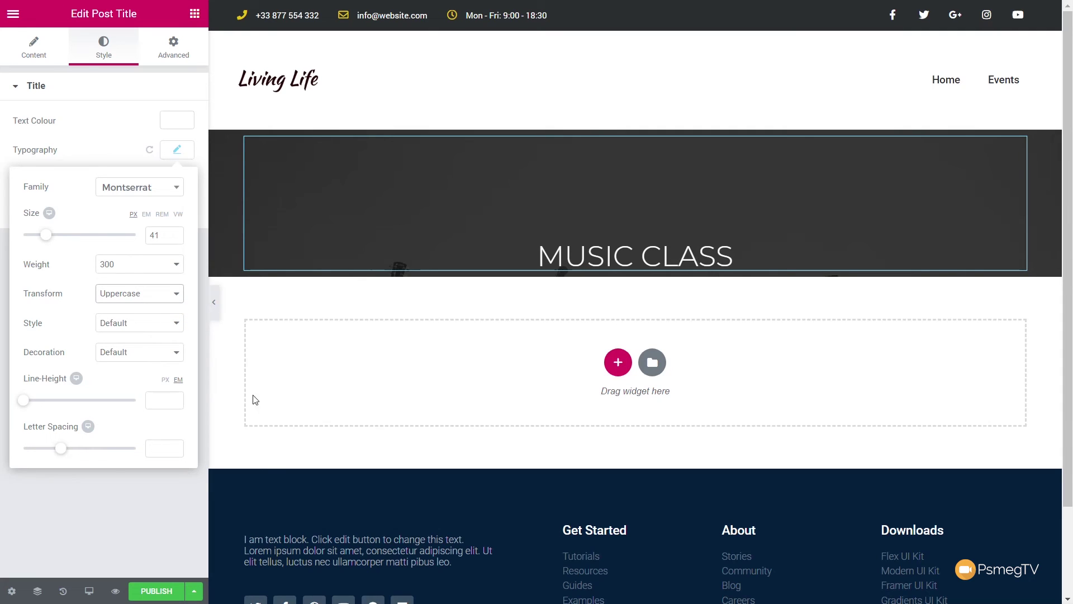
Add a Divider widget below the post title and make it a white dotted line.
left_click(195, 13)
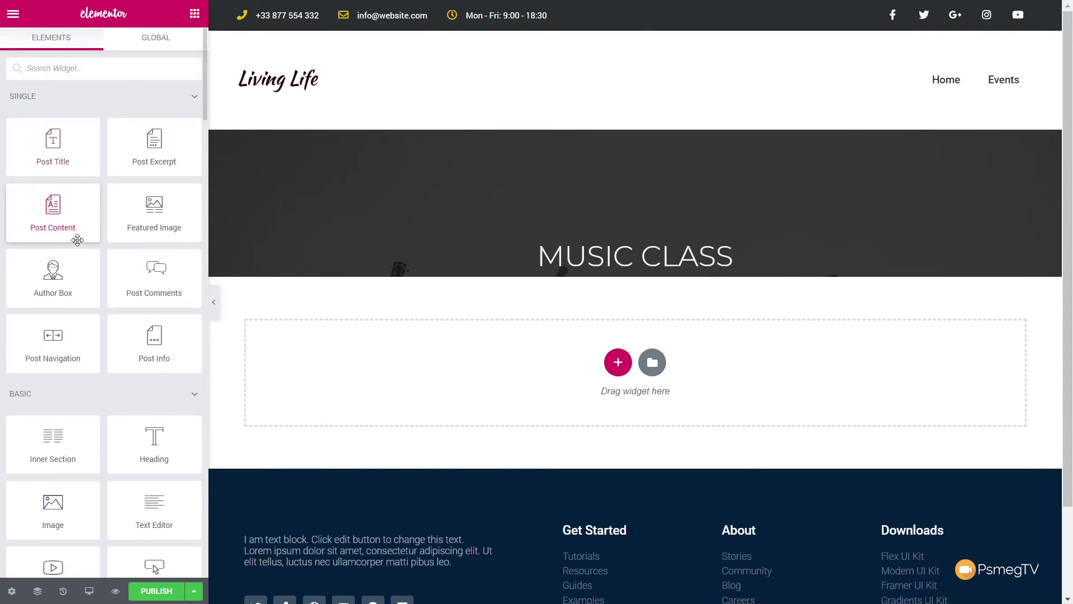
scroll(100, 453, "down", 5)
left_click_drag(57, 394, 615, 271)
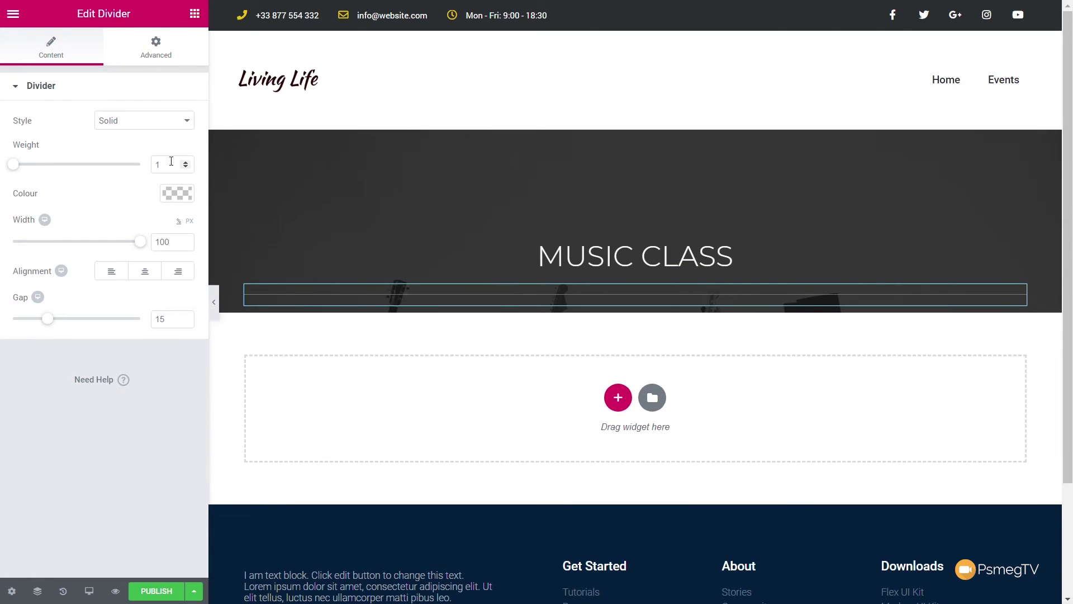
left_click(172, 193)
left_click(143, 358)
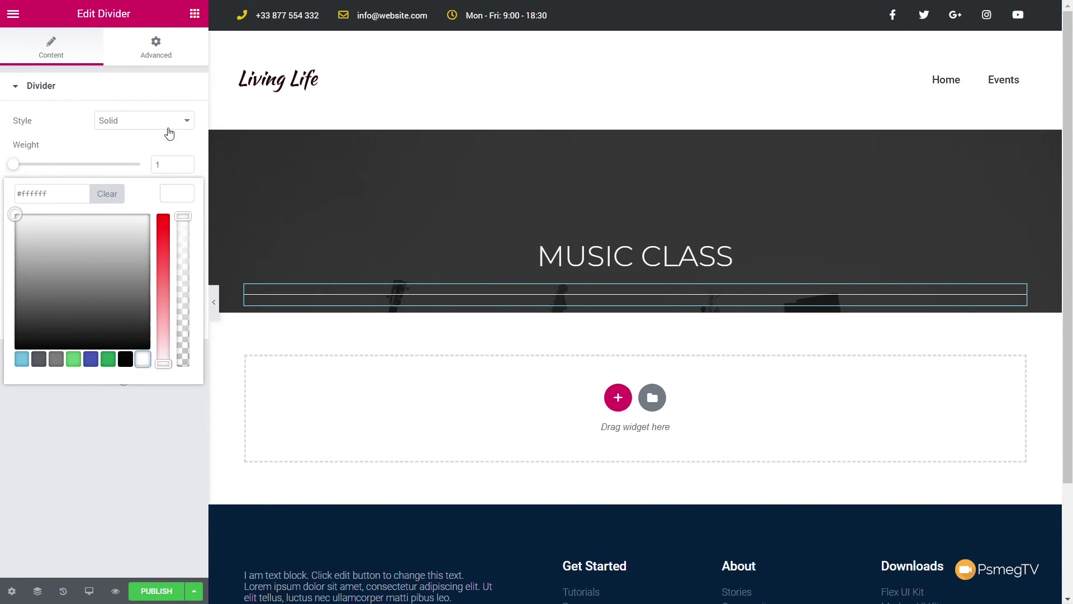
left_click(177, 128)
left_click(136, 161)
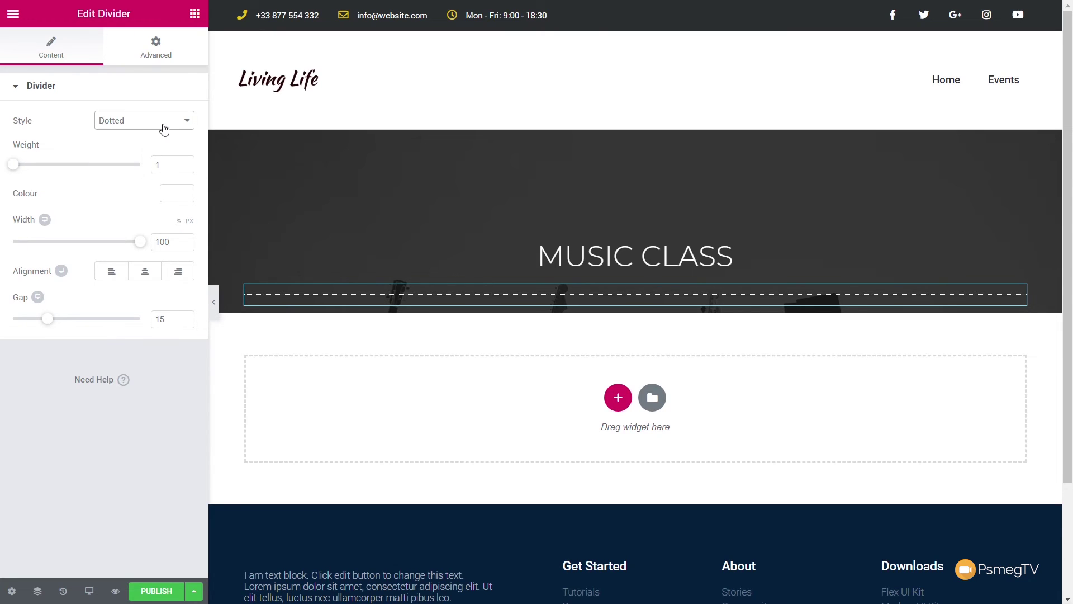
Set the divider's width to 19%, centre it and reduce its gap to 2.
left_click_drag(140, 242, 37, 242)
left_click(146, 274)
left_click_drag(51, 323, 10, 330)
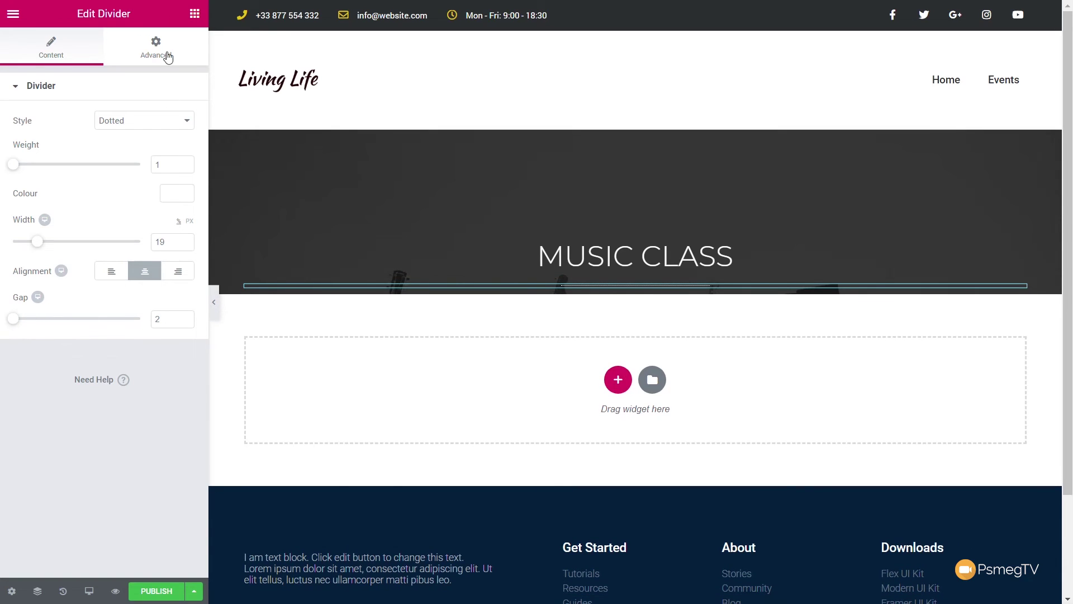
Add a Post Info widget below the divider and centre-align its list.
left_click(195, 16)
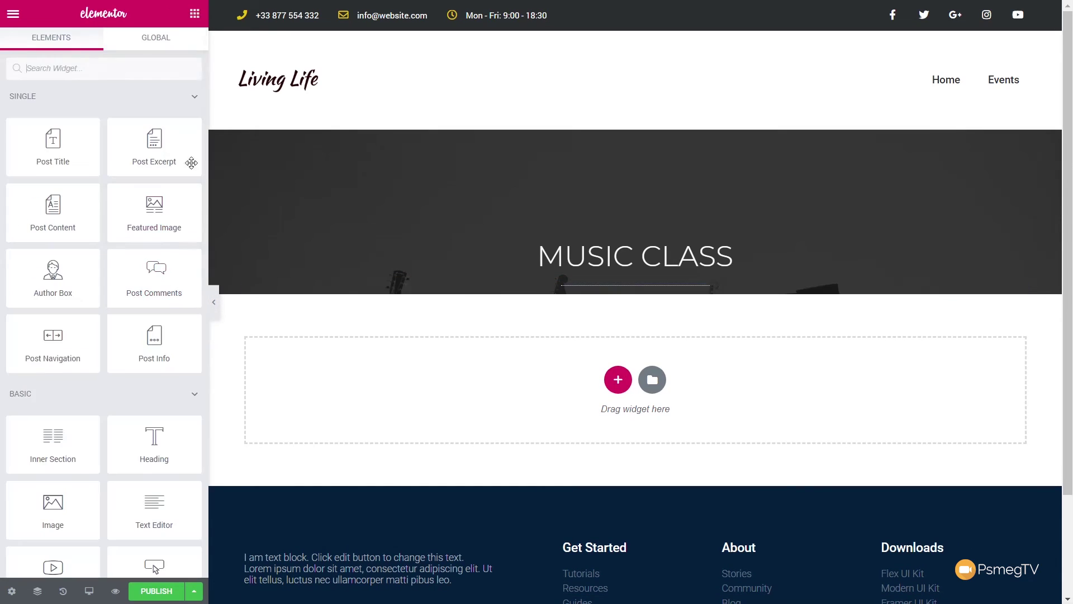
left_click_drag(152, 339, 663, 290)
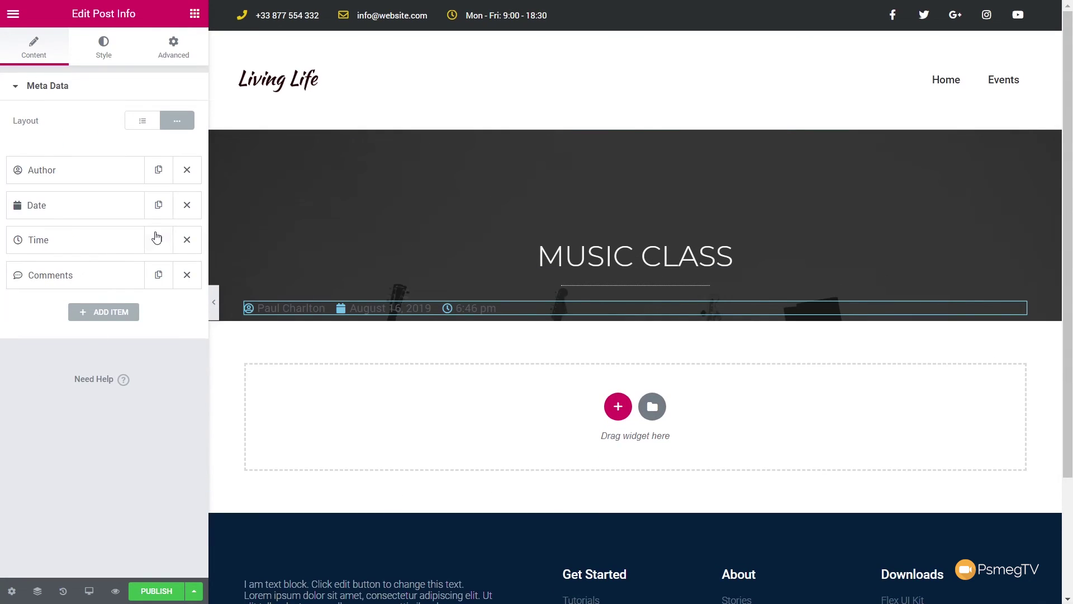
left_click(97, 46)
left_click(144, 168)
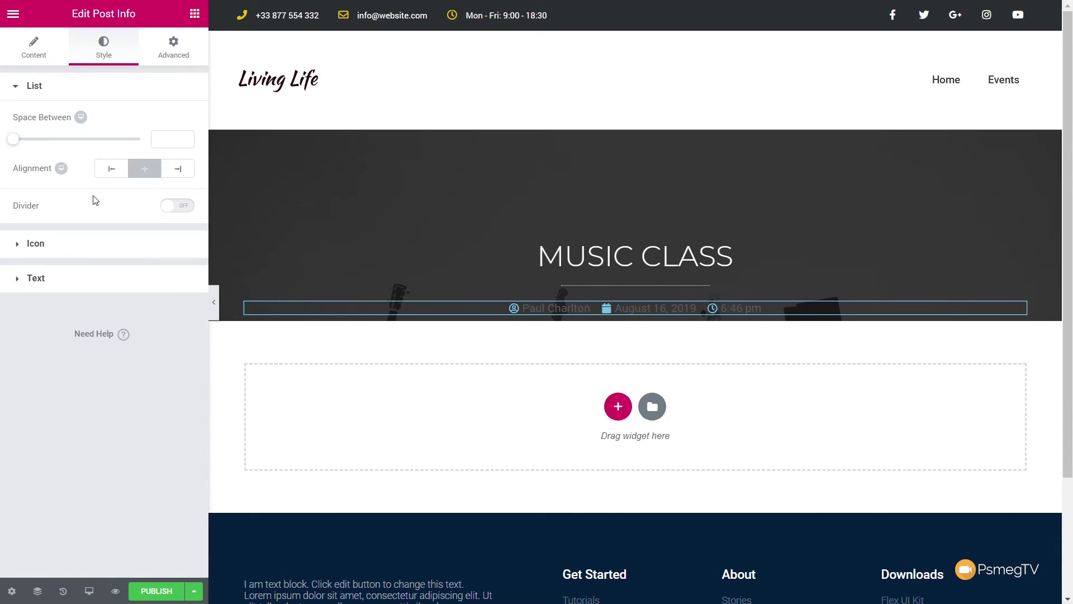
Set the Post Info widget's icon colour and text colour to white.
left_click(49, 246)
left_click(179, 159)
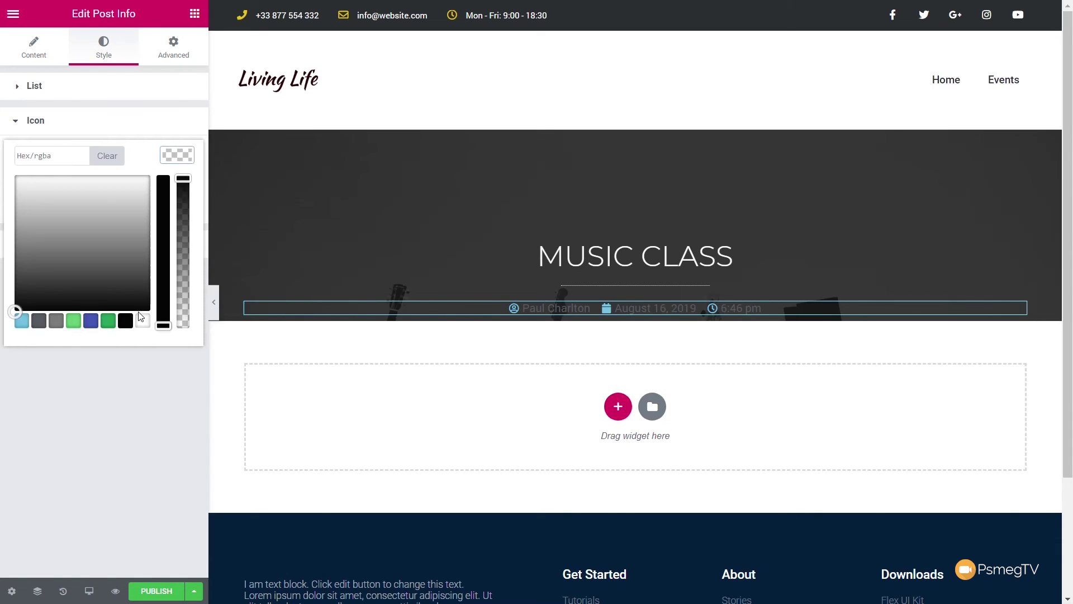
left_click(142, 408)
left_click(79, 246)
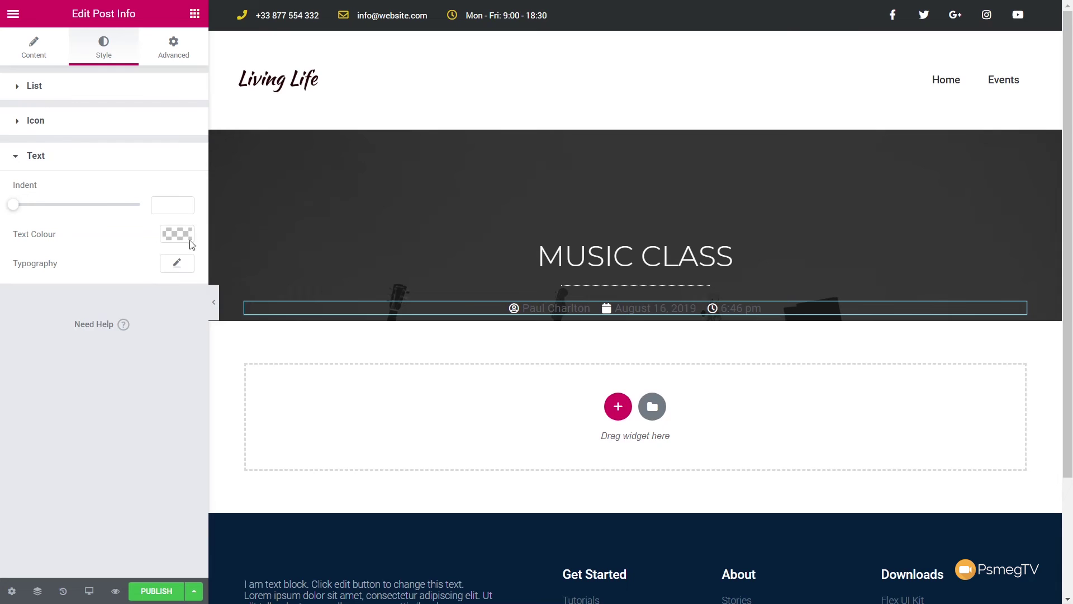
left_click(177, 234)
left_click(143, 399)
left_click(126, 471)
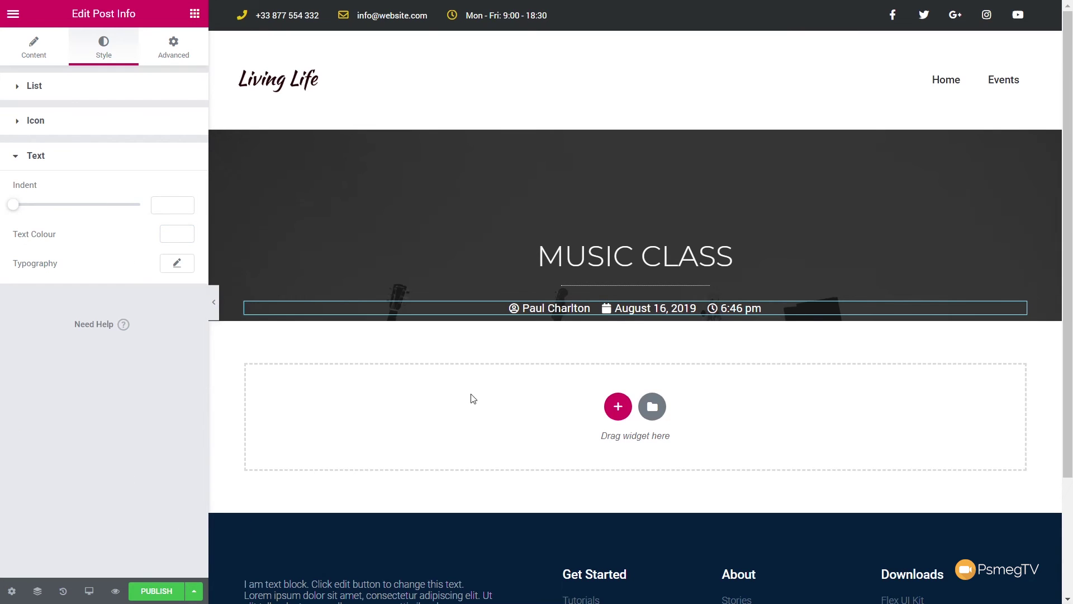
Unlink the Post Info widget's padding values and set its bottom padding to 50 px.
left_click(636, 122)
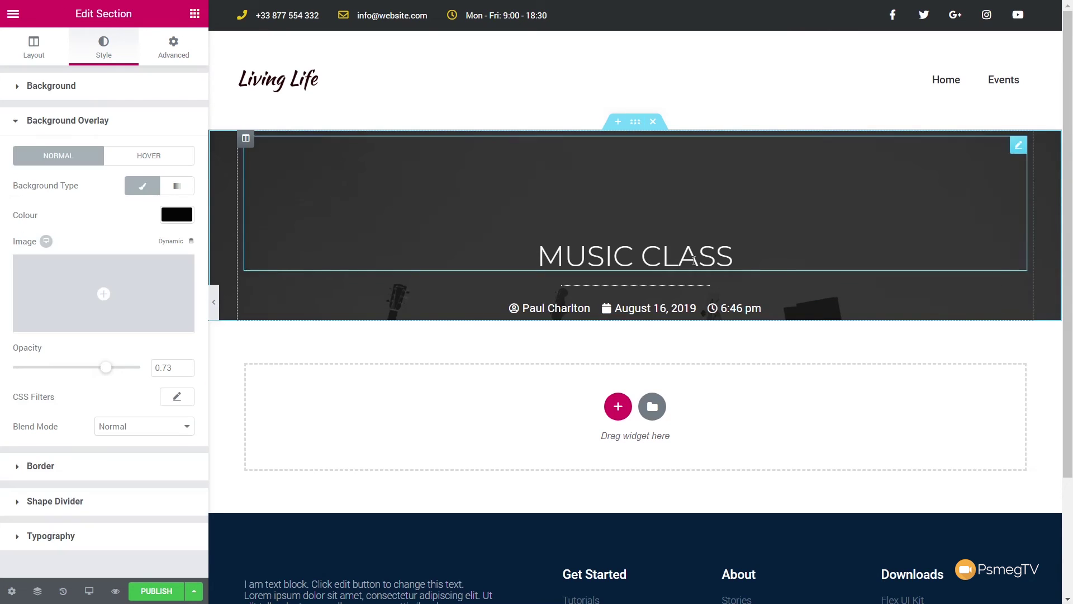
left_click(1018, 309)
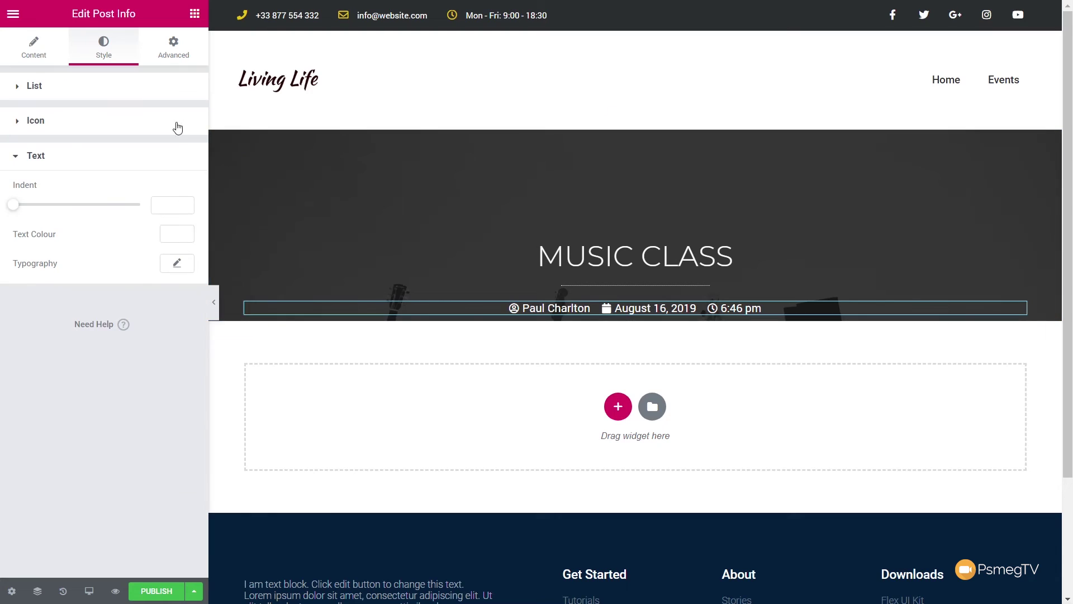
left_click(174, 53)
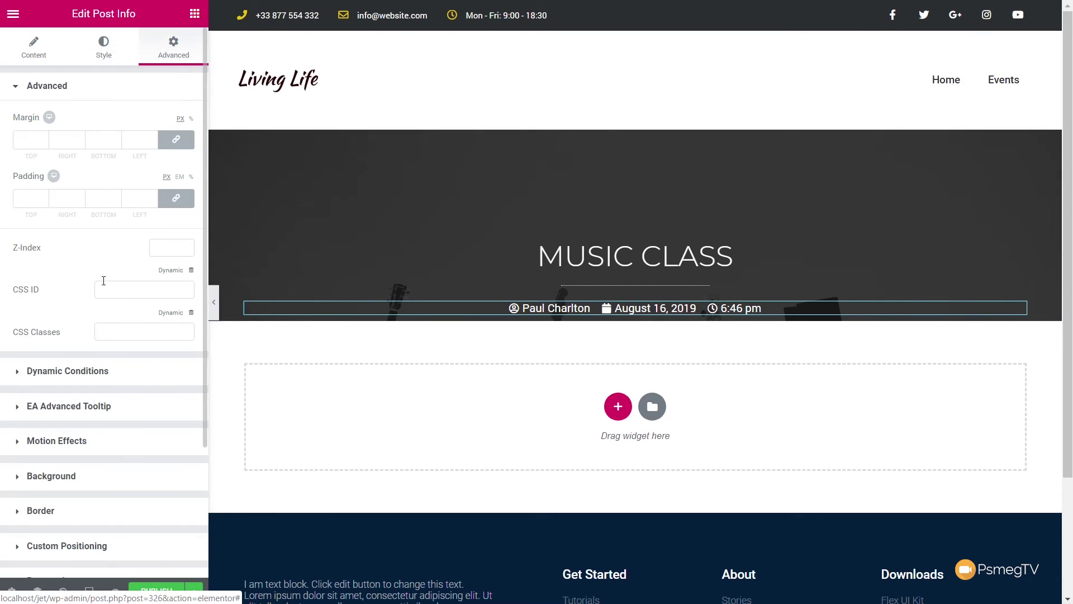
left_click(165, 207)
left_click(98, 198)
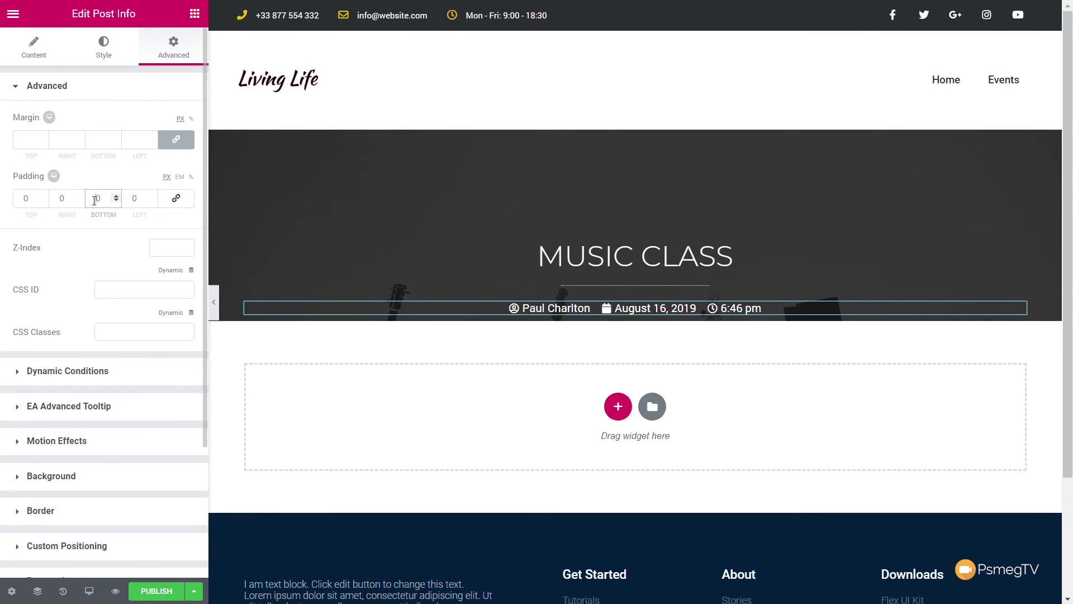
type("50")
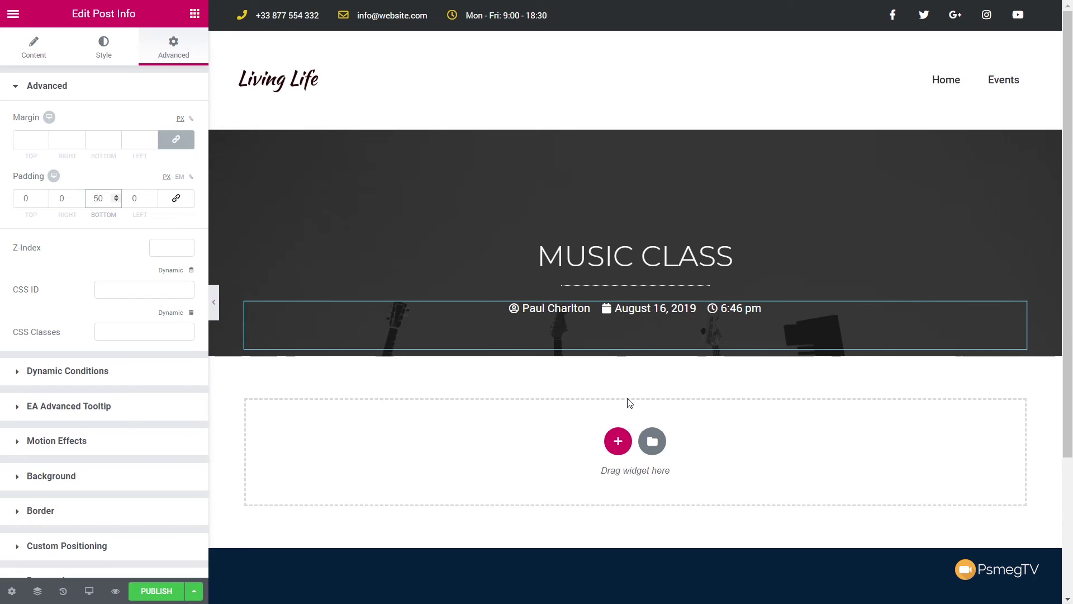
Add a single-column section below the Music Class hero with 50 px of top and bottom padding.
left_click(618, 441)
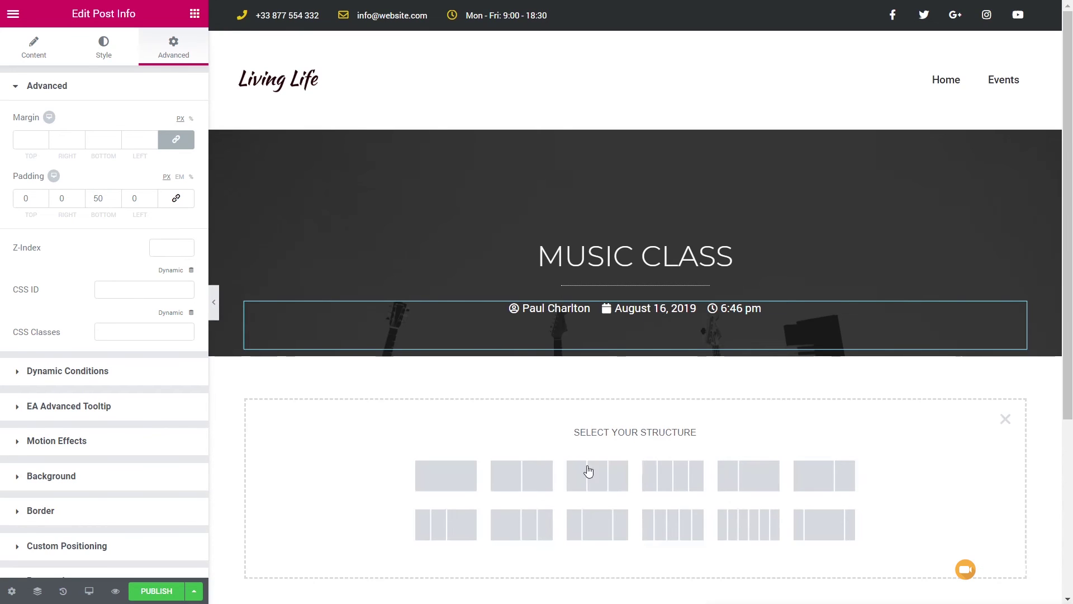
left_click(462, 488)
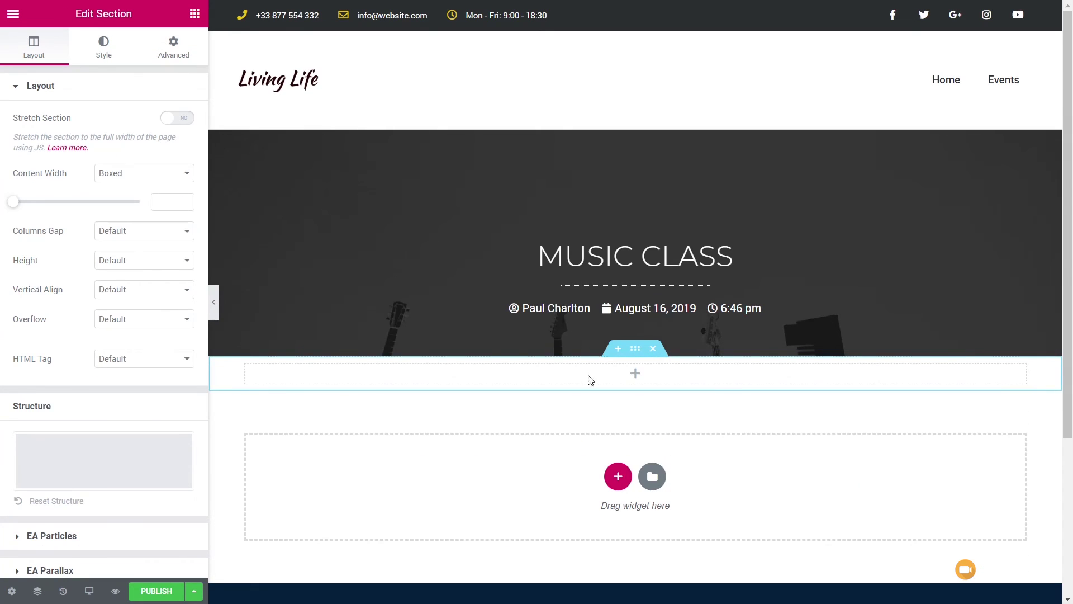
left_click(174, 49)
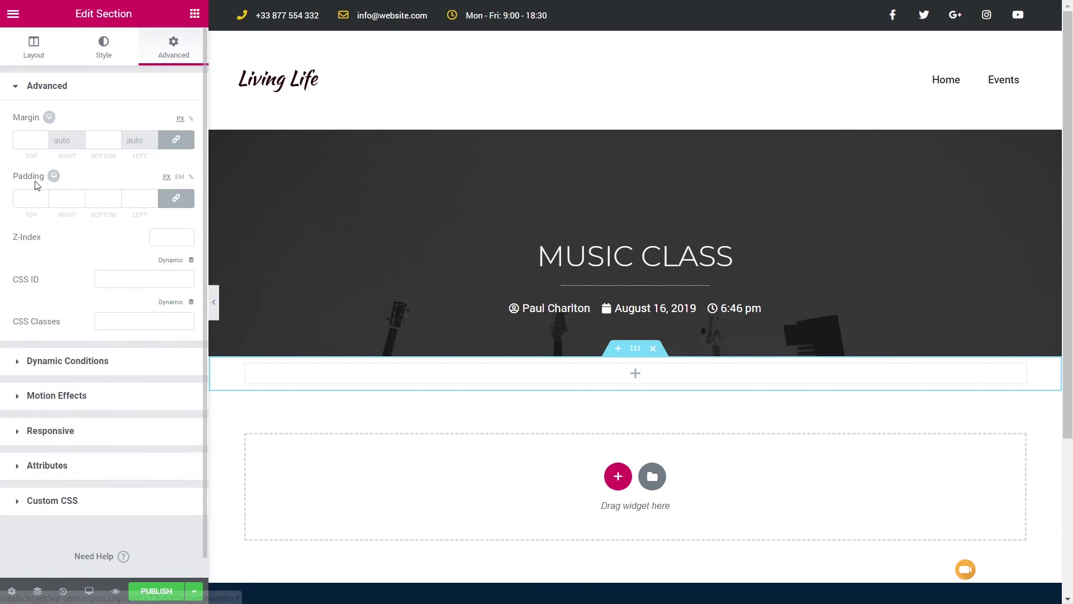
left_click(176, 198)
left_click(25, 197)
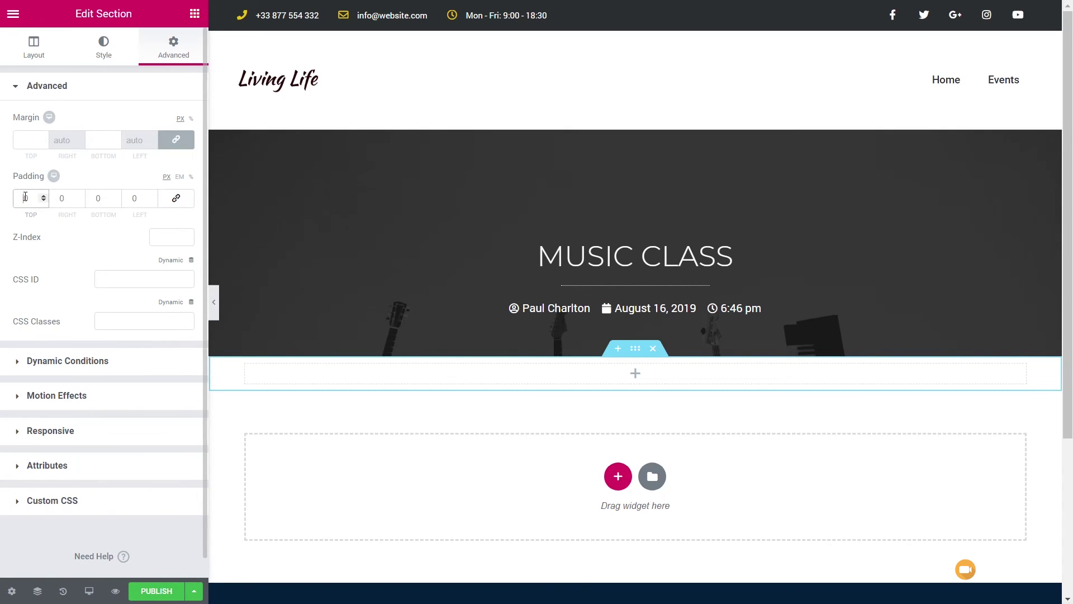
type("50")
key("Tab")
key("Tab")
type("50")
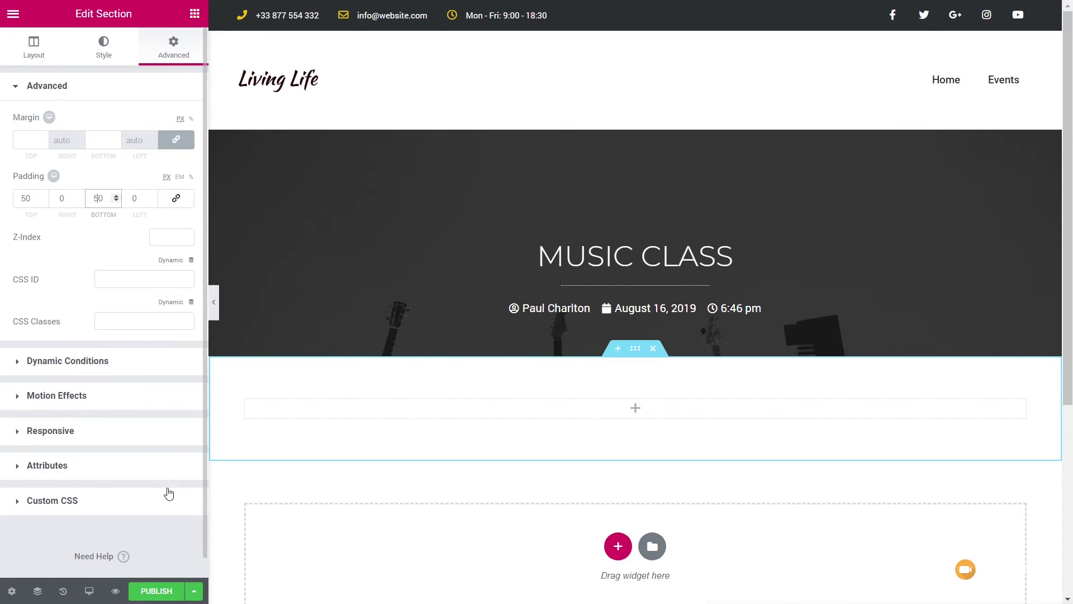
Set the new section's boxed content width to 693 and place a Post Content widget in it.
left_click(41, 52)
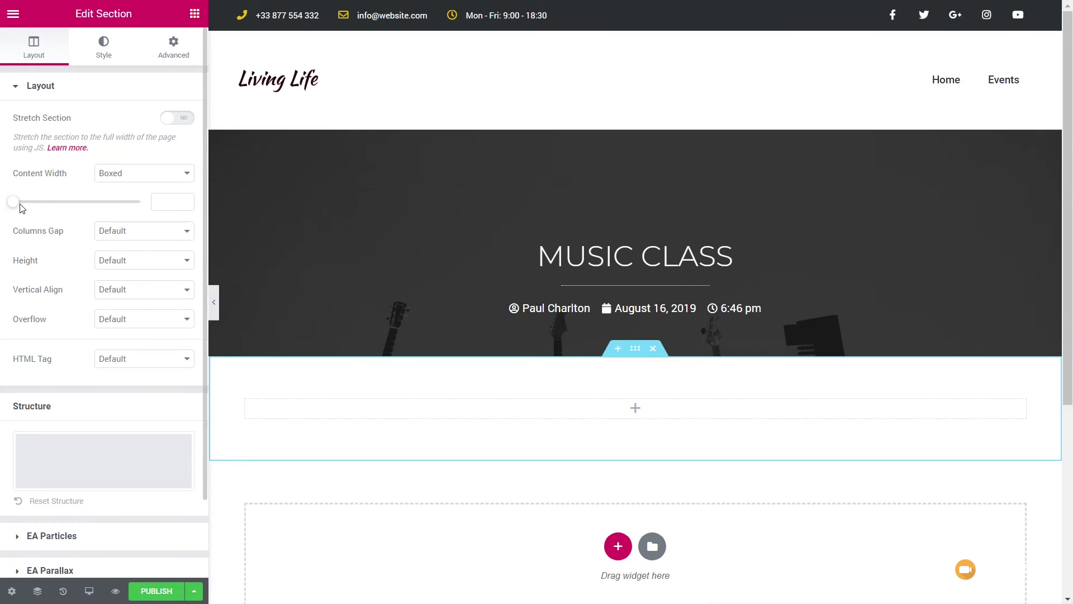
left_click_drag(17, 205, 40, 208)
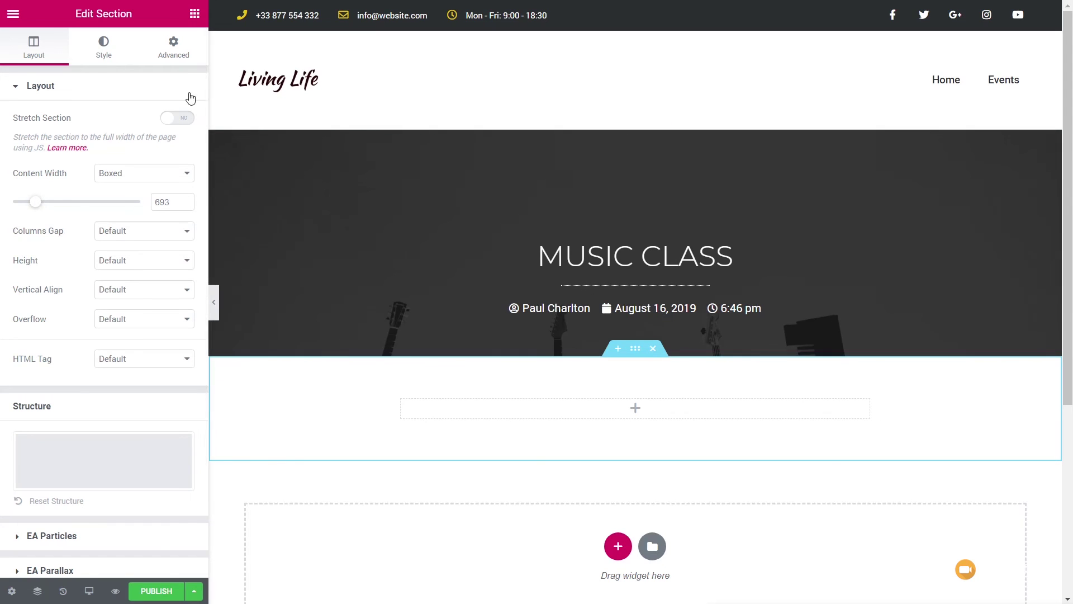
left_click(195, 13)
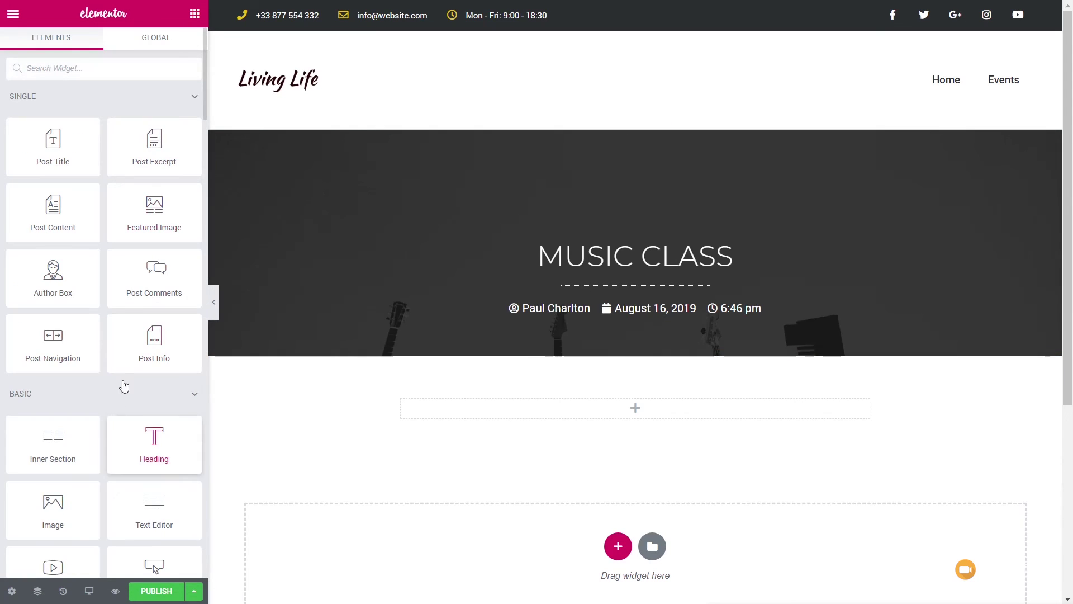
left_click_drag(51, 211, 580, 410)
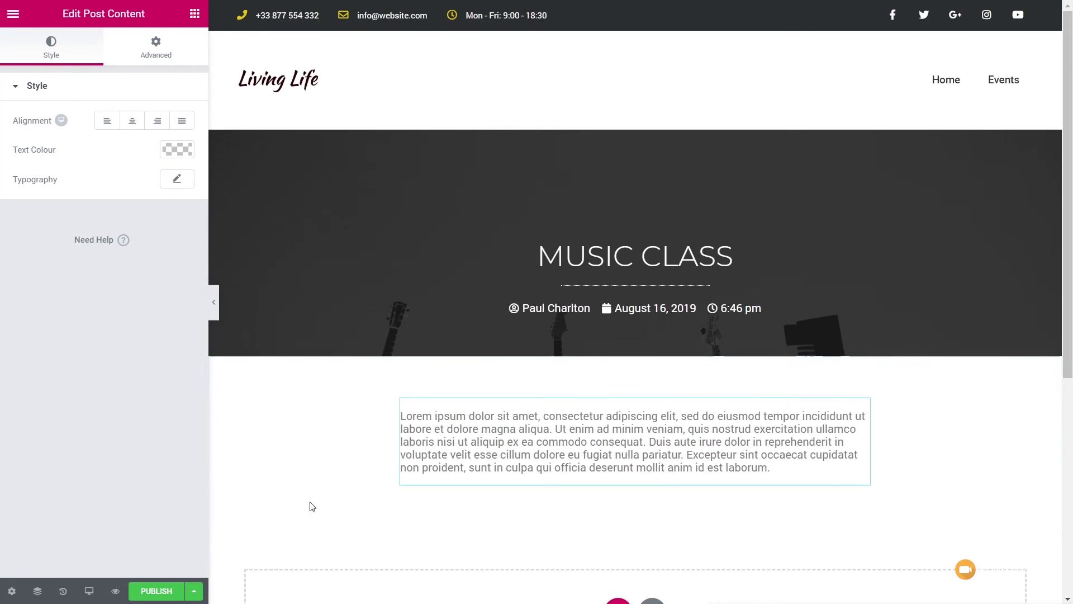
Add a Dynamic Field widget from the listing elements directly below the post content.
left_click(194, 13)
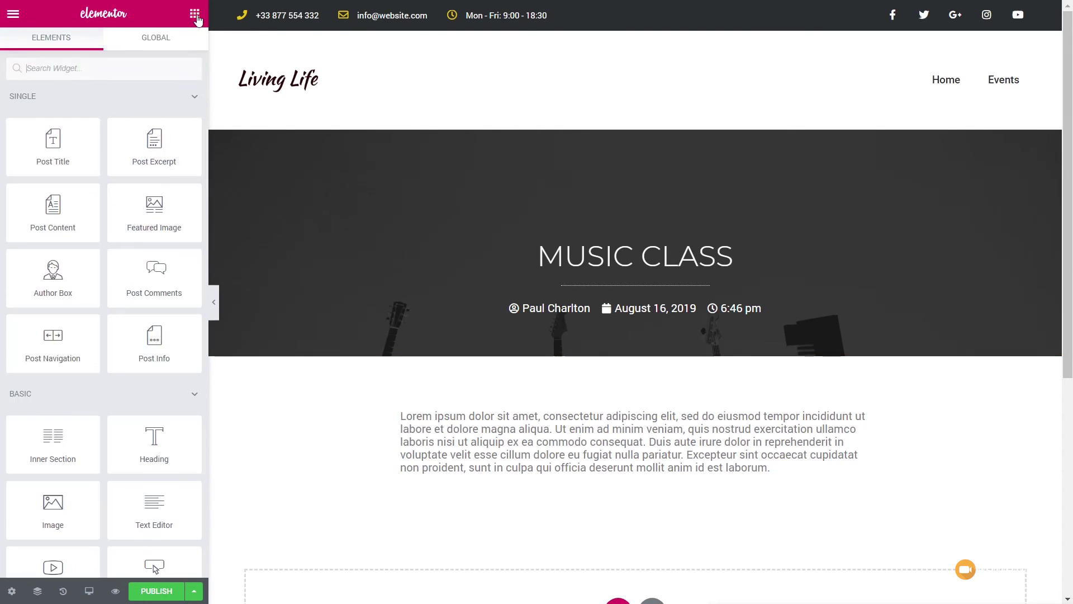
scroll(79, 446, "down", 6)
scroll(80, 445, "down", 8)
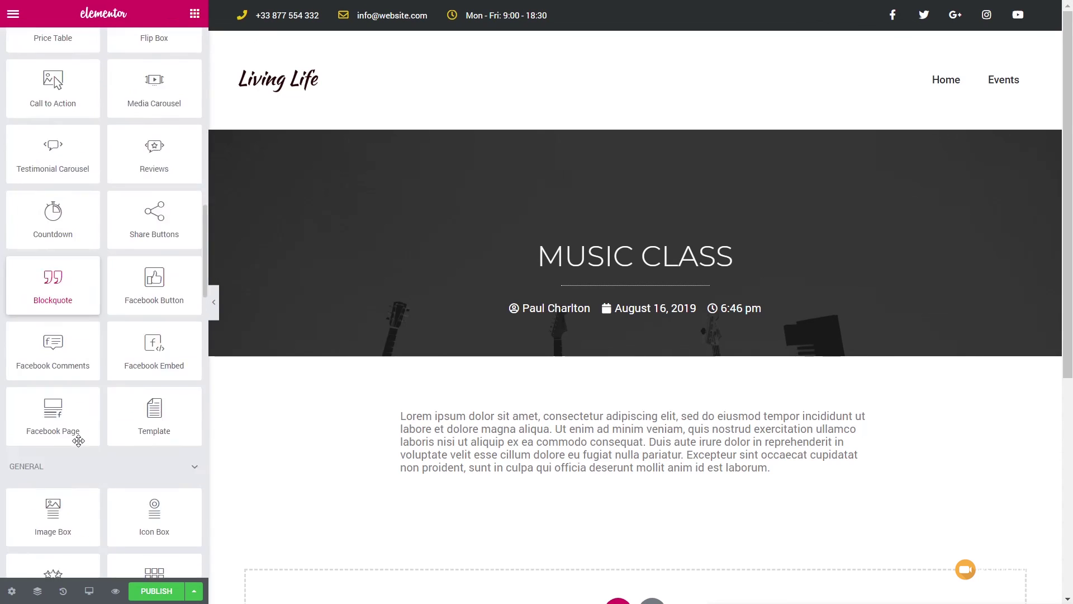
scroll(78, 441, "down", 1)
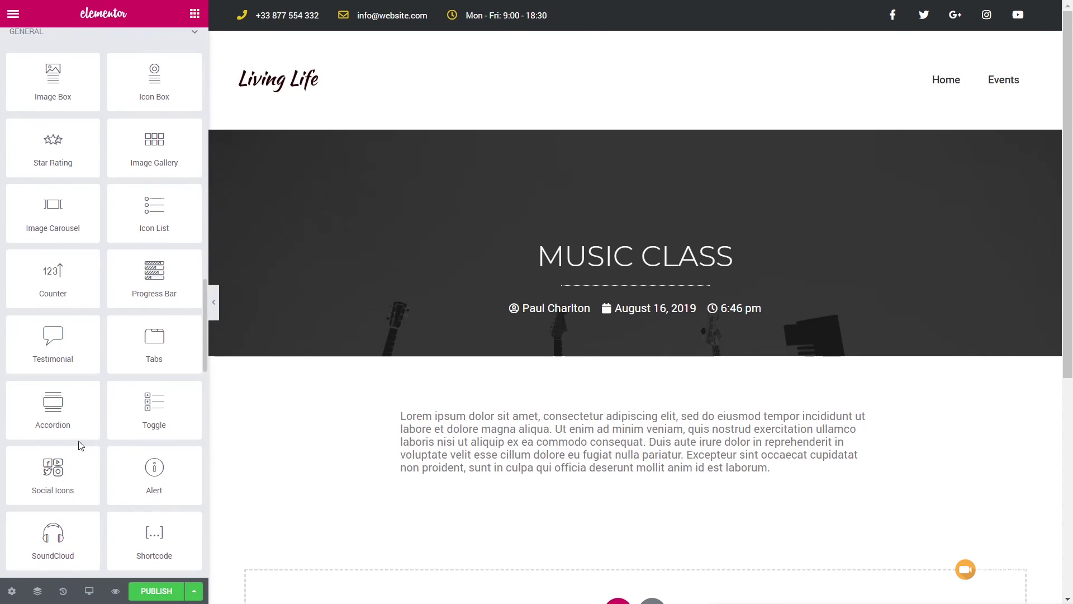
scroll(78, 441, "down", 10)
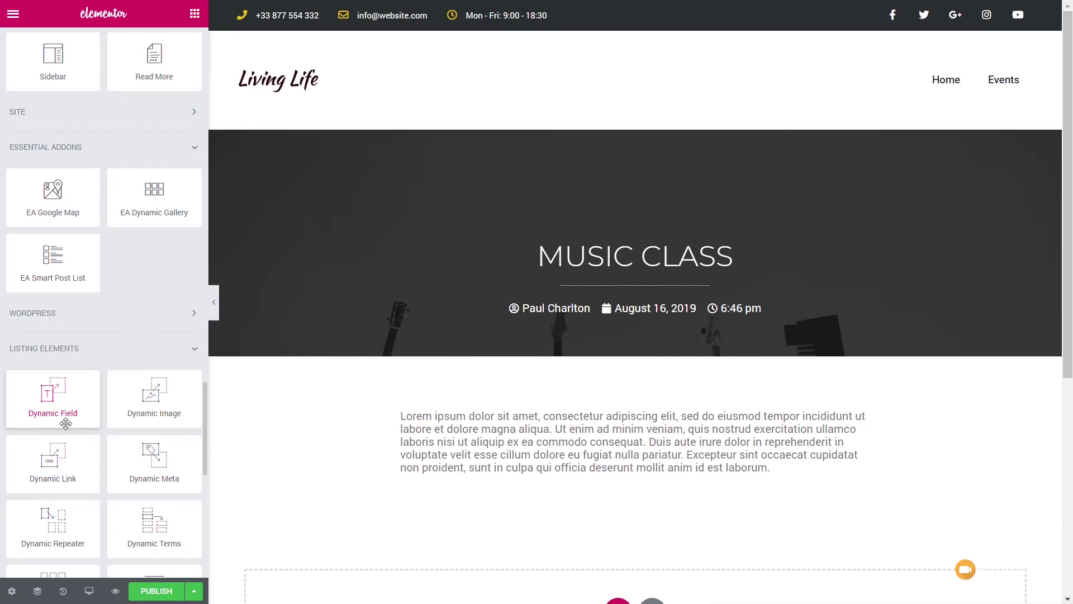
scroll(66, 424, "down", 2)
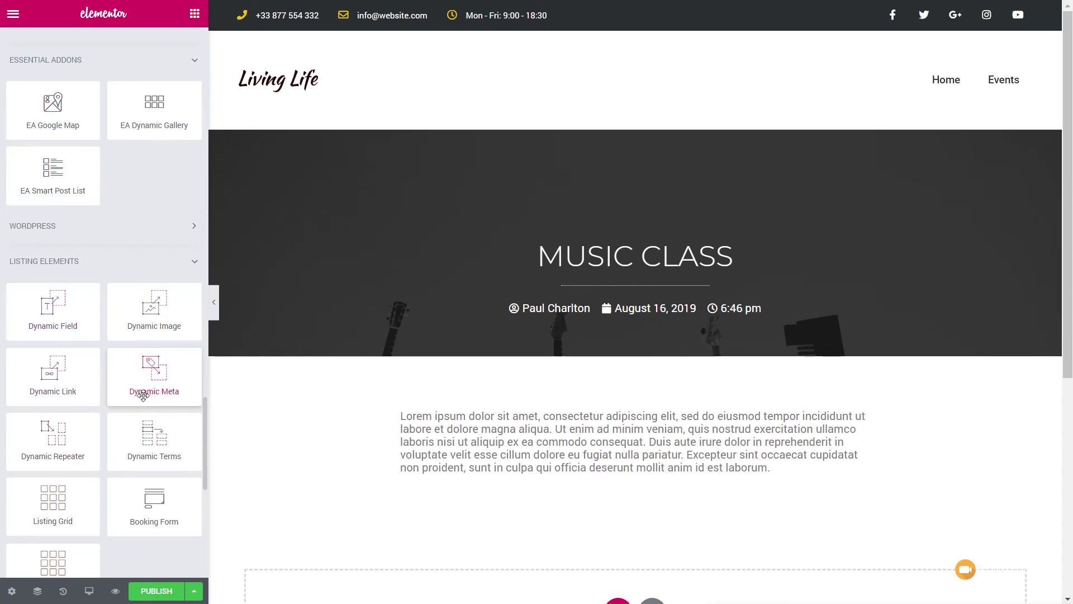
left_click_drag(53, 312, 535, 476)
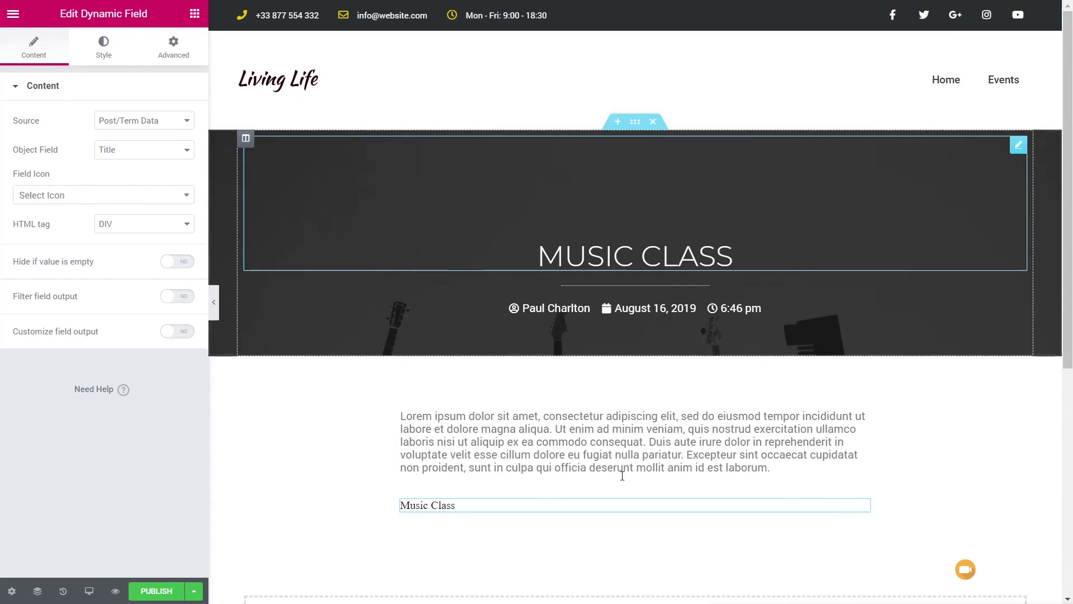
Set the Dynamic Field's source to Meta Data with the meta field key class_date.
left_click(147, 122)
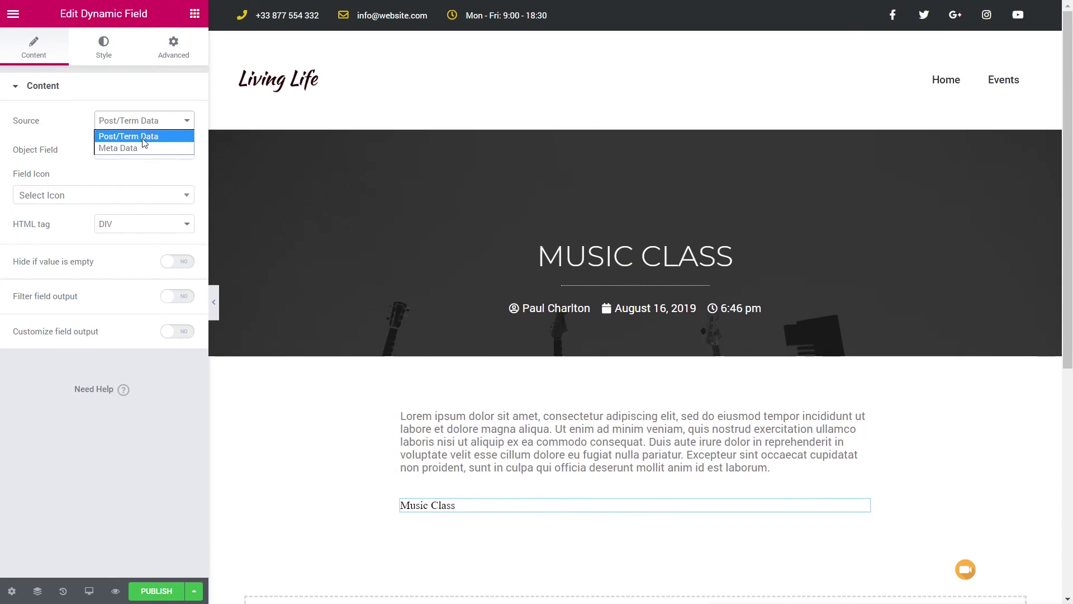
left_click(140, 148)
left_click(128, 163)
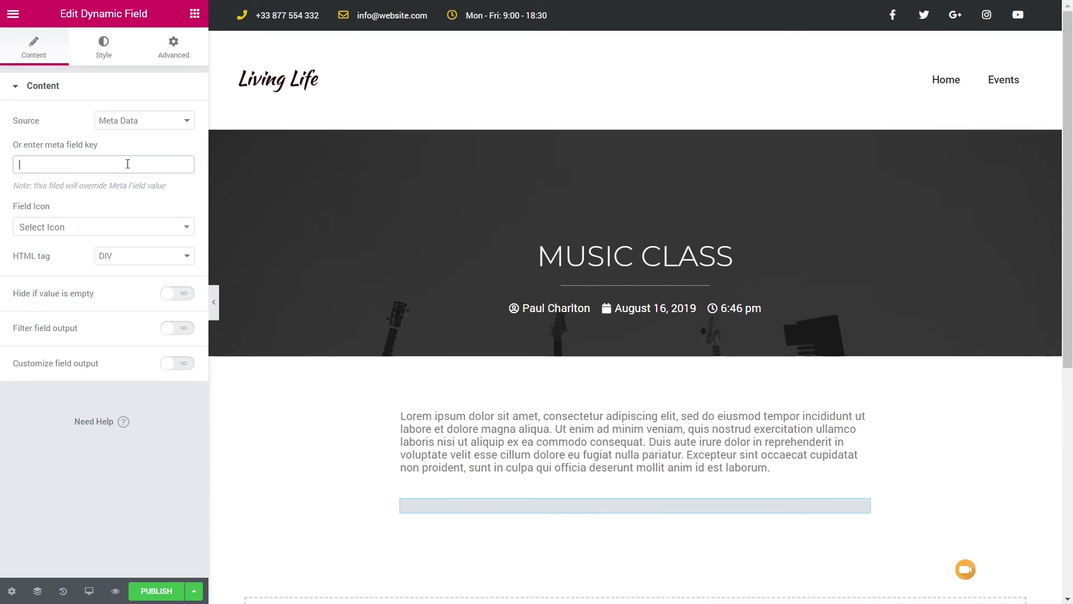
type("class_date")
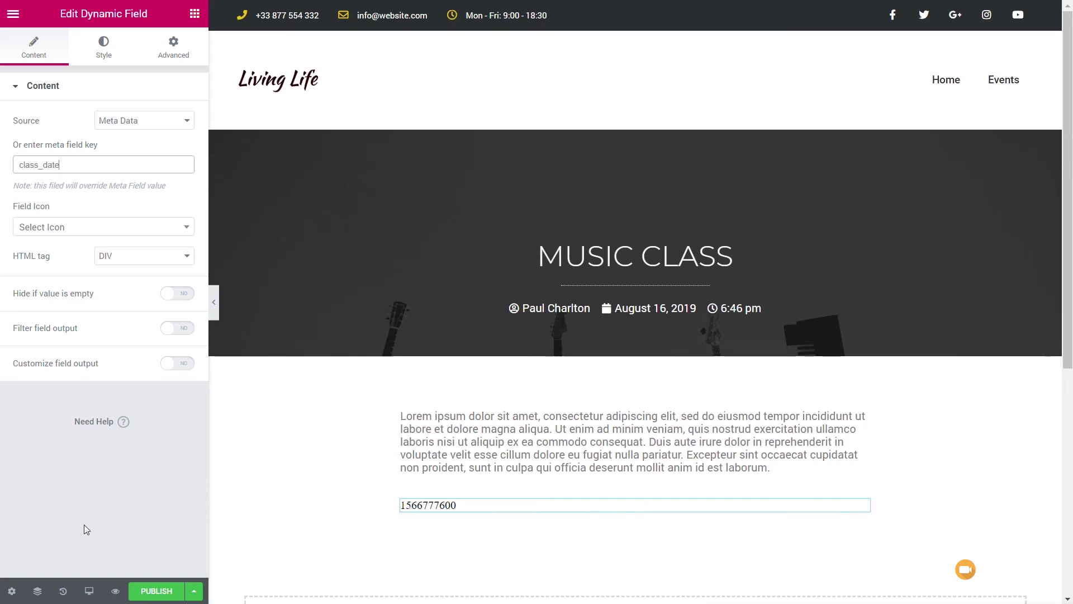
left_click(45, 434)
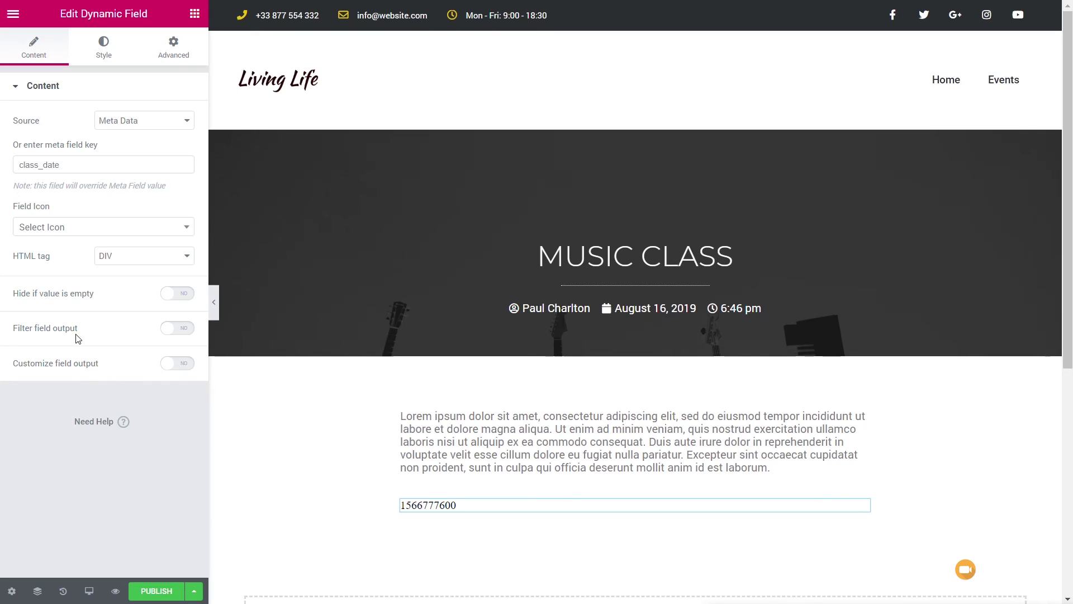
Enable output filtering on the Dynamic Field using the Format date callback.
left_click(179, 328)
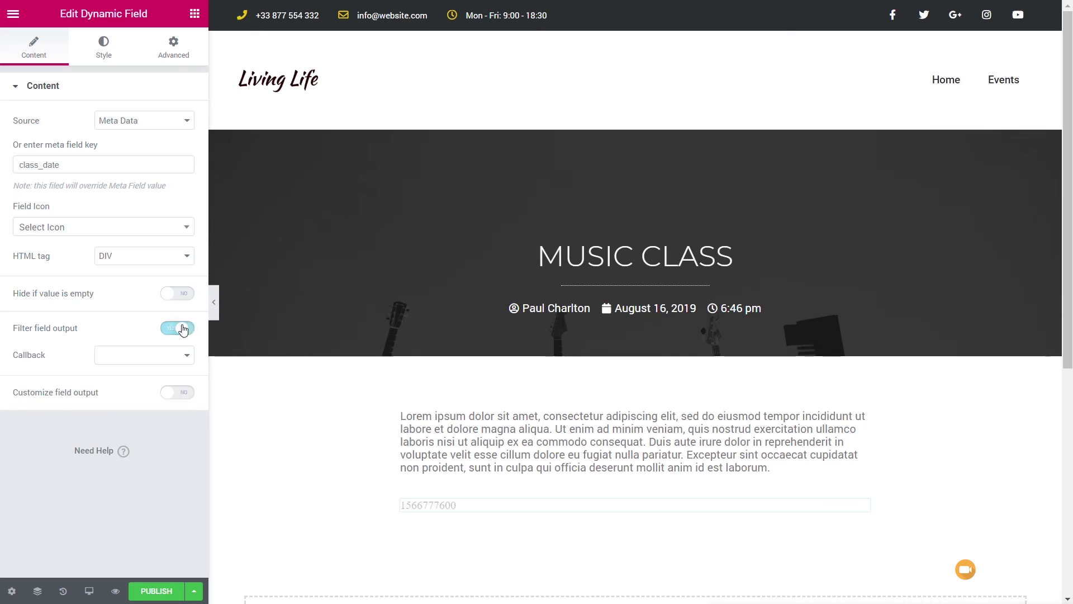
left_click(139, 360)
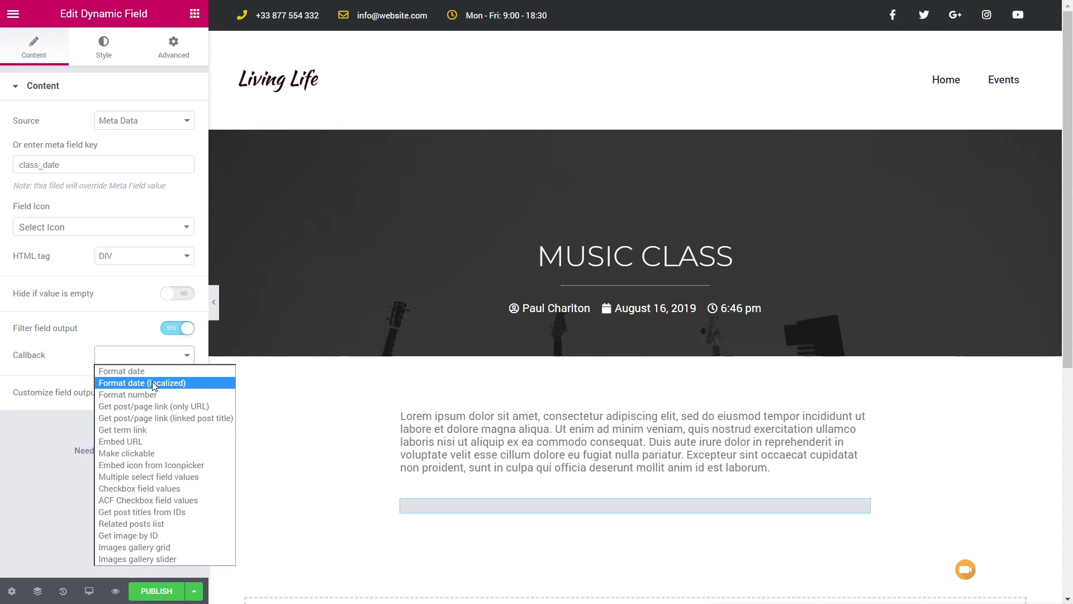
left_click(139, 373)
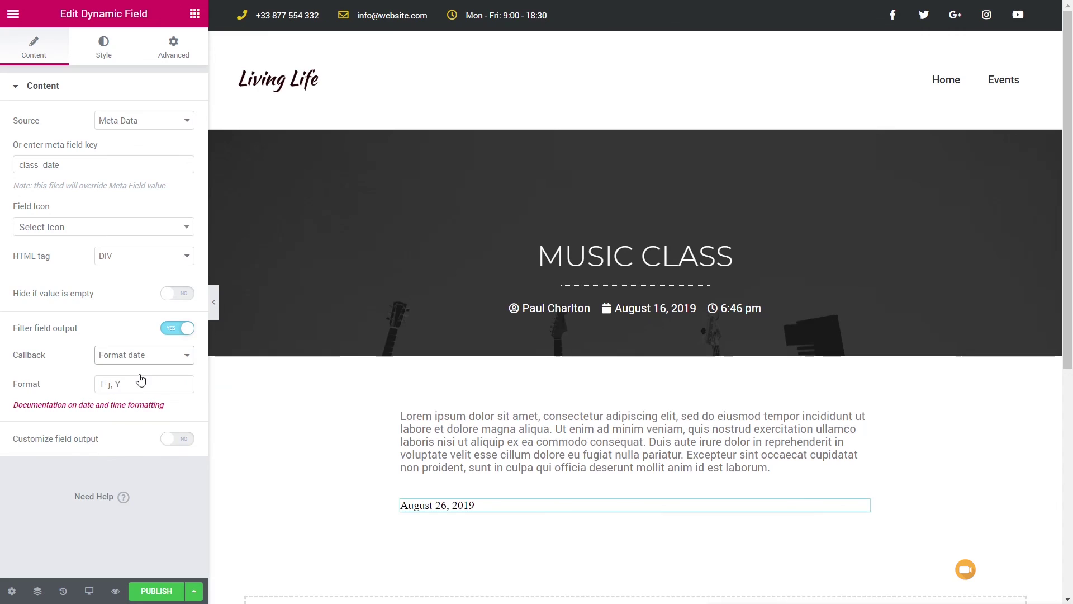
Try the Format date (localized) callback on the Dynamic Field and return it to Format date.
left_click(150, 355)
left_click(142, 379)
left_click(143, 355)
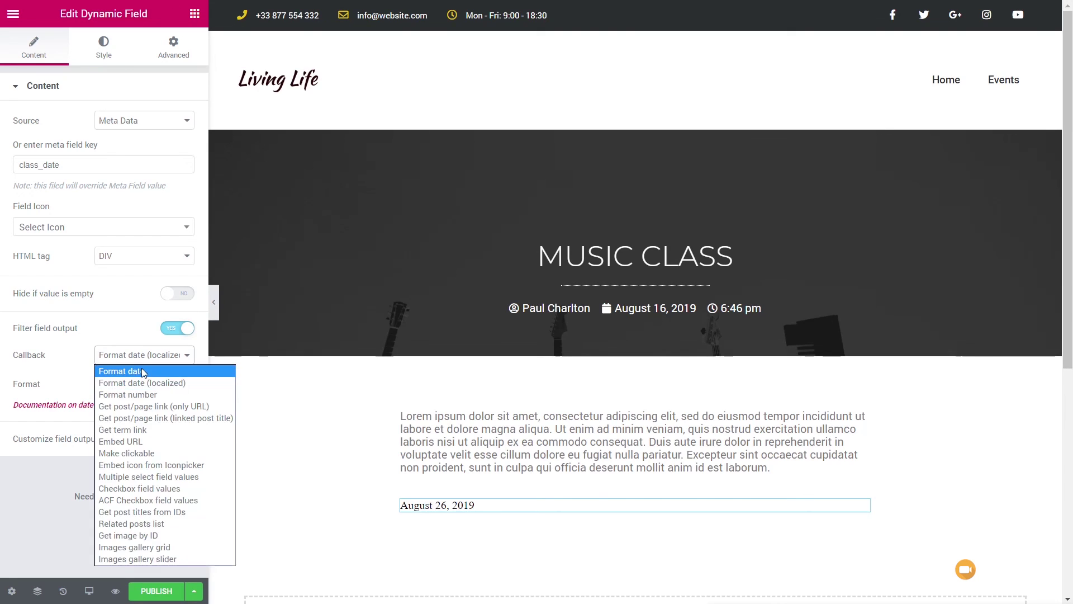
left_click(143, 372)
left_click(135, 388)
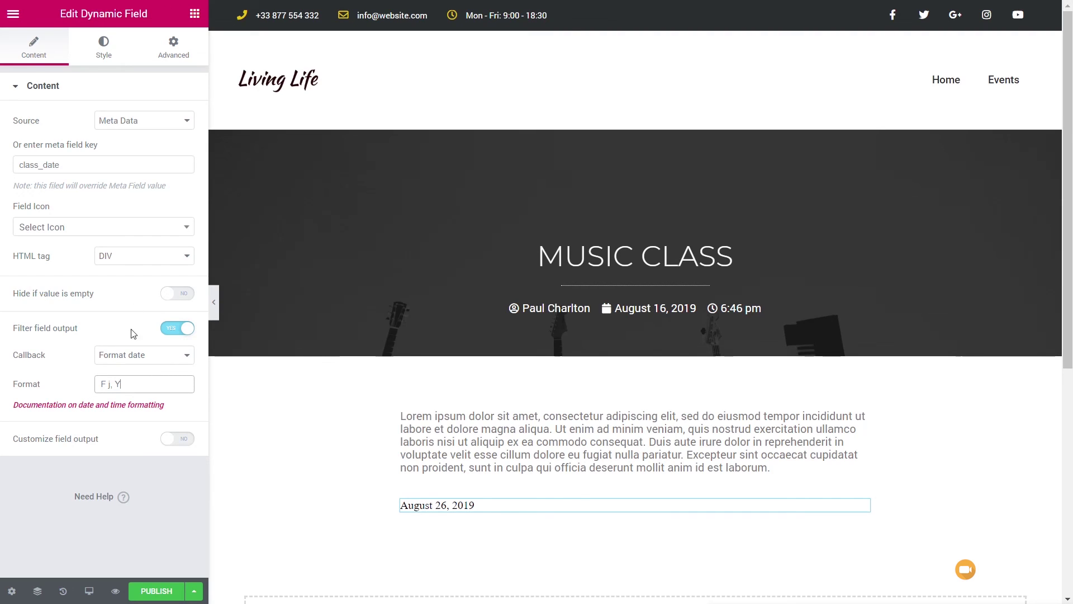
Give the Dynamic Field a calendar icon and set the icon gap to 9.
left_click(137, 239)
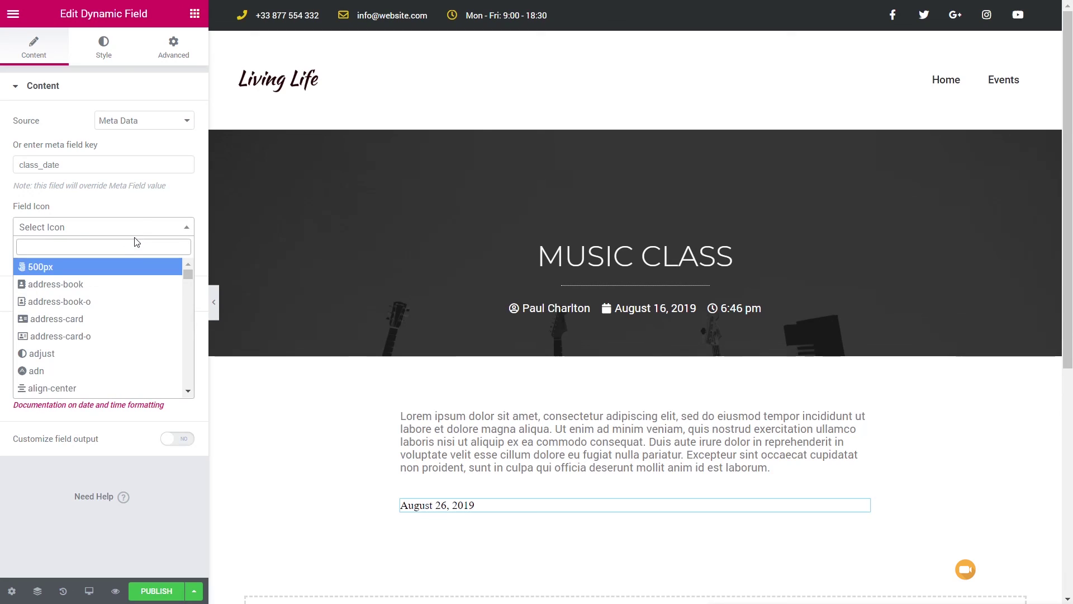
type("cale")
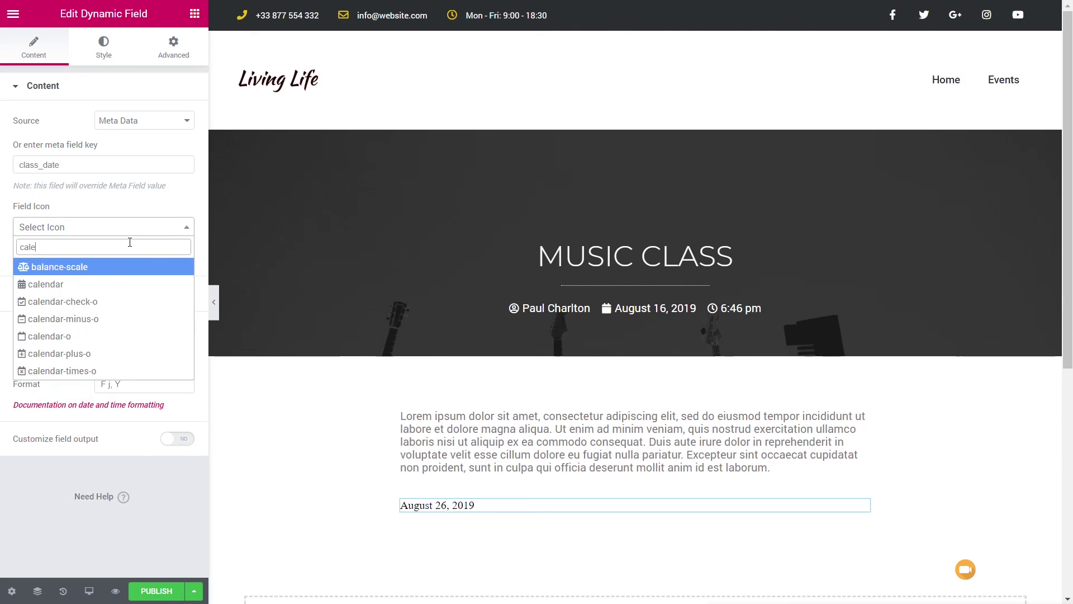
left_click(49, 285)
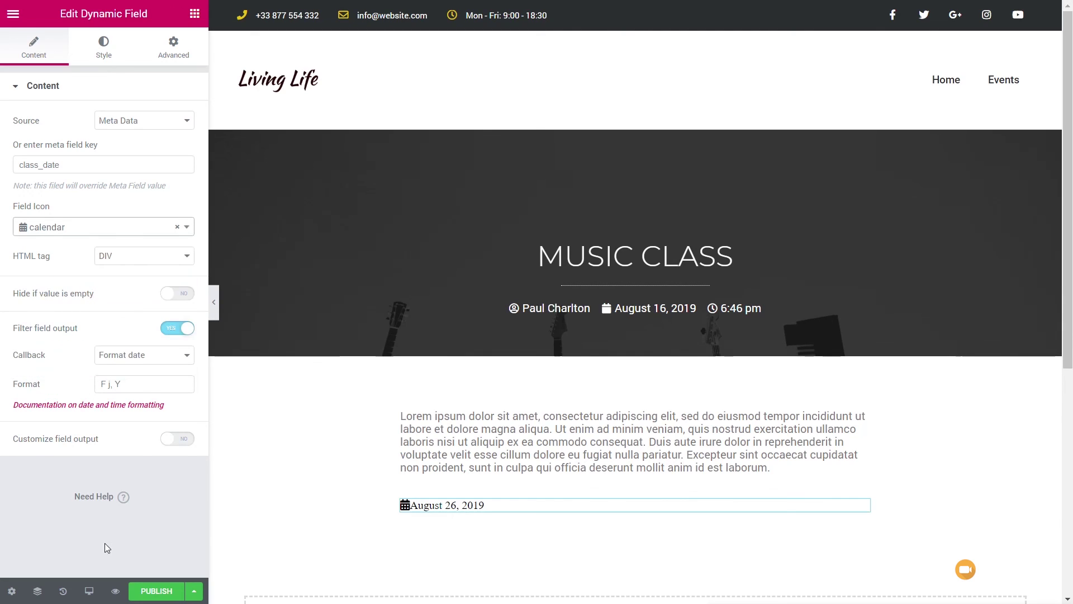
left_click(110, 49)
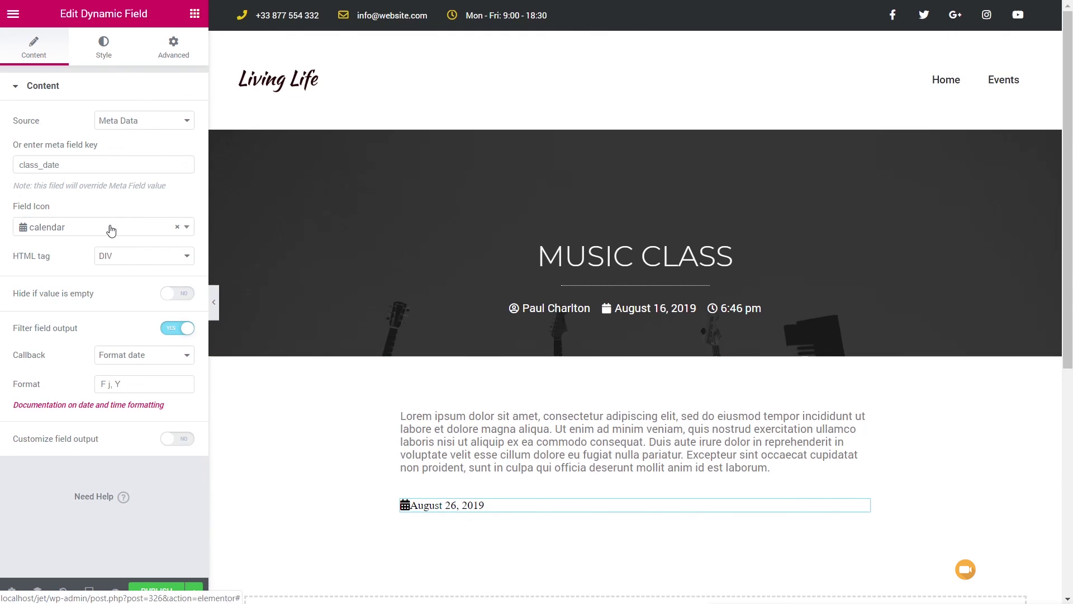
scroll(115, 471, "down", 3)
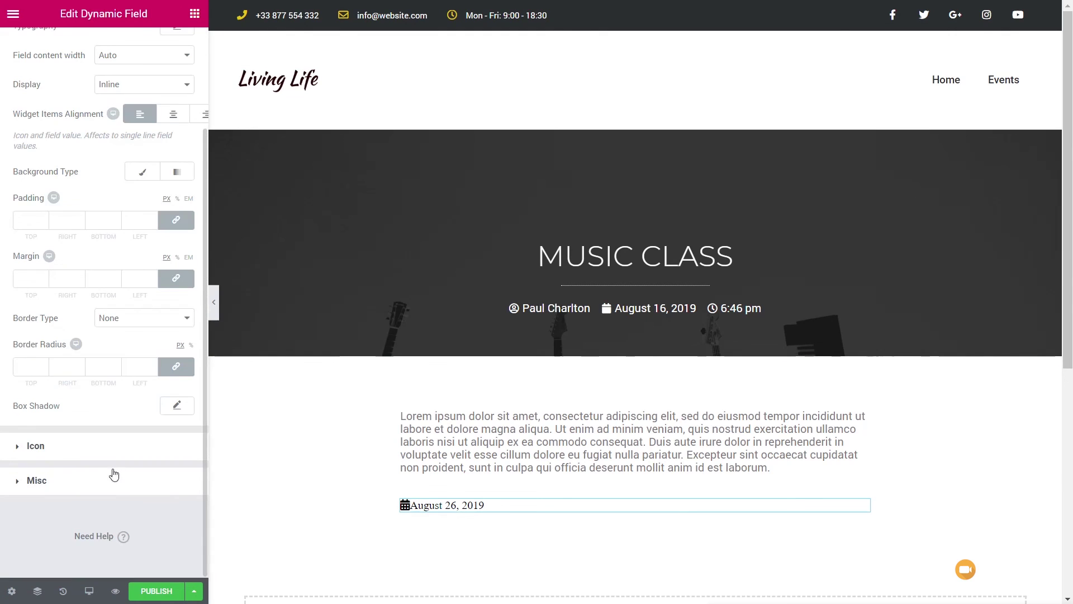
left_click(51, 446)
left_click_drag(14, 251, 27, 257)
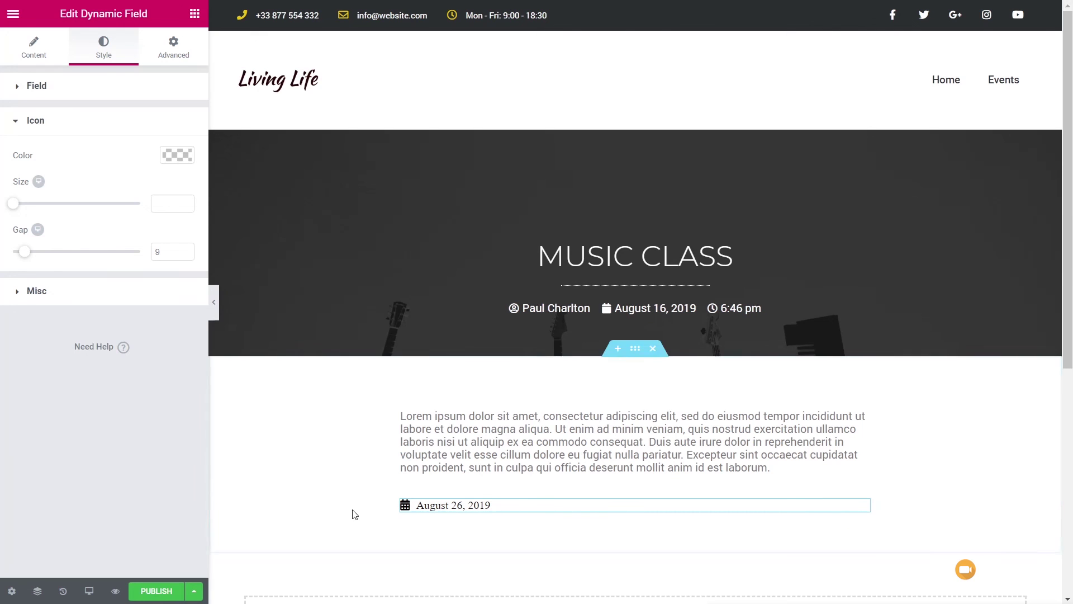
Publish the template with the display condition Include, Classes, All, and save the publish settings.
left_click(159, 592)
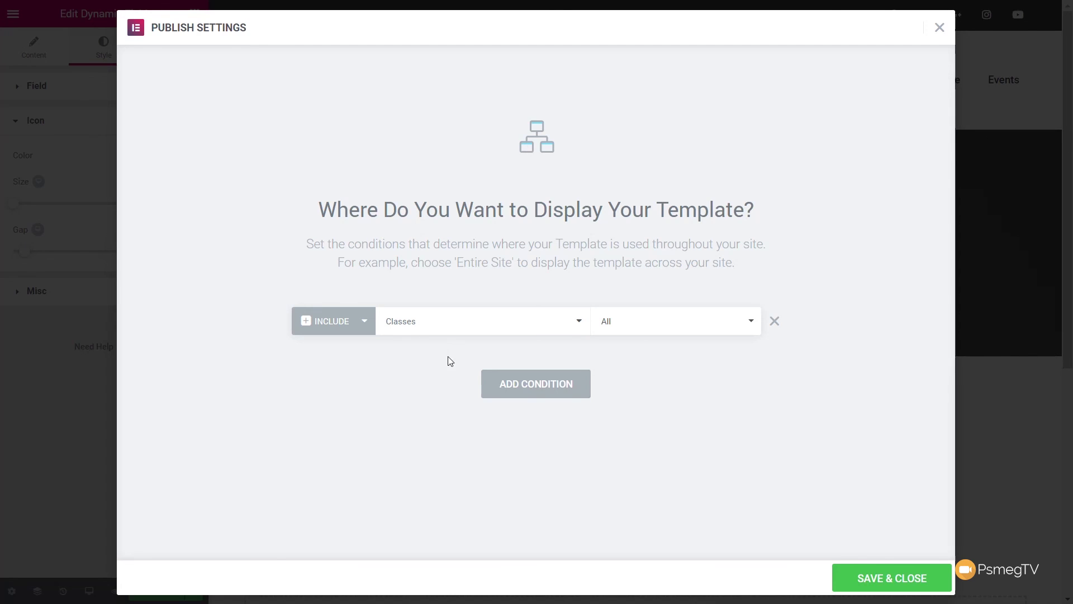
left_click(556, 323)
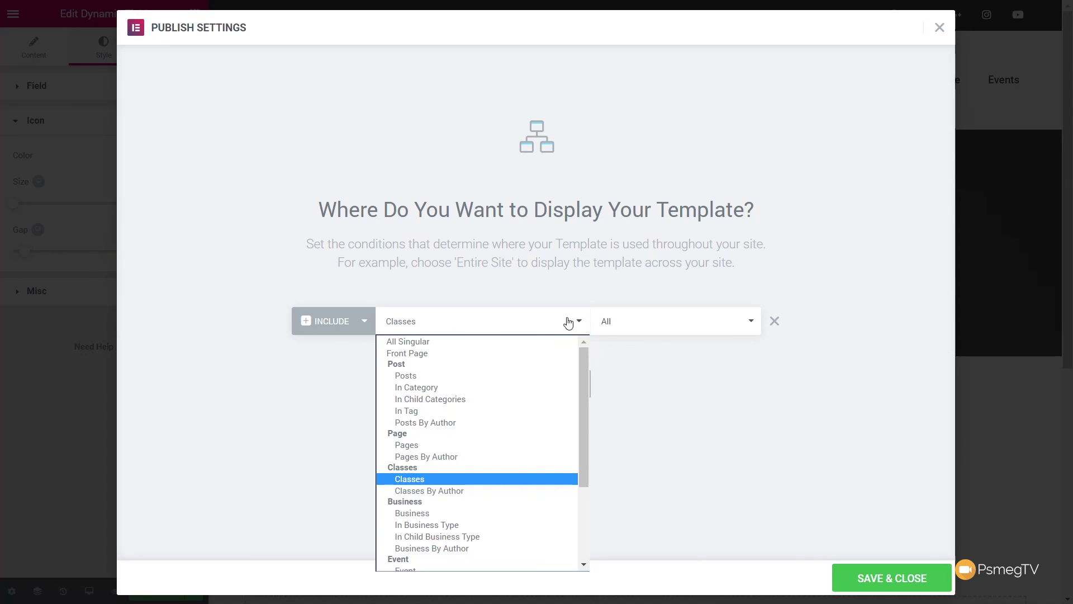
left_click(568, 318)
left_click(690, 334)
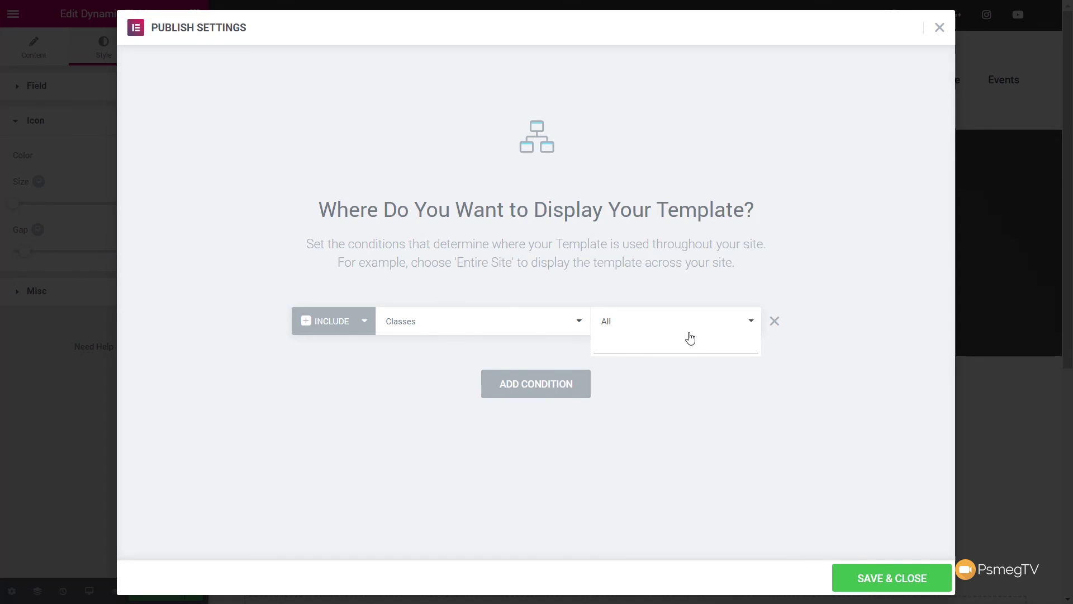
left_click(698, 395)
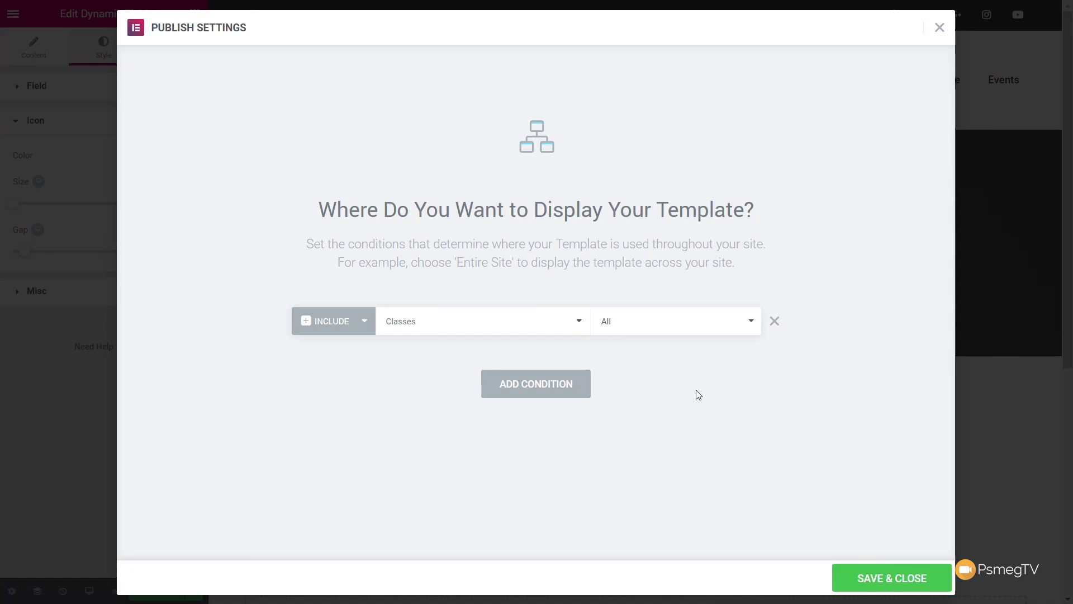
left_click(874, 577)
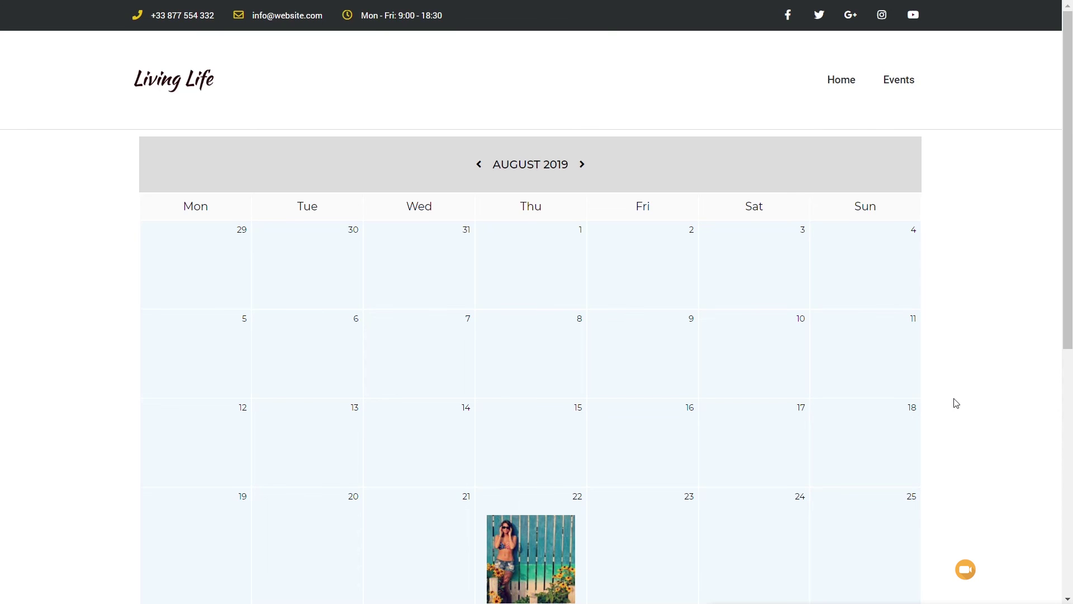
Open the Art Class entry from the live calendar page to check the single template.
scroll(956, 403, "down", 5)
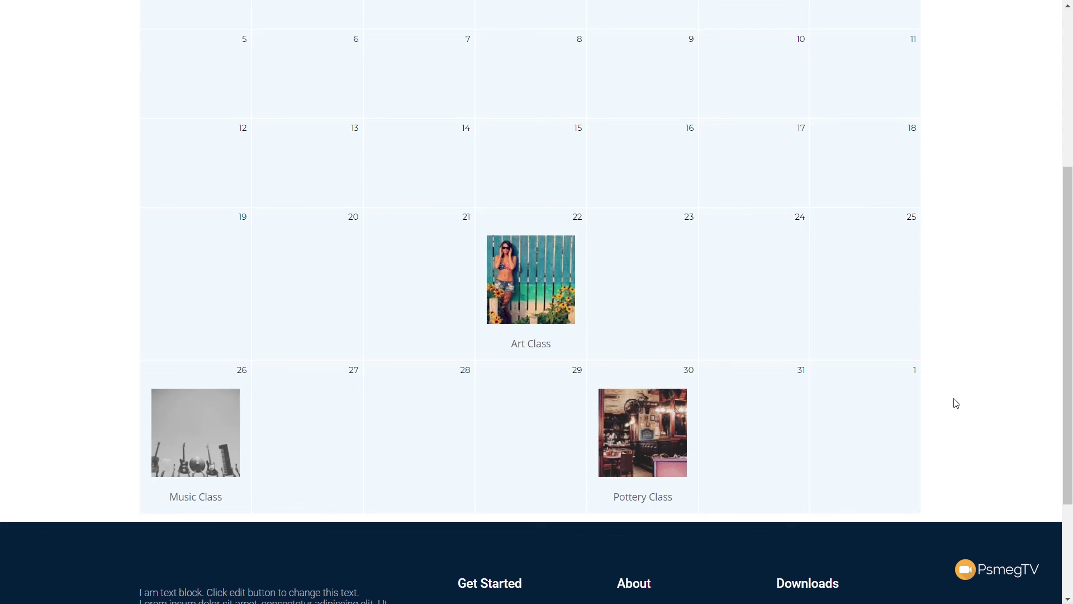
left_click(532, 308)
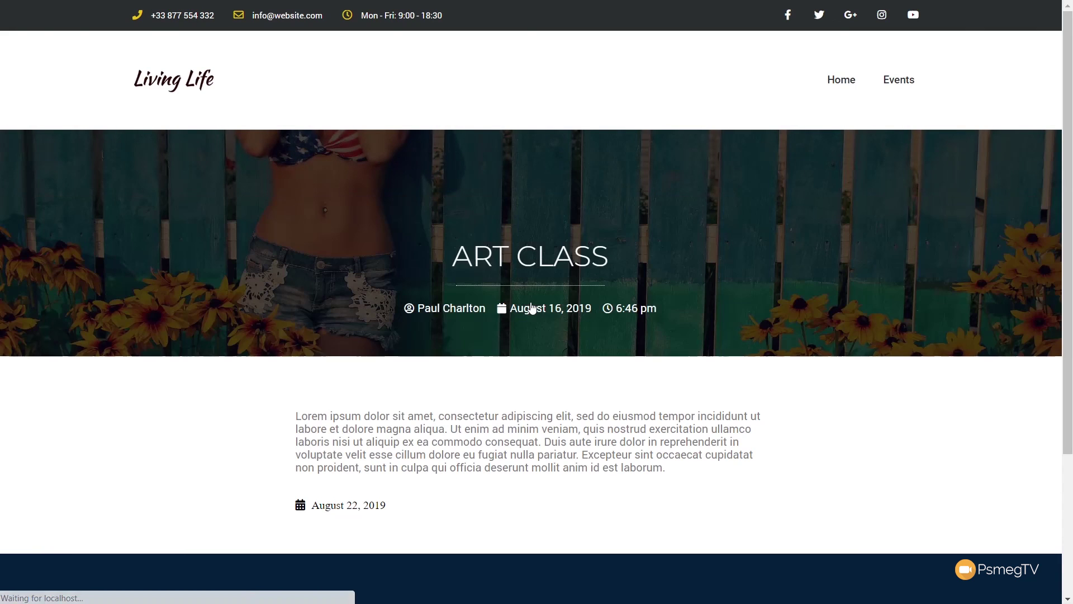